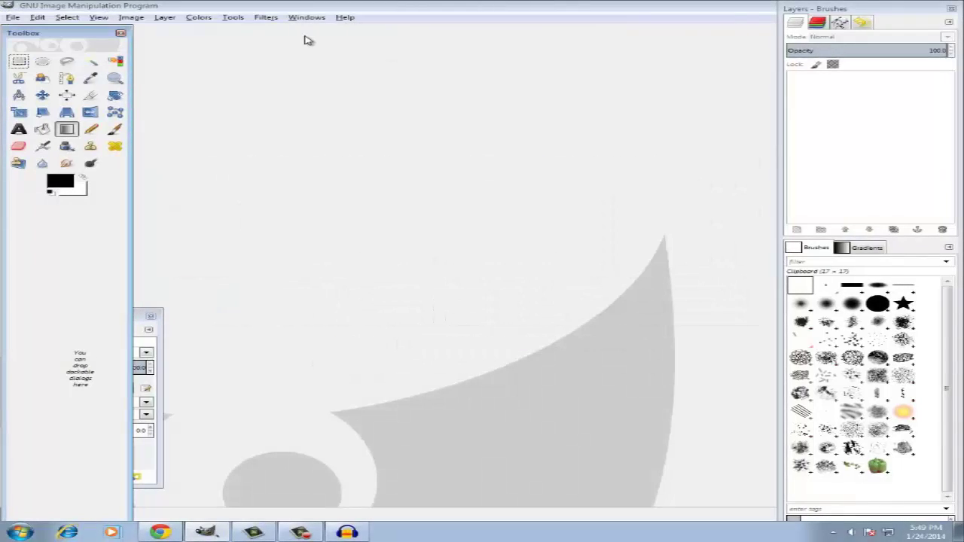
Reposition the layers and brushes window and glance at the File menu
left_click_drag(827, 9, 825, 26)
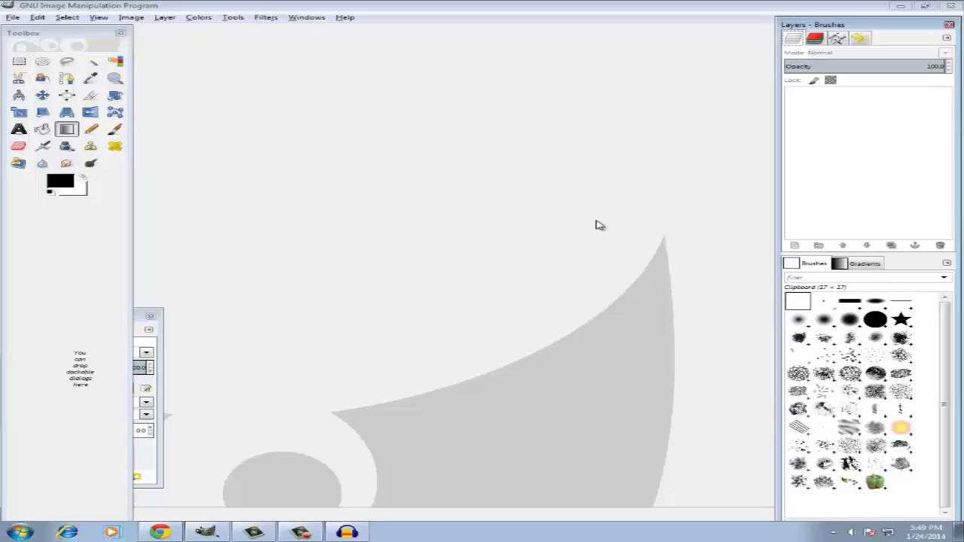
left_click(13, 17)
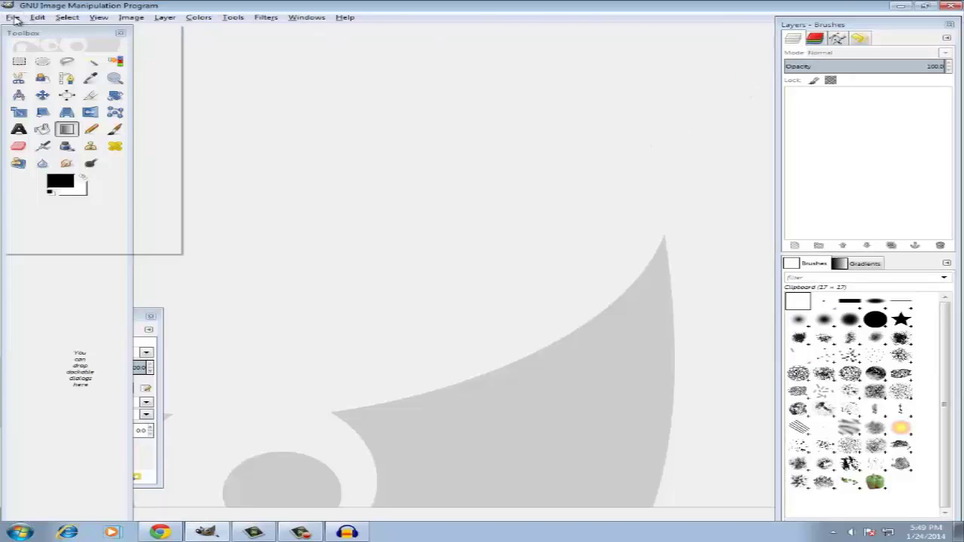
left_click(13, 17)
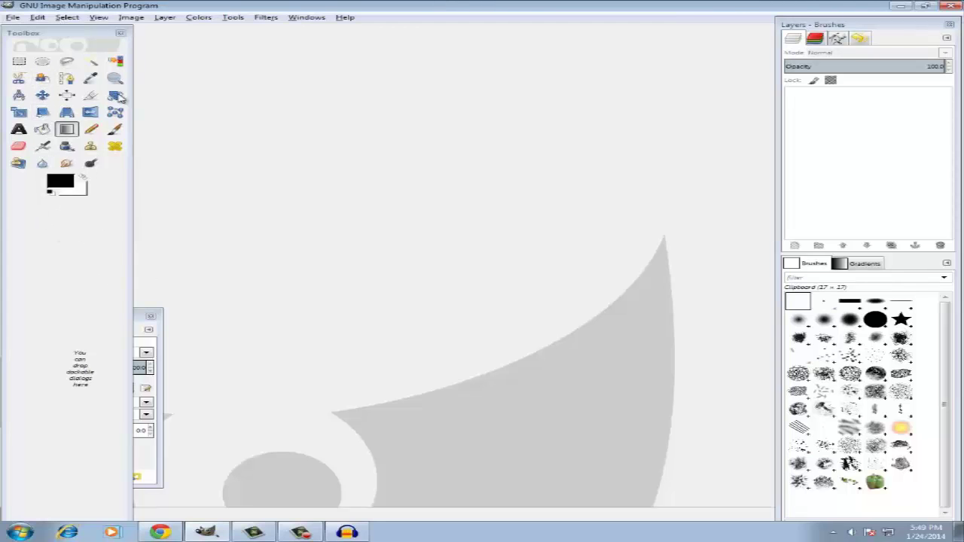
Look over the GIMP downloads page in the browser, then return to Google's home page
left_click(175, 530)
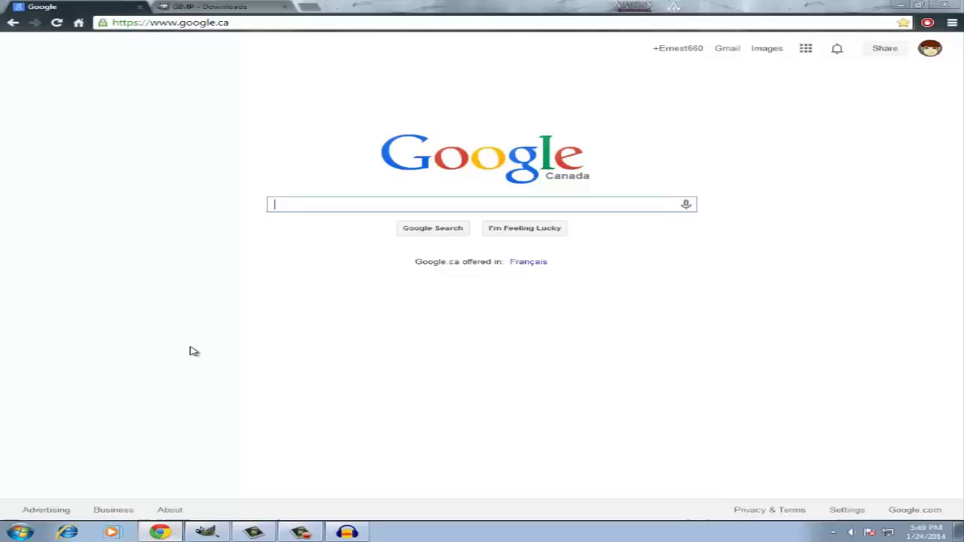
left_click(181, 6)
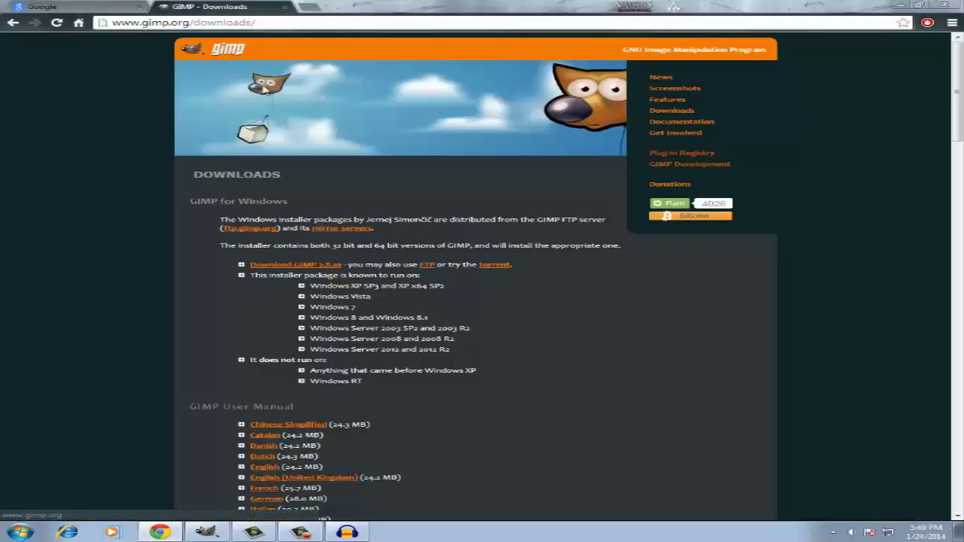
left_click_drag(287, 23, 118, 29)
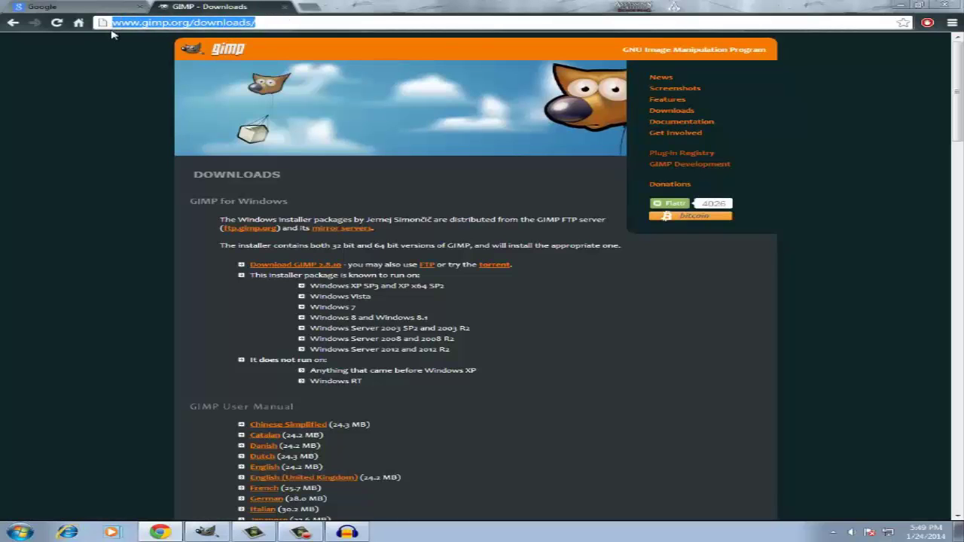
left_click(87, 9)
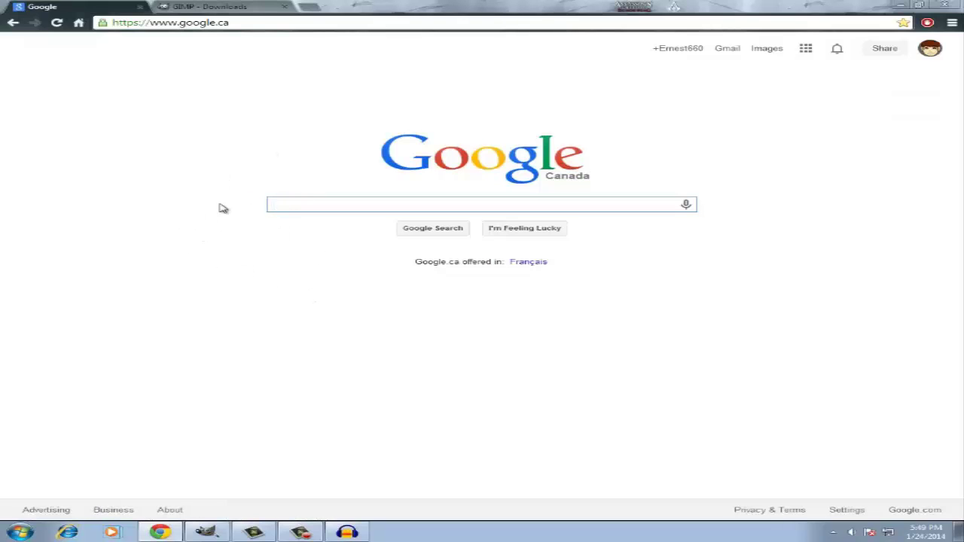
Start a new image from the 1024x768 template, changing it to 1080 × 720 pixels
left_click(206, 533)
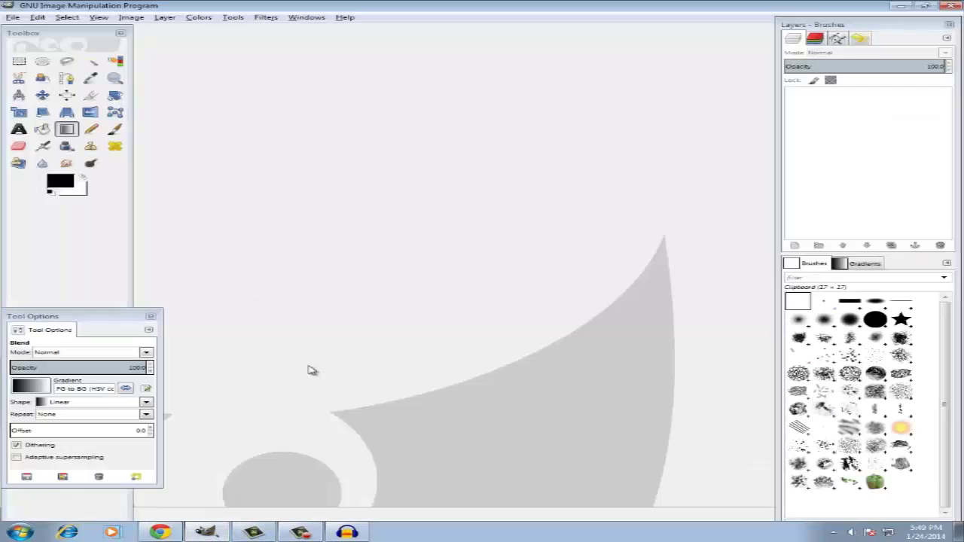
left_click_drag(97, 319, 103, 349)
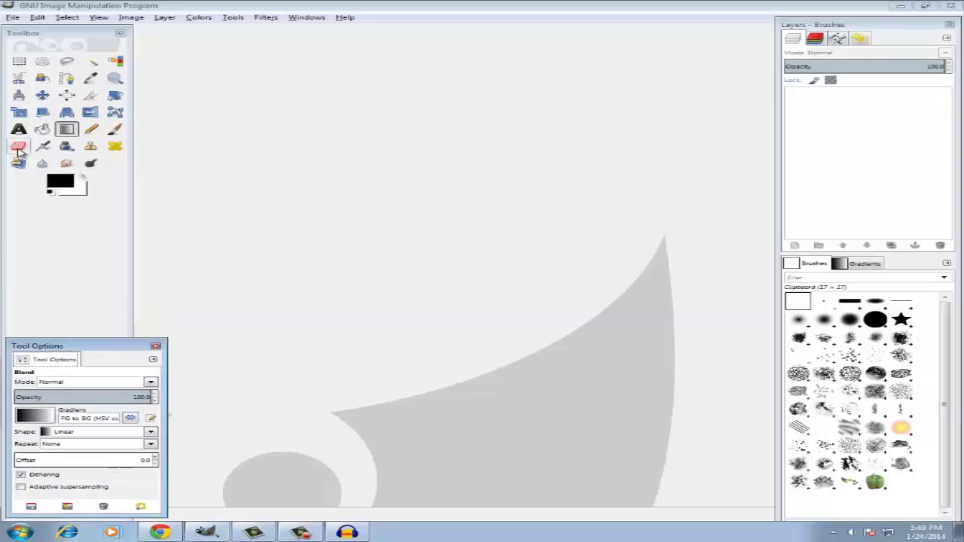
left_click(13, 17)
left_click(34, 30)
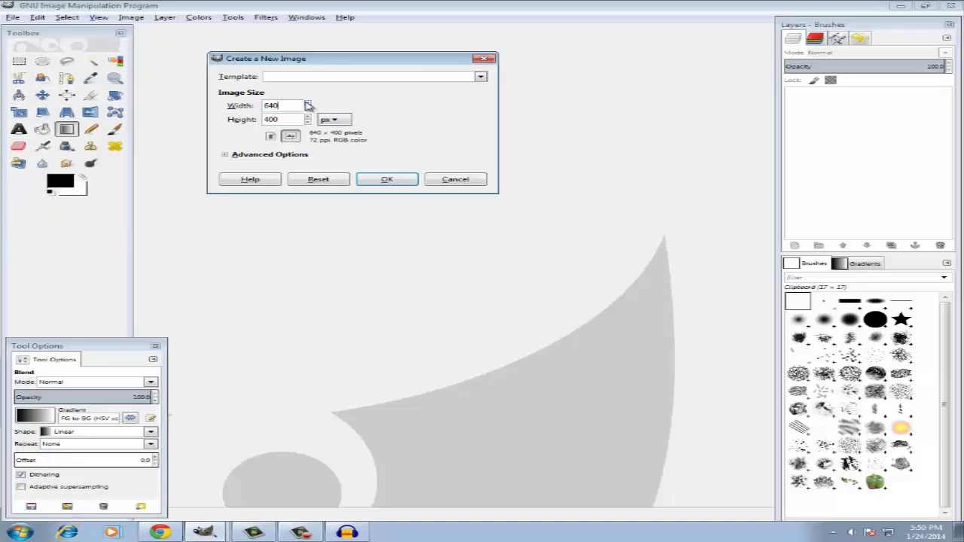
left_click(302, 77)
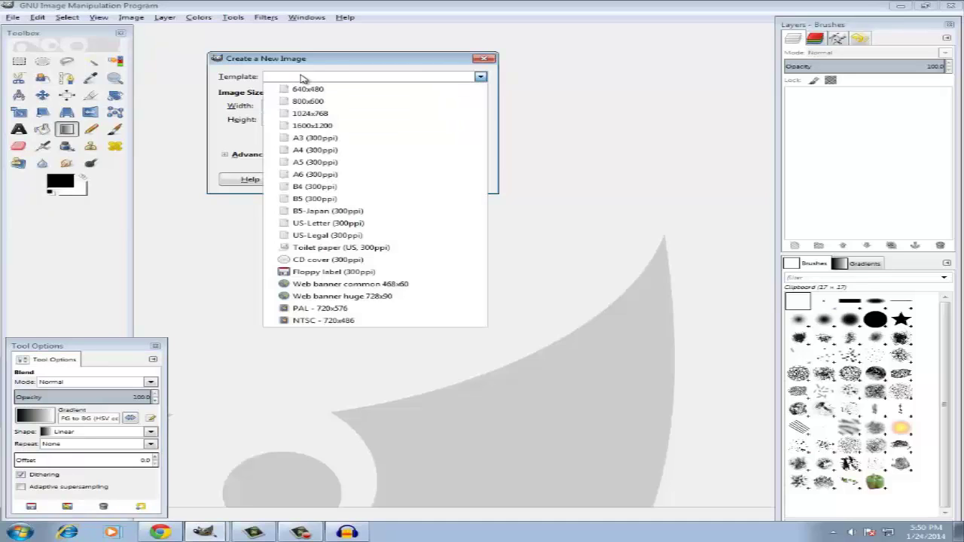
left_click(315, 115)
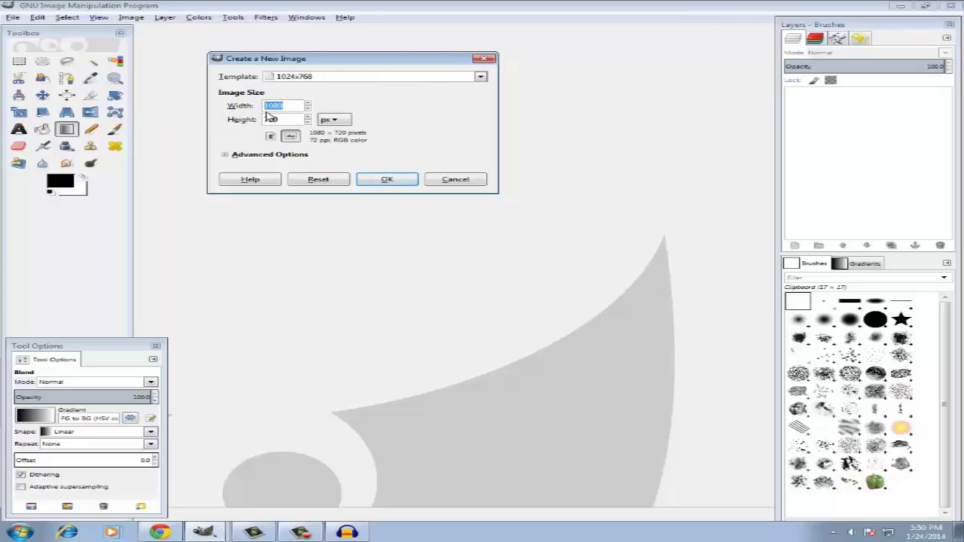
left_click(280, 106)
Create the blank white 1080 × 720 image and adjust the zoom
left_click(389, 182)
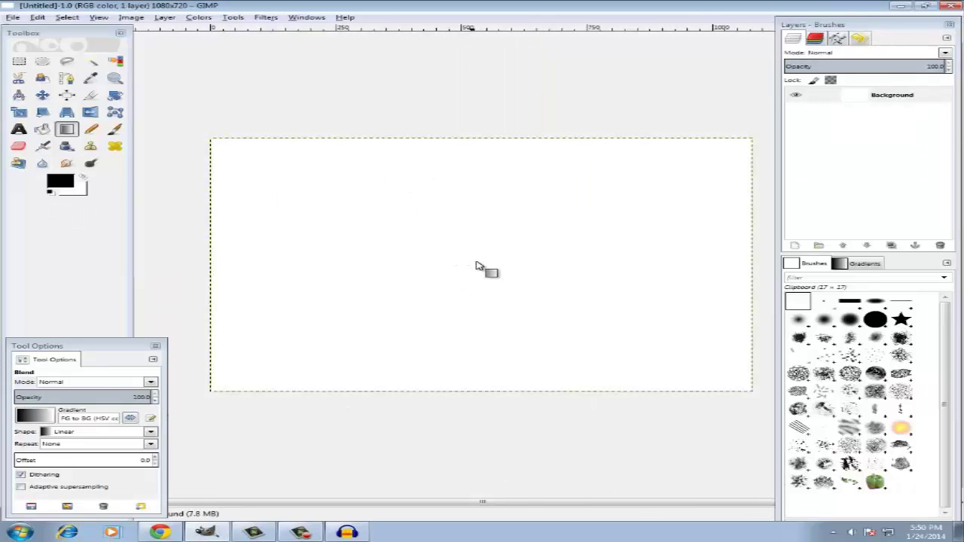
scroll(409, 258, "down", 3)
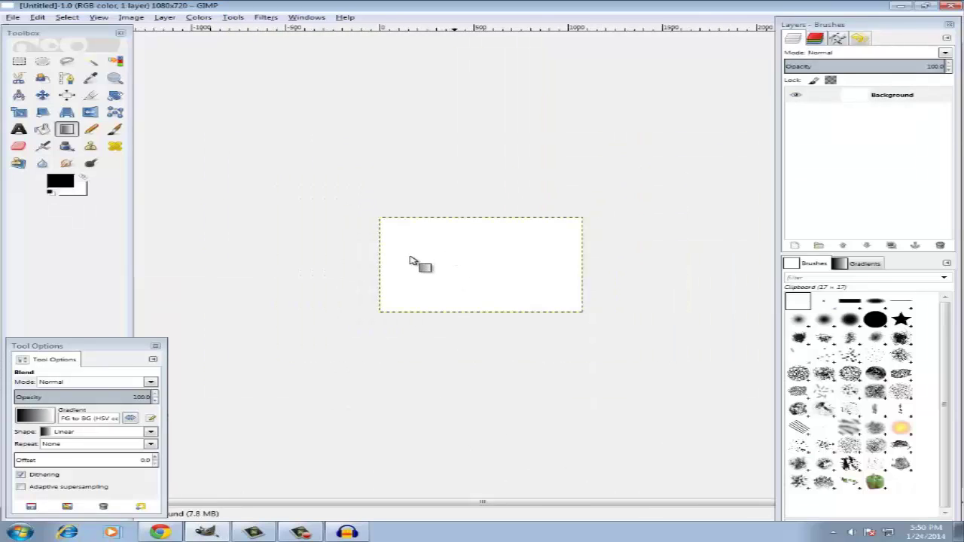
scroll(411, 260, "up", 1)
scroll(411, 260, "down", 2)
scroll(411, 260, "up", 2)
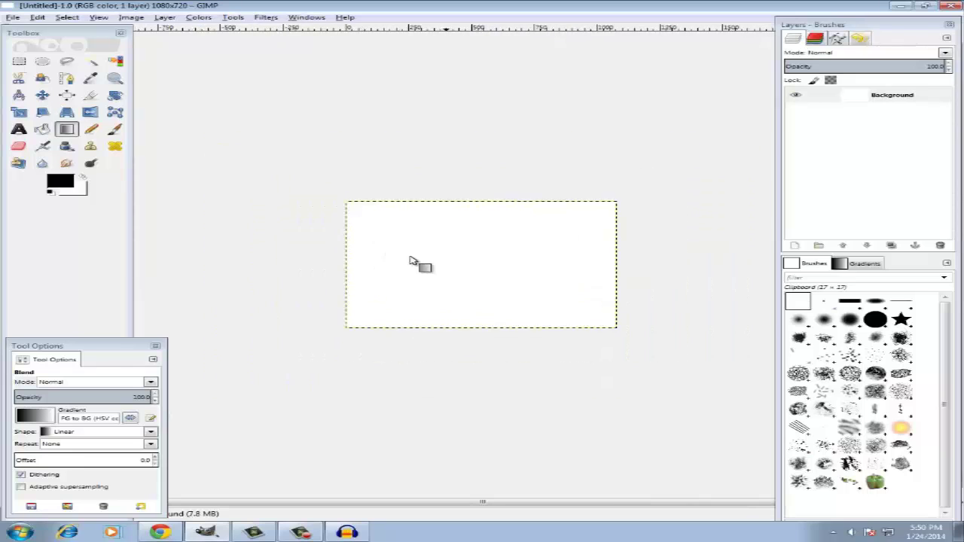
Expand the toolbox and bring the Blend tool's Linear FG-to-BG options into view
double_click(45, 30)
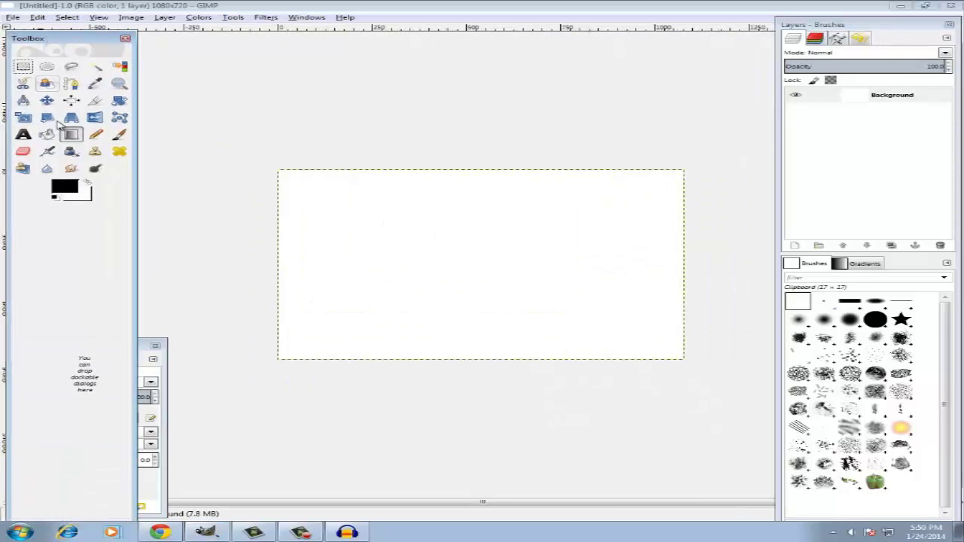
left_click(147, 348)
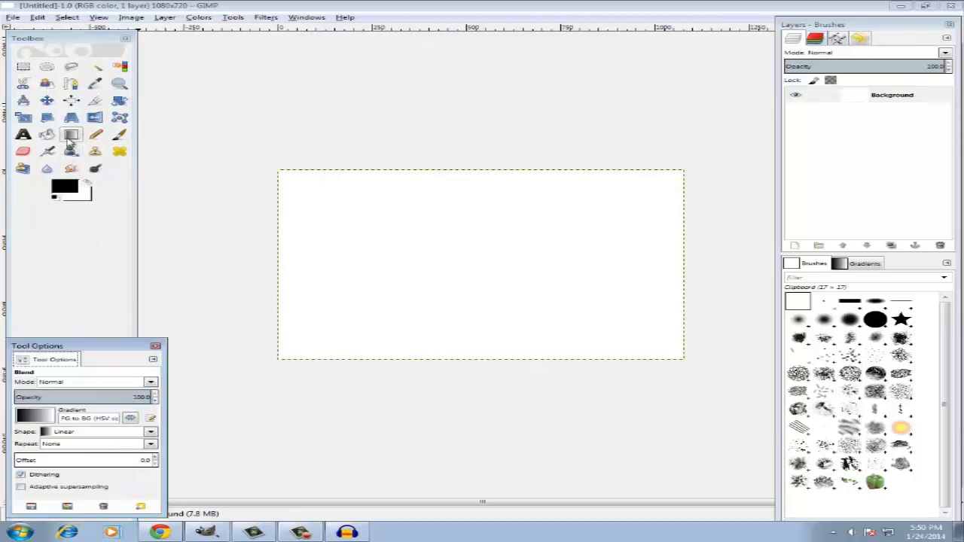
left_click(64, 132)
left_click_drag(345, 268, 151, 358)
Set the Blend tool to the Radial shape and draw a first radial gradient
left_click(91, 430)
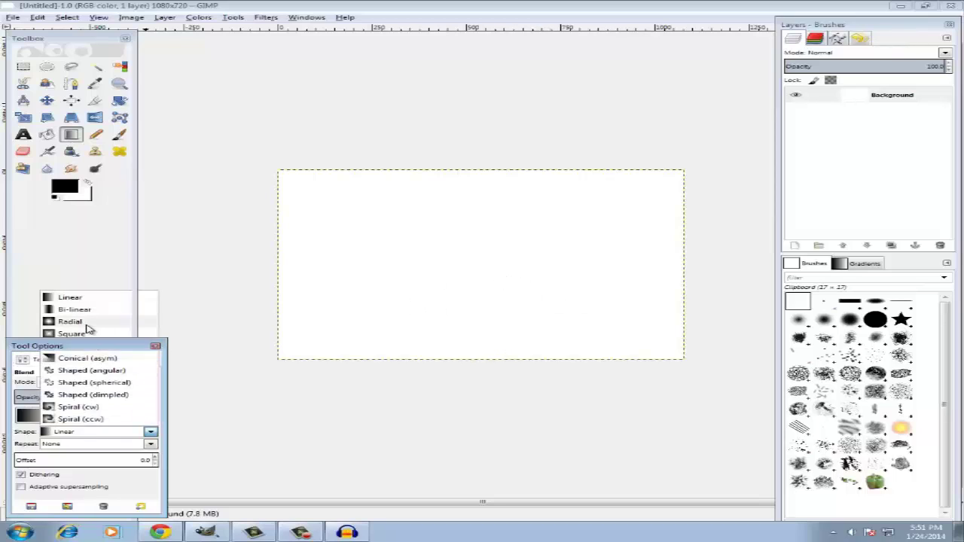
left_click(86, 322)
left_click(42, 422)
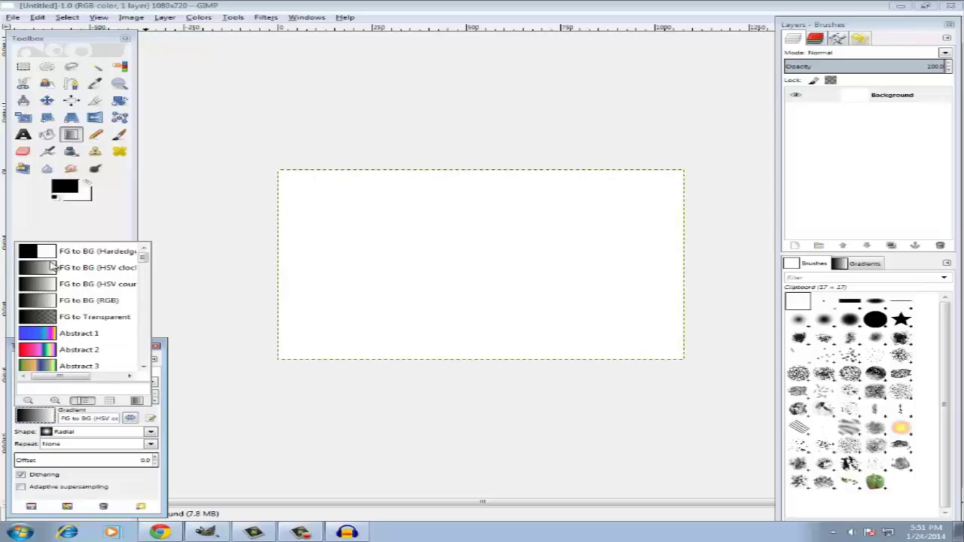
left_click(261, 323)
left_click_drag(337, 229, 495, 354)
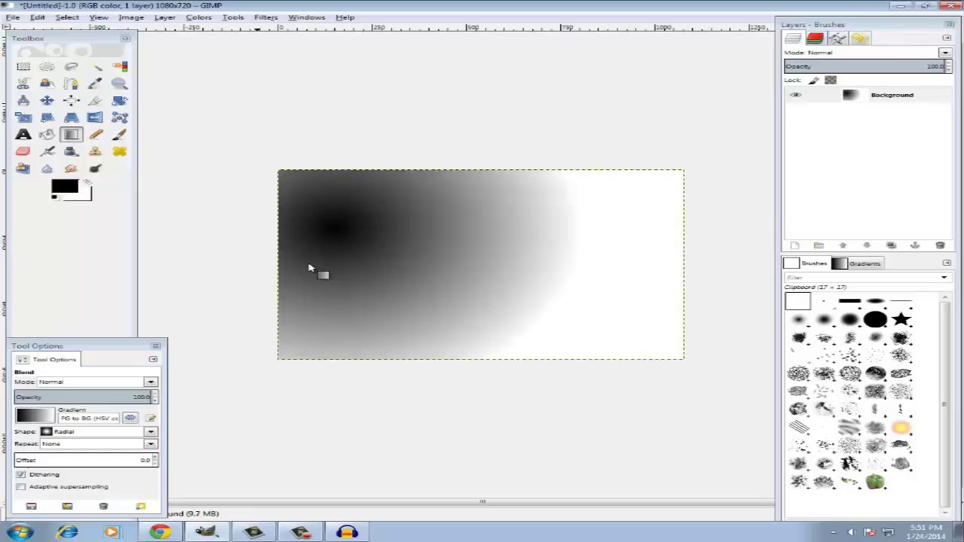
Set the foreground colour to pink and the background colour to black
left_click(63, 187)
left_click(121, 246)
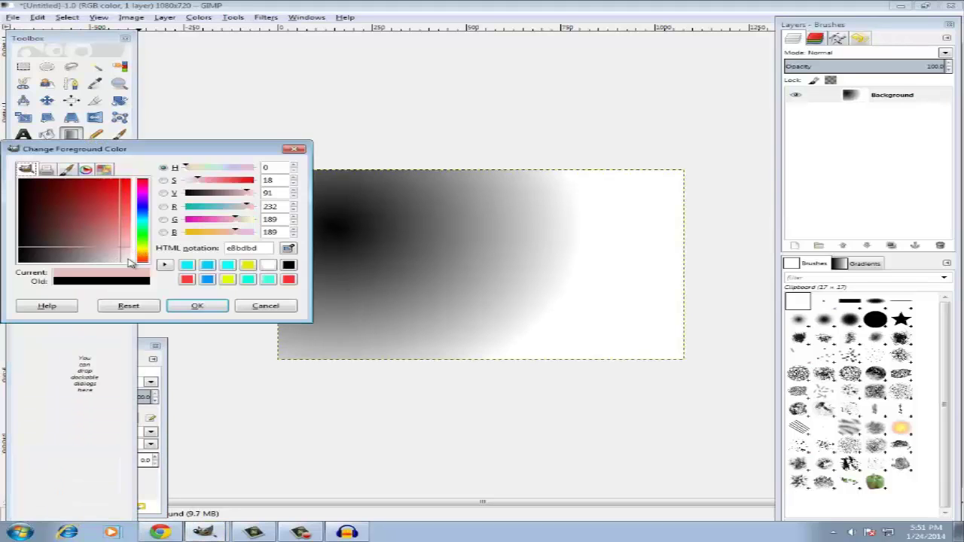
left_click(195, 305)
left_click(84, 205)
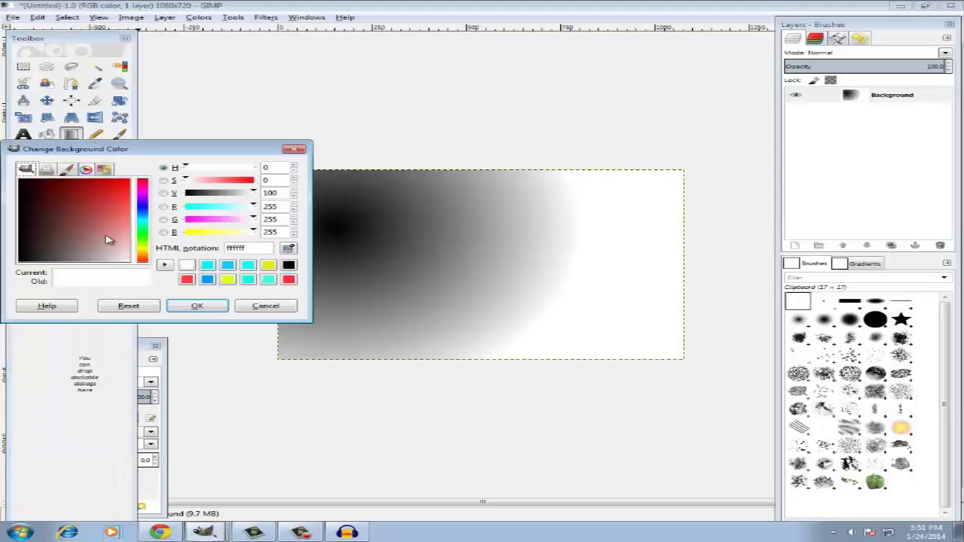
left_click(59, 260)
left_click(197, 305)
Redraw the radial gradient several times until it glows from the upper left
left_click_drag(345, 215, 581, 380)
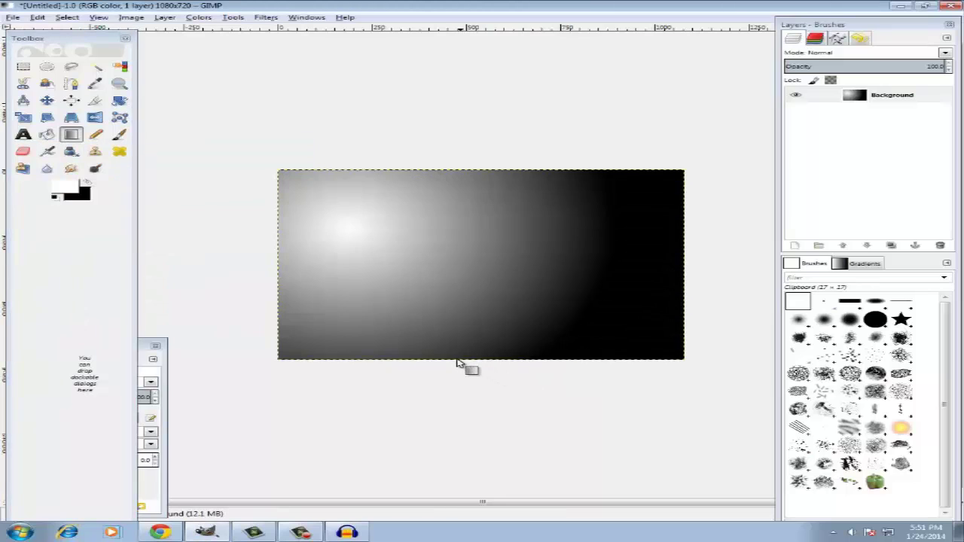
left_click_drag(442, 254, 542, 326)
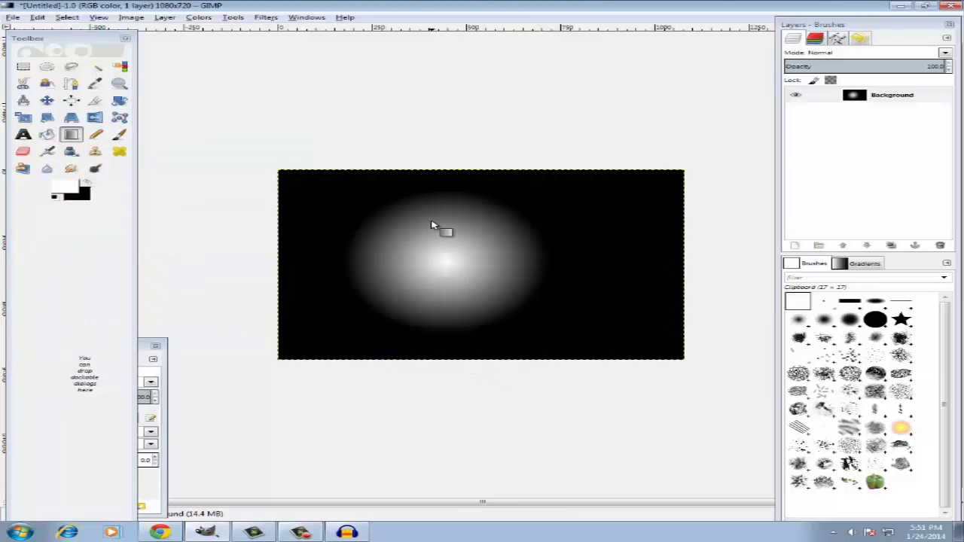
left_click_drag(430, 220, 542, 326)
left_click_drag(491, 292, 620, 348)
left_click_drag(609, 280, 400, 366)
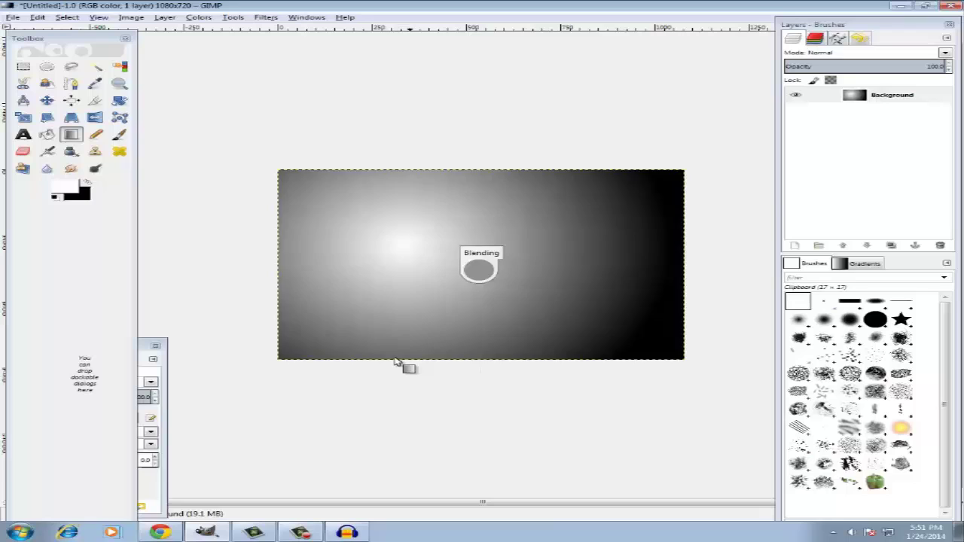
left_click_drag(413, 230, 611, 386)
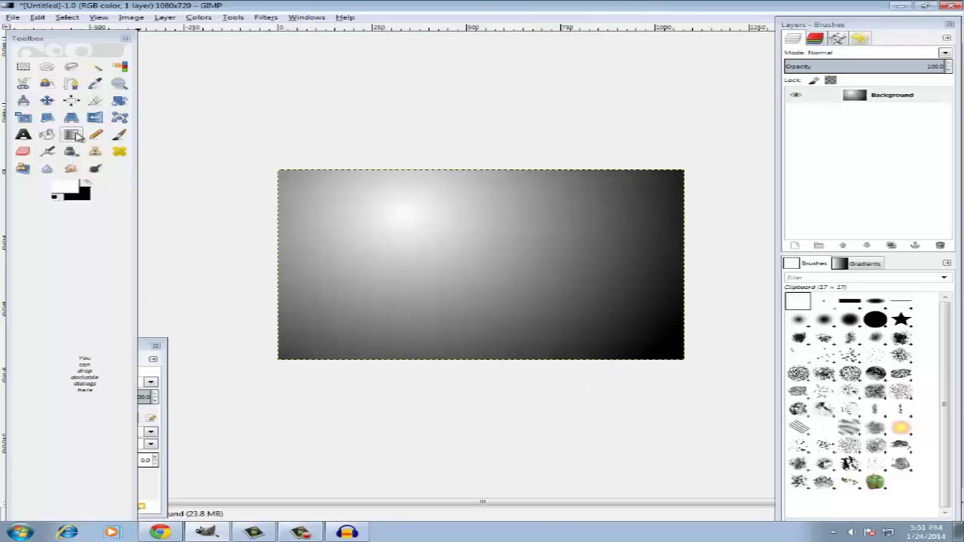
double_click(71, 134)
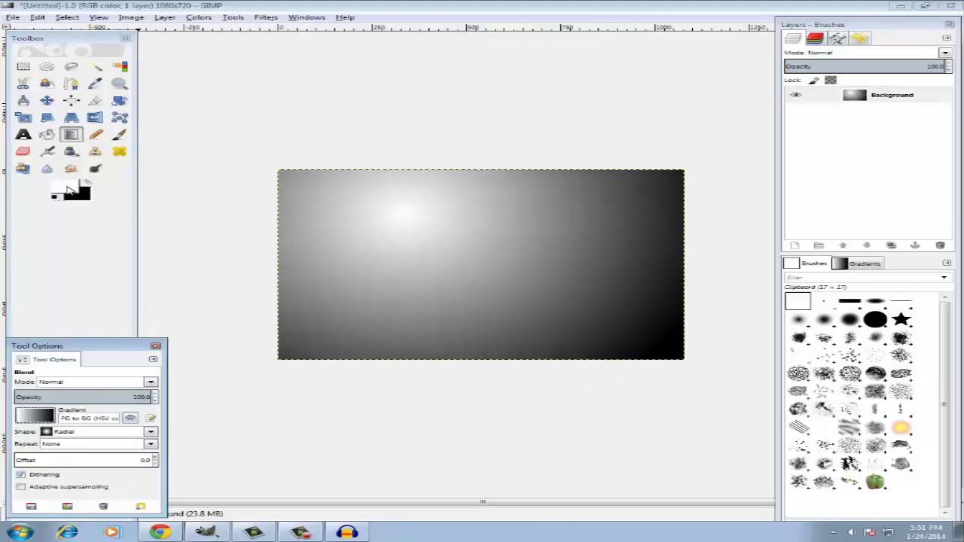
Make the foreground colour cyan and try a few cyan radial gradients
left_click(68, 190)
left_click_drag(143, 218, 166, 149)
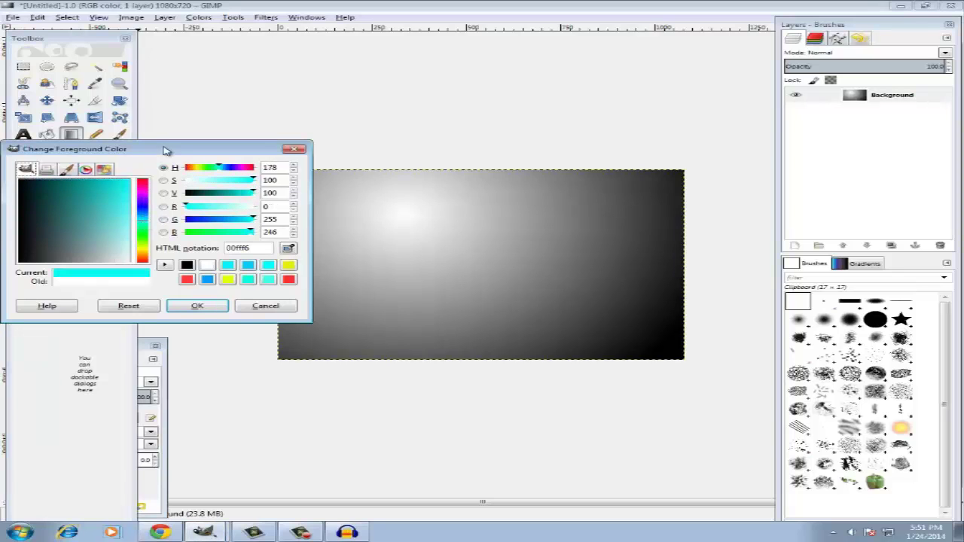
left_click(181, 309)
left_click_drag(336, 218, 606, 377)
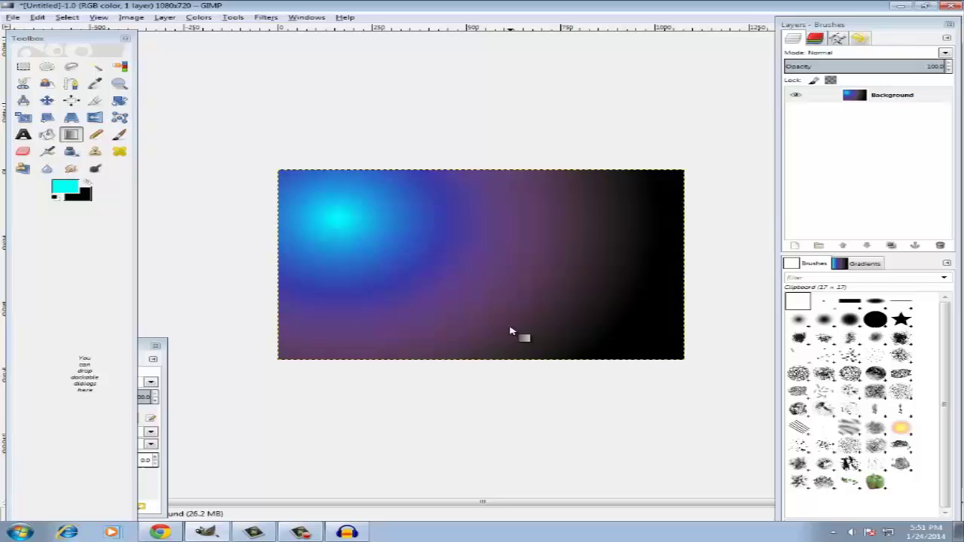
left_click_drag(559, 258, 333, 362)
left_click_drag(391, 227, 606, 316)
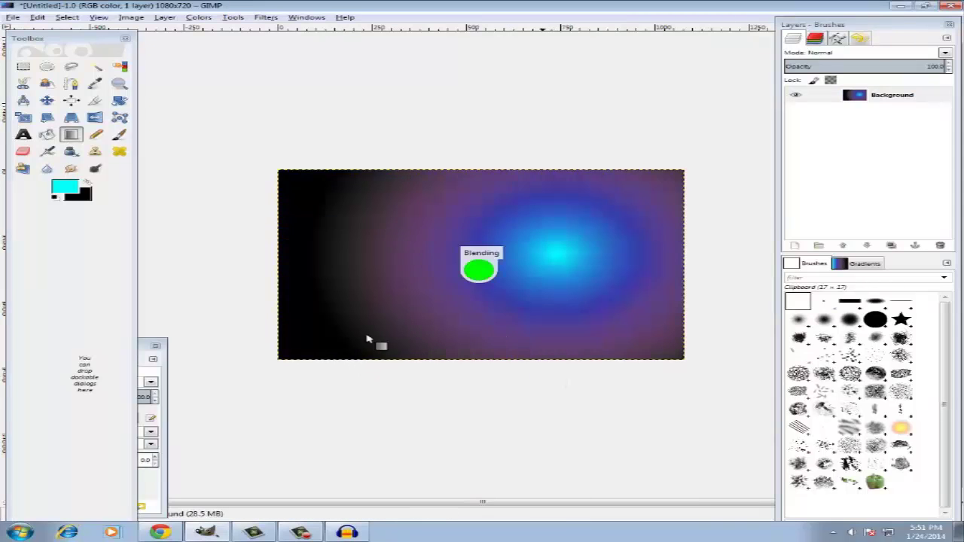
Undo the cyan gradients back to the grey radial gradient
left_click(38, 17)
left_click(72, 30)
left_click(38, 17)
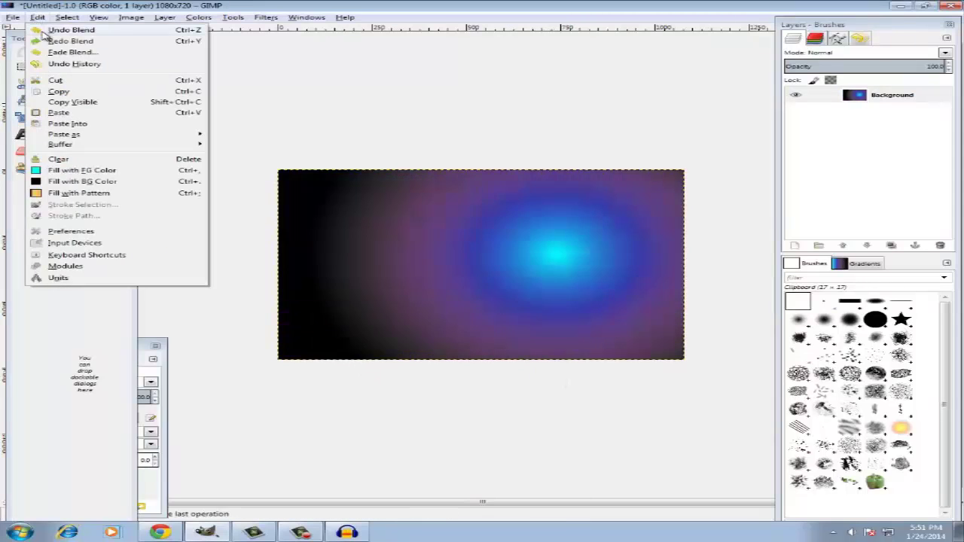
left_click(72, 29)
left_click(38, 17)
left_click(43, 30)
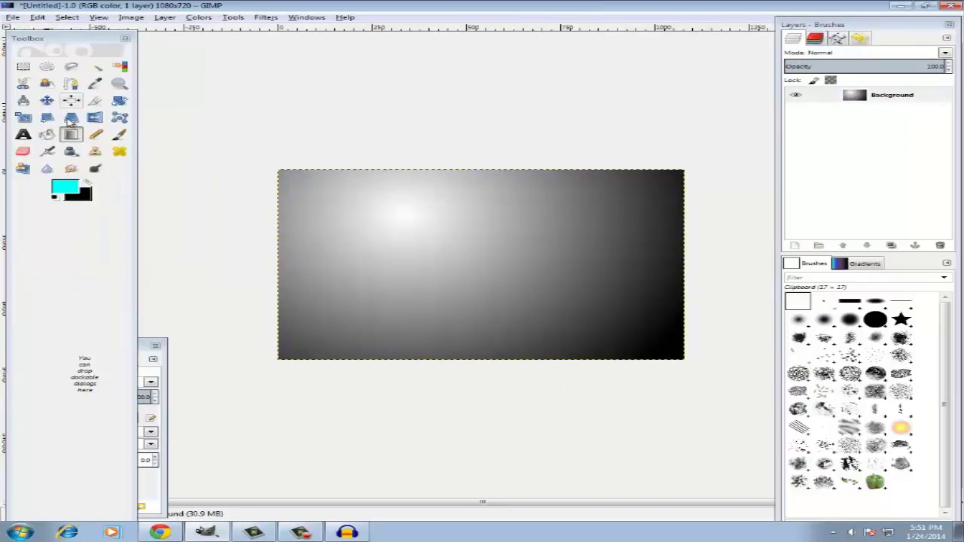
Swap the colours, test a black-to-cyan gradient, then undo it
left_click(88, 184)
left_click_drag(398, 205, 504, 304)
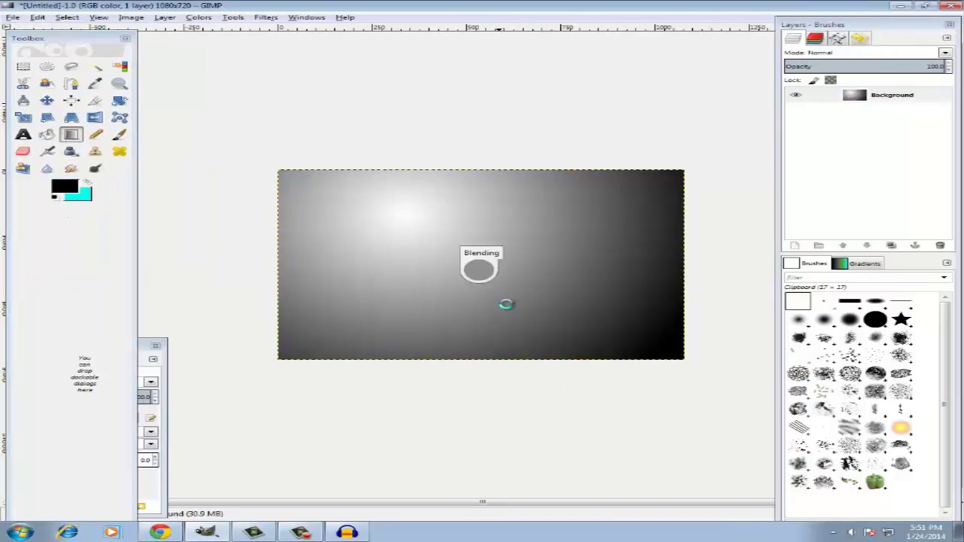
left_click(38, 18)
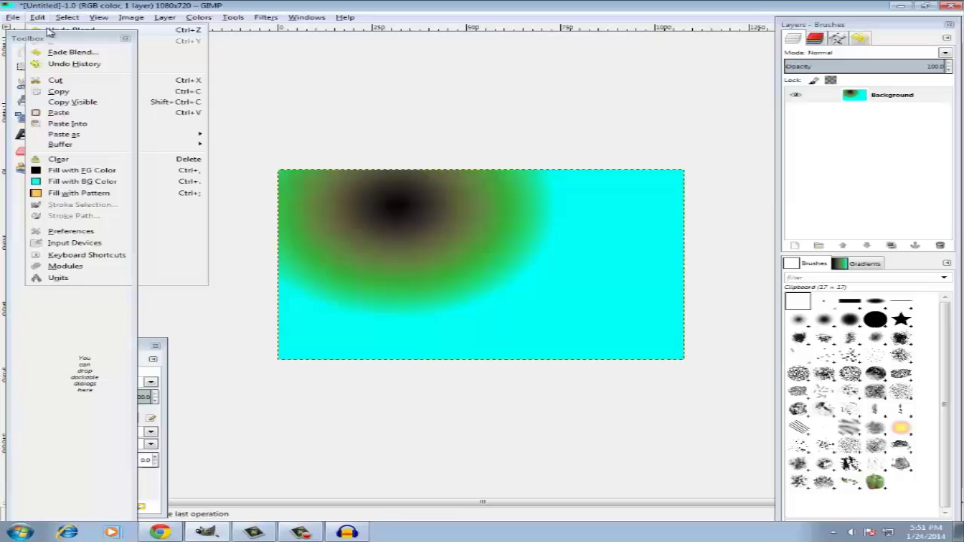
left_click(44, 30)
left_click(37, 18)
left_click(43, 30)
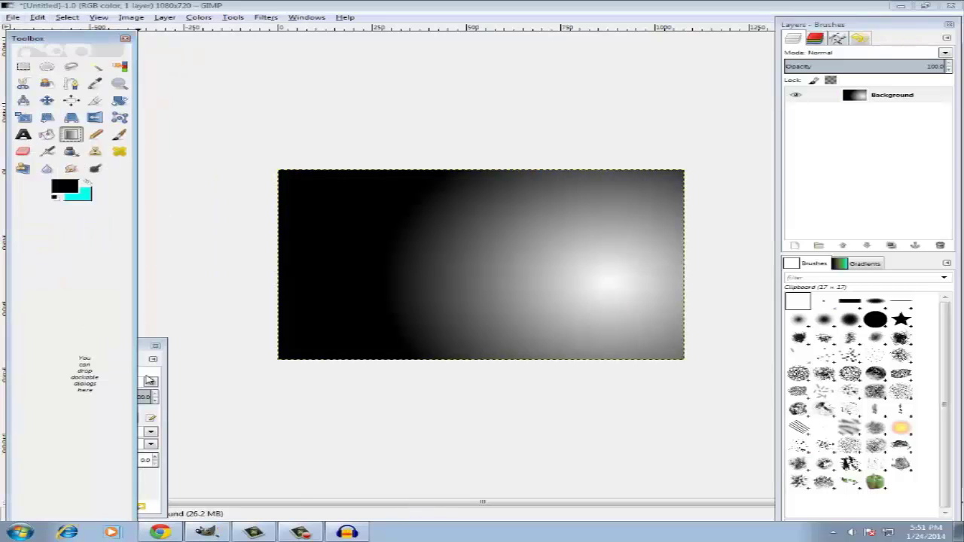
Detach the tool options panel and choose the FG to BG (RGB) gradient
left_click(153, 359)
left_click(38, 418)
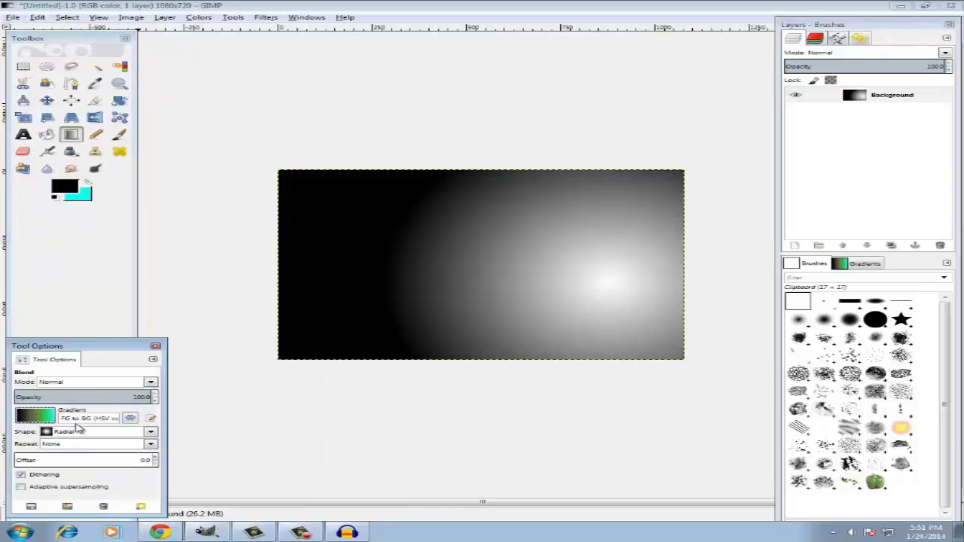
left_click_drag(82, 345, 222, 346)
left_click(174, 424)
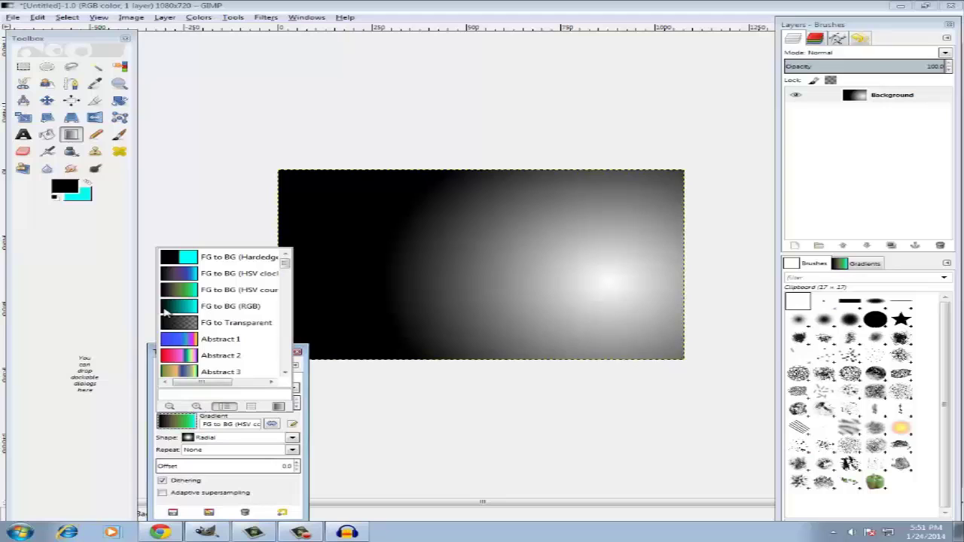
left_click(186, 311)
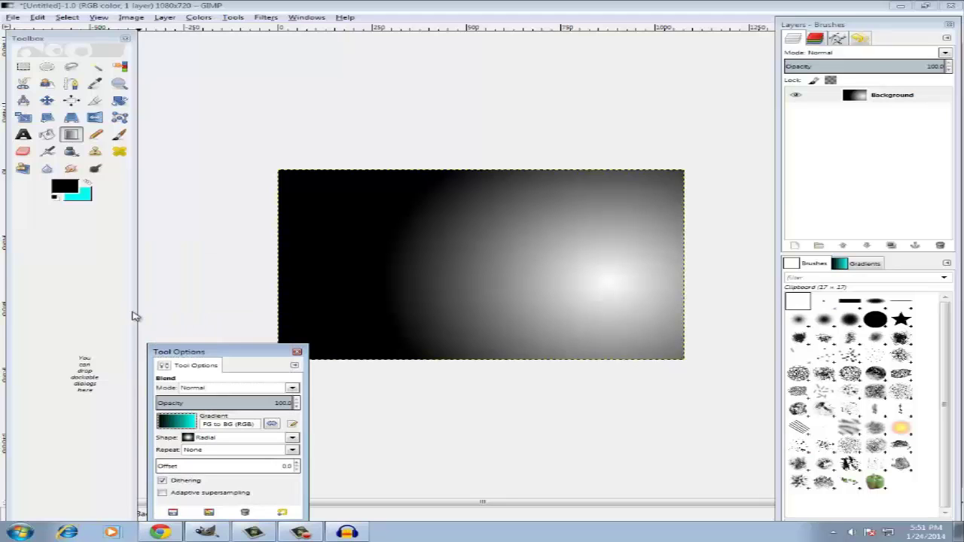
Draw black-to-cyan radial gradients, then swap colours for a cyan-centred glow
left_click_drag(336, 220, 534, 338)
left_click_drag(434, 256, 625, 373)
left_click_drag(559, 261, 315, 291)
left_click(87, 188)
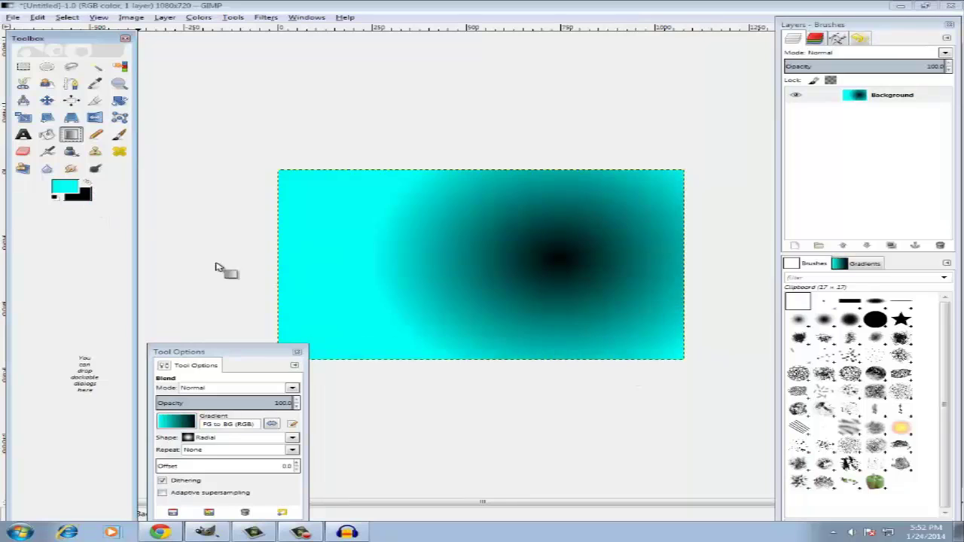
left_click_drag(394, 211, 577, 347)
left_click_drag(447, 225, 588, 347)
mouse_move(555, 244)
left_mouse_down()
mouse_move(518, 280)
mouse_move(316, 354)
left_mouse_up()
Set the background colour to white and try several cyan-to-white radial gradients
left_click(79, 198)
left_click(227, 265)
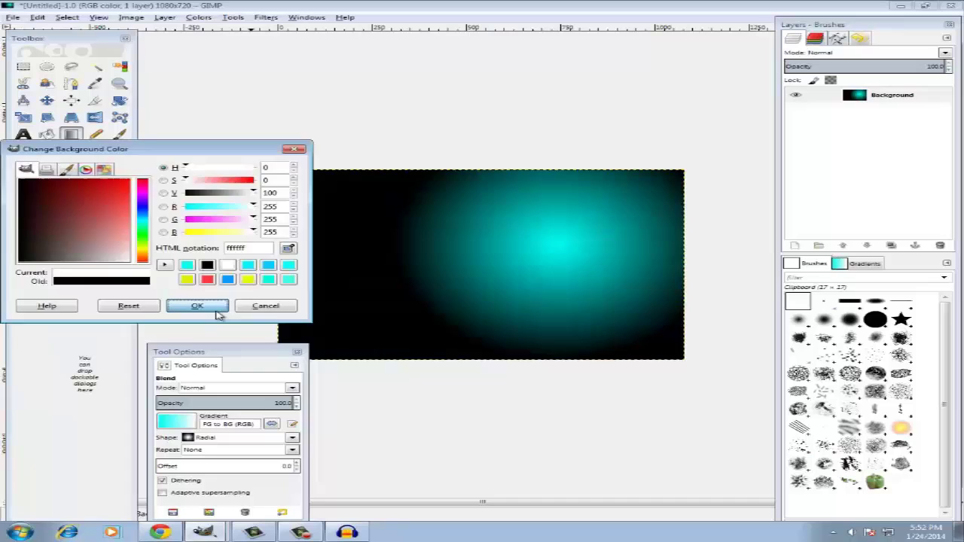
left_click(190, 305)
left_click_drag(407, 204, 543, 349)
left_click_drag(500, 259, 513, 323)
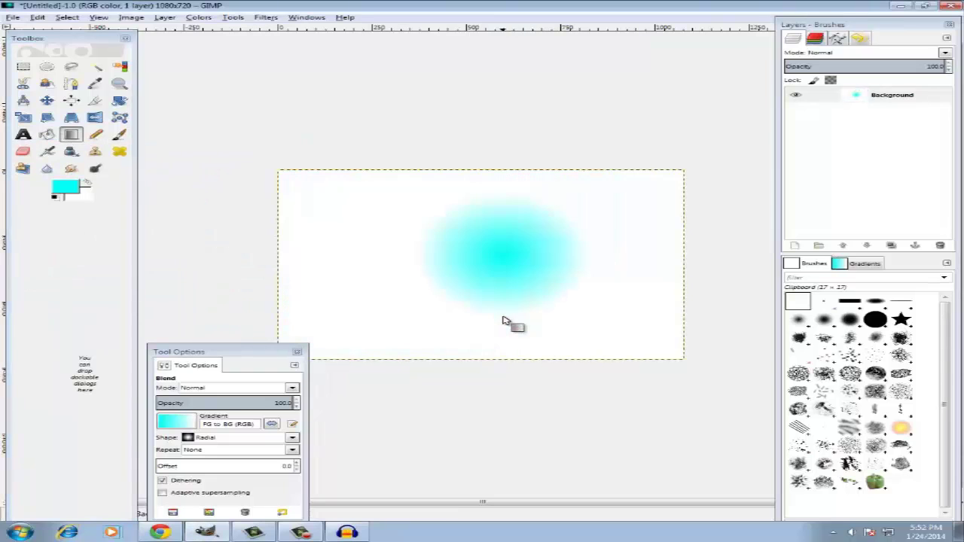
left_click_drag(437, 226, 492, 437)
left_click_drag(490, 307, 434, 290)
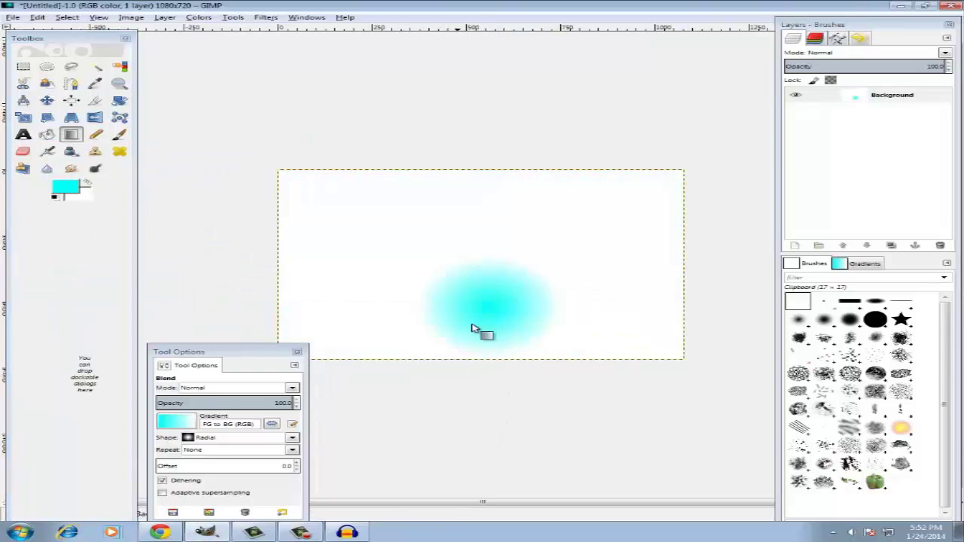
With white foreground and cyan background, draw the radial gradient glowing just left of centre
left_click(88, 186)
left_click_drag(366, 215, 510, 325)
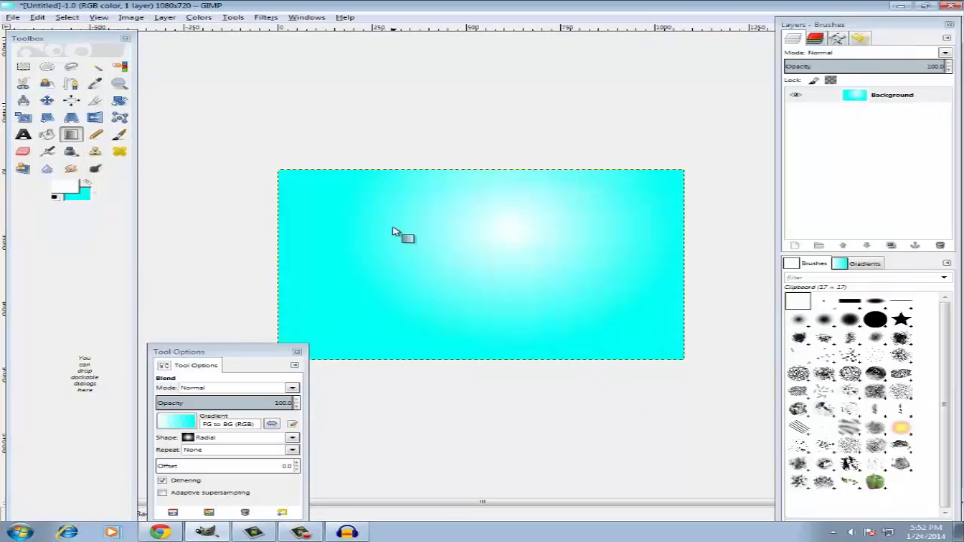
left_click_drag(400, 236, 520, 335)
left_click_drag(435, 259, 549, 410)
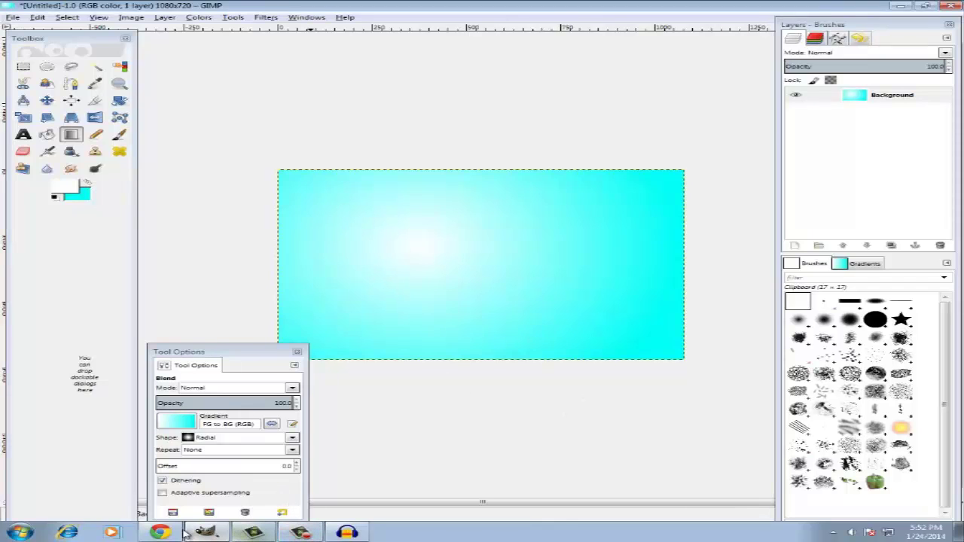
mouse_move(197, 532)
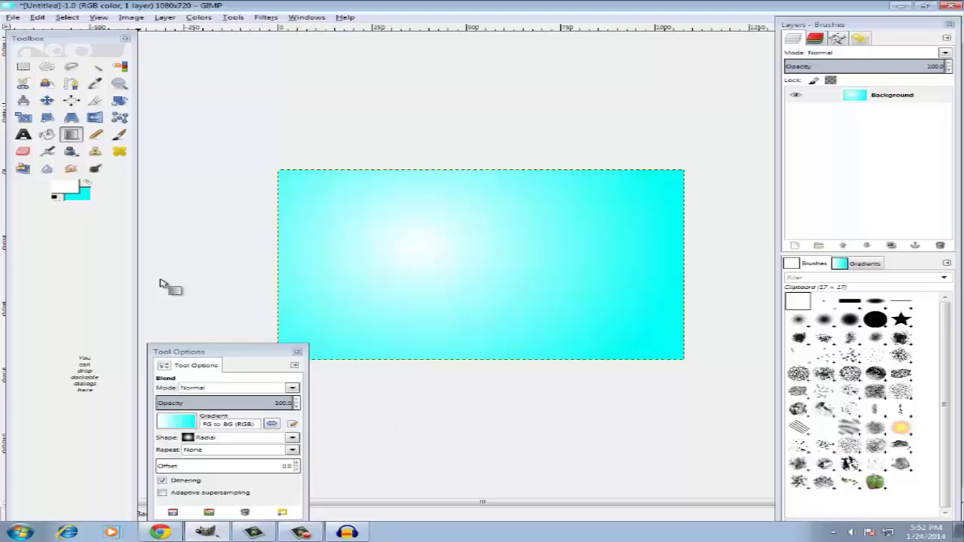
left_click_drag(223, 357, 220, 361)
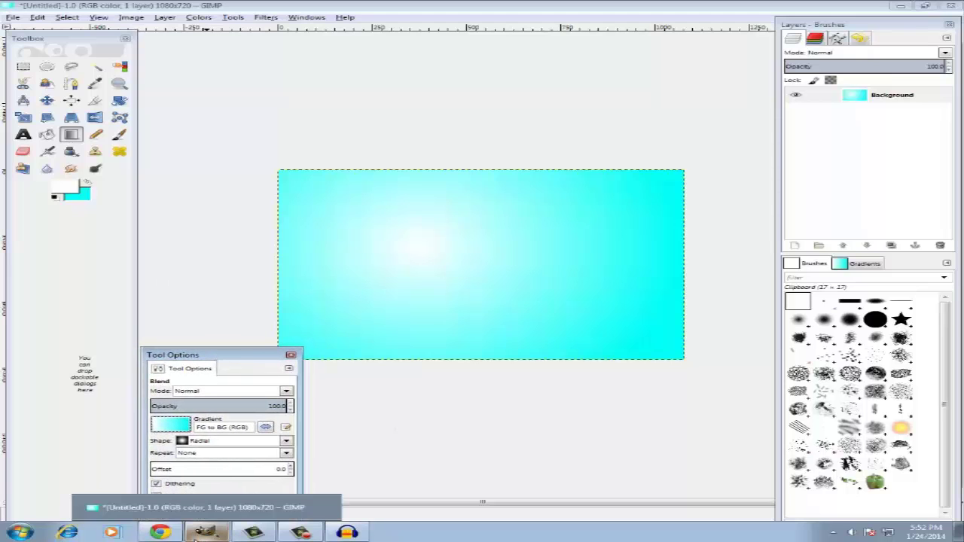
Bring Chrome with the Google Canada home page in front of GIMP
left_click(163, 533)
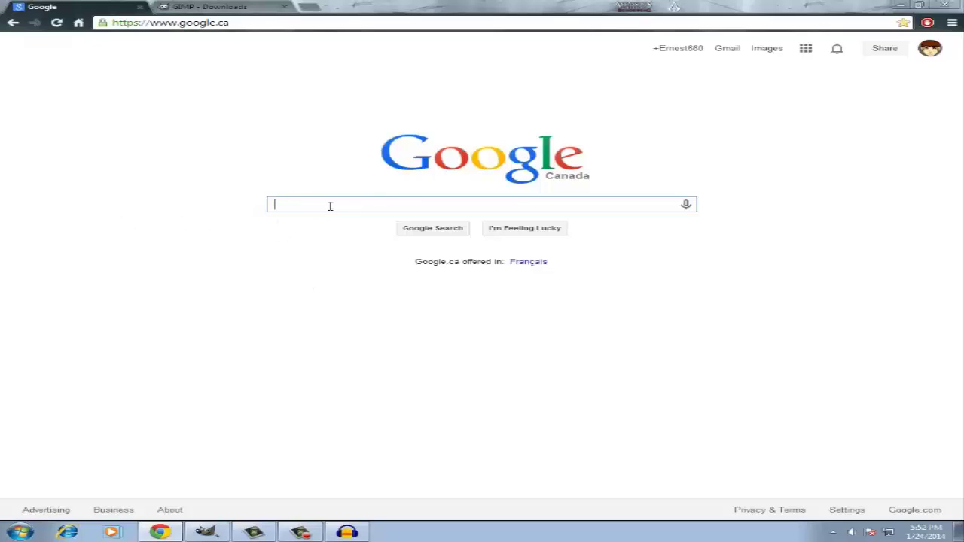
In GIMP, open the file-open dialog and browse to the Desktop's Hexxit Series folder
left_click(205, 533)
left_click(10, 17)
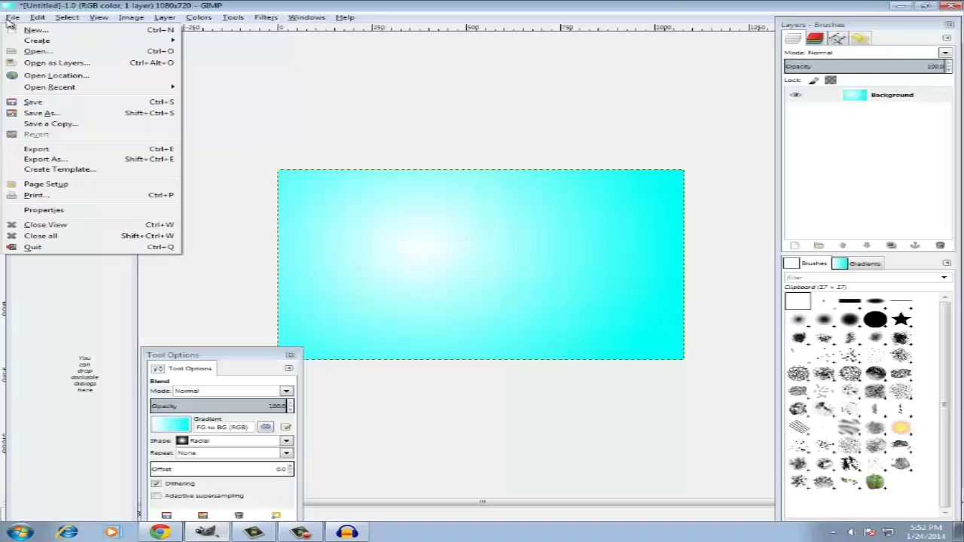
left_click(59, 62)
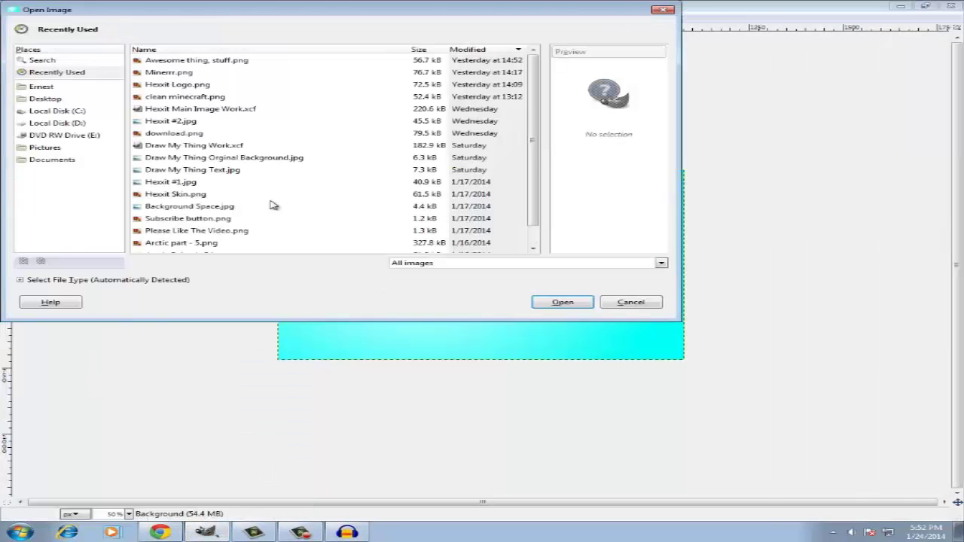
left_click(54, 99)
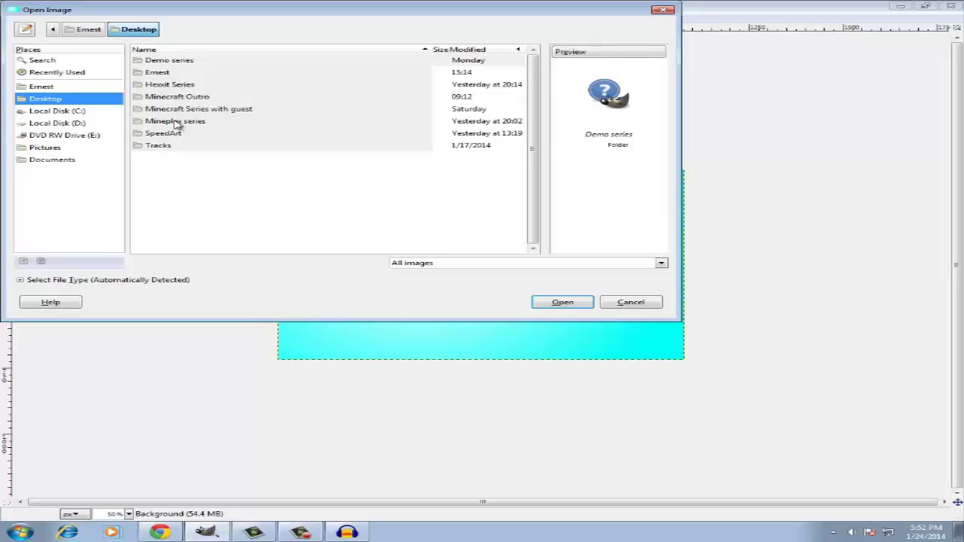
double_click(171, 86)
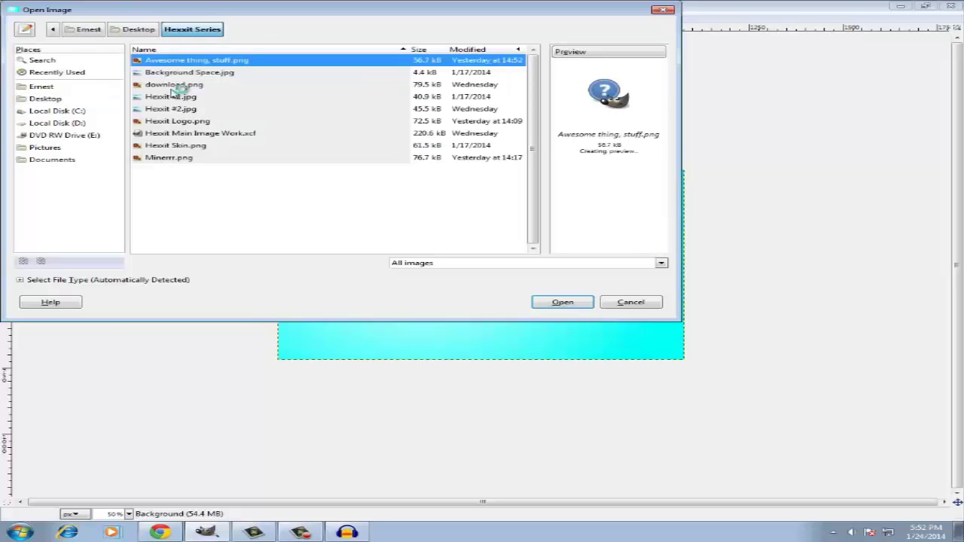
Preview the folder's images, settling on the Minerrr.png character
left_click(175, 107)
left_click(172, 95)
left_click(175, 85)
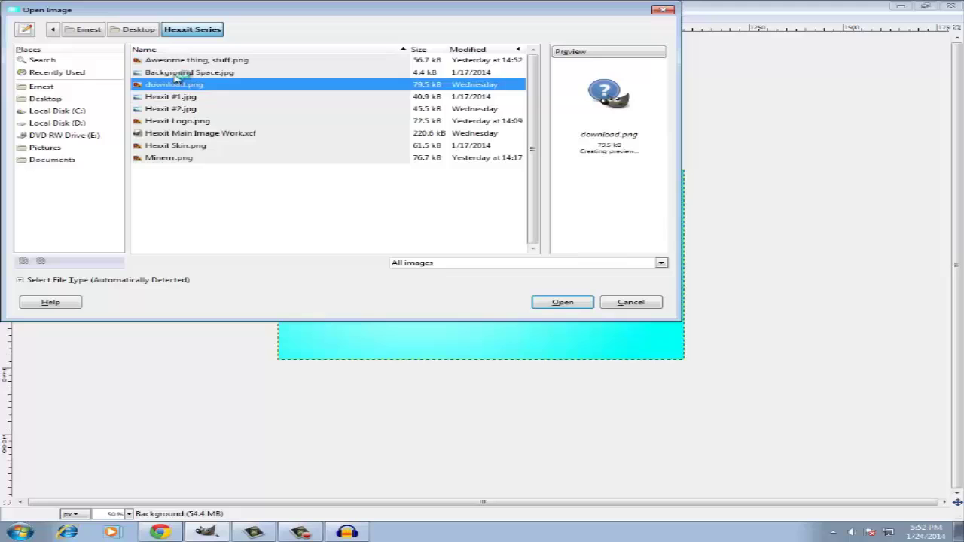
left_click(181, 73)
left_click(179, 121)
left_click(178, 146)
left_click(179, 158)
left_click(181, 146)
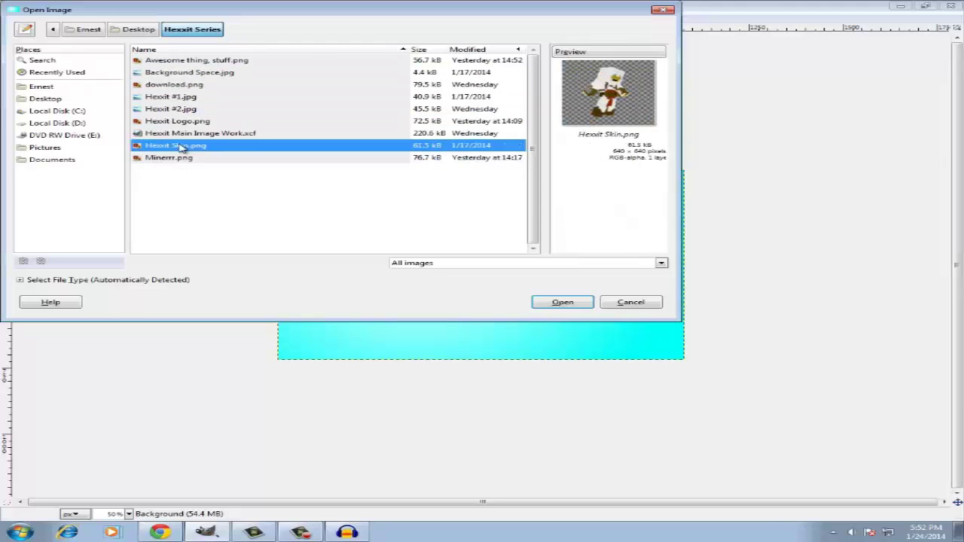
left_click(181, 133)
left_click(183, 147)
left_click(184, 158)
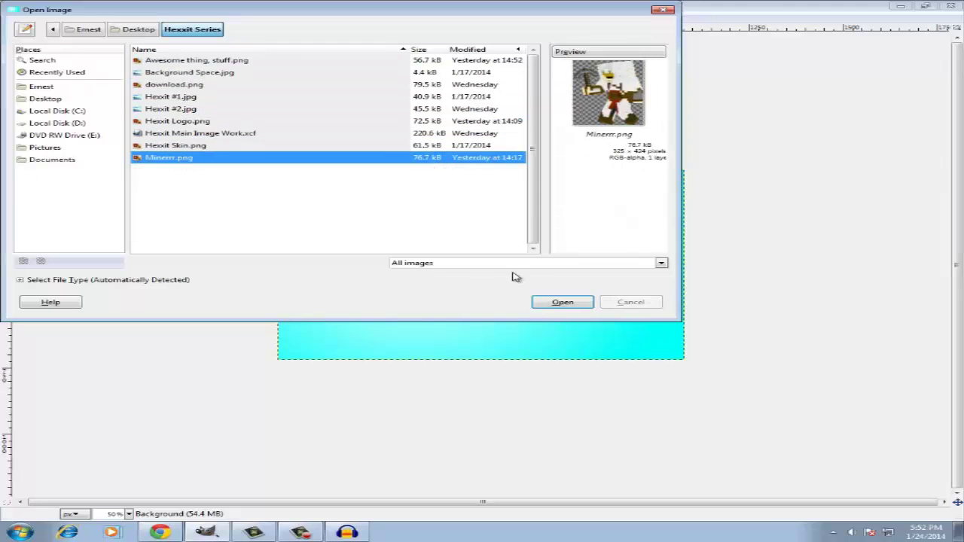
Add Minerrr.png as a layer and move it toward the lower right
left_click(536, 302)
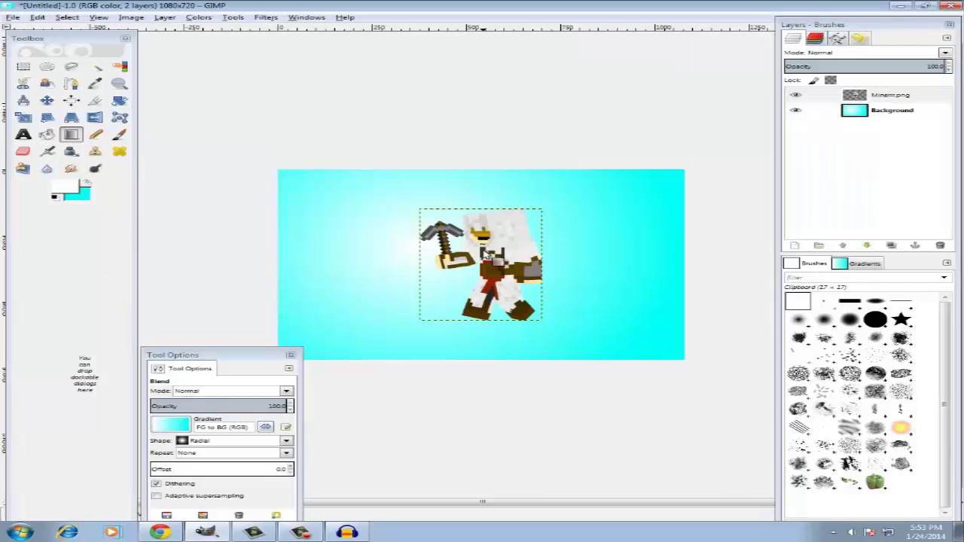
left_click(47, 100)
left_click_drag(504, 256, 594, 295)
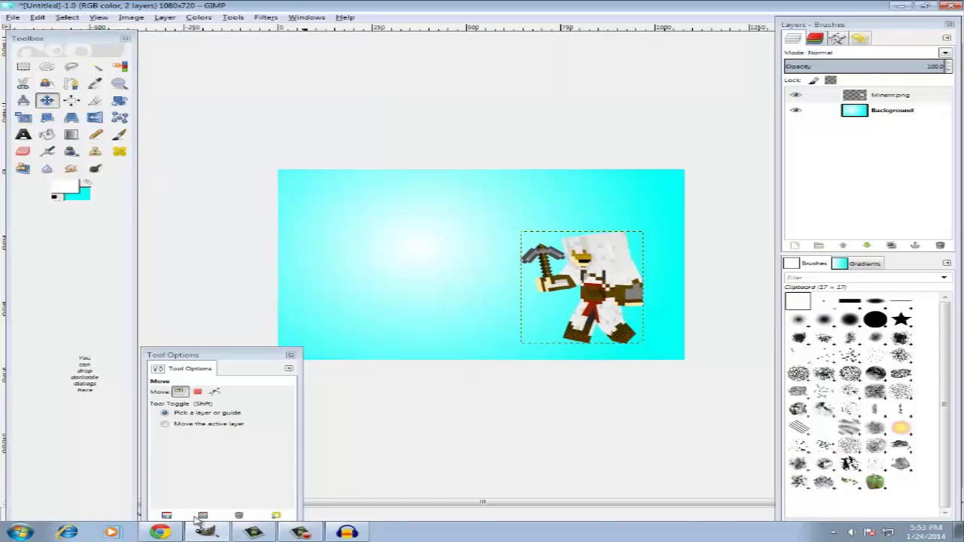
Search Google in Chrome for 'nova skin'
left_click(160, 533)
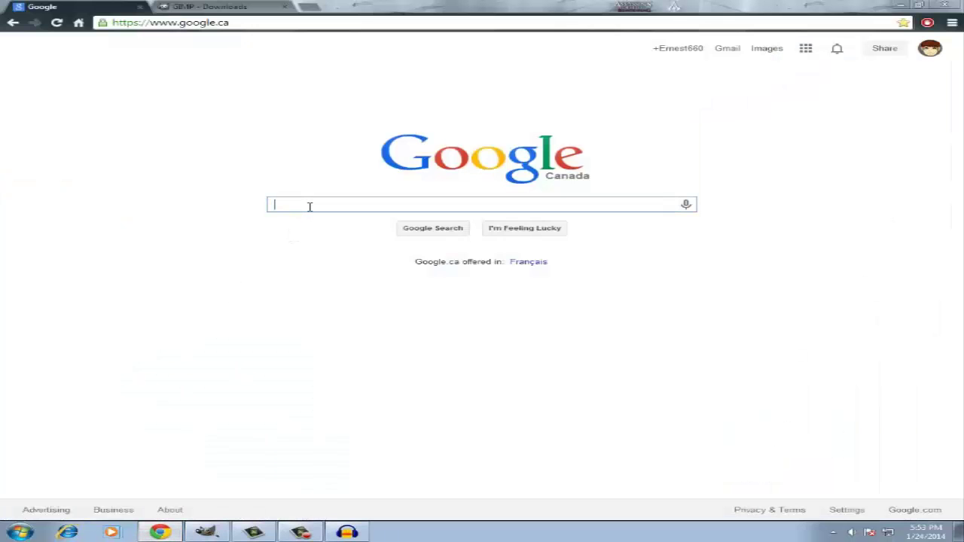
type("m")
key("BackSpace")
type("nova")
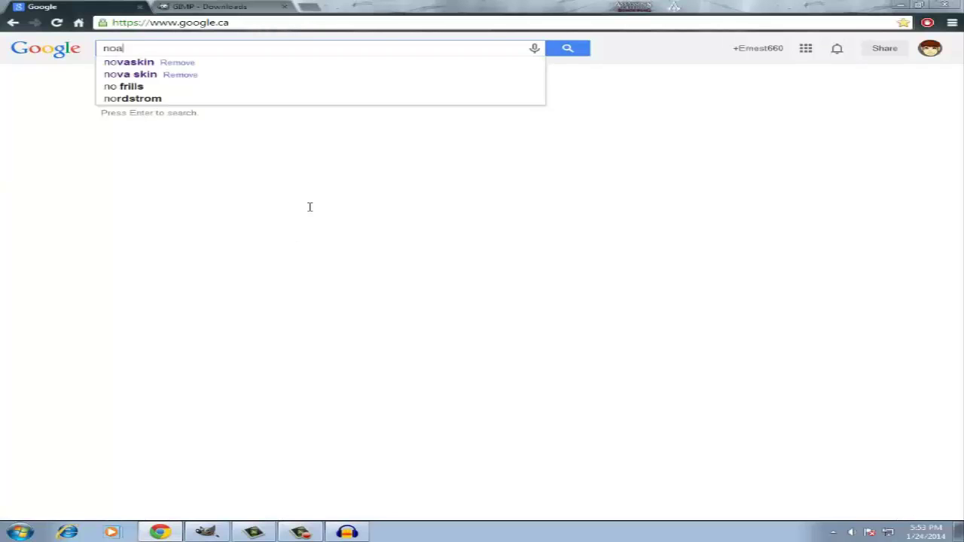
type(" skin")
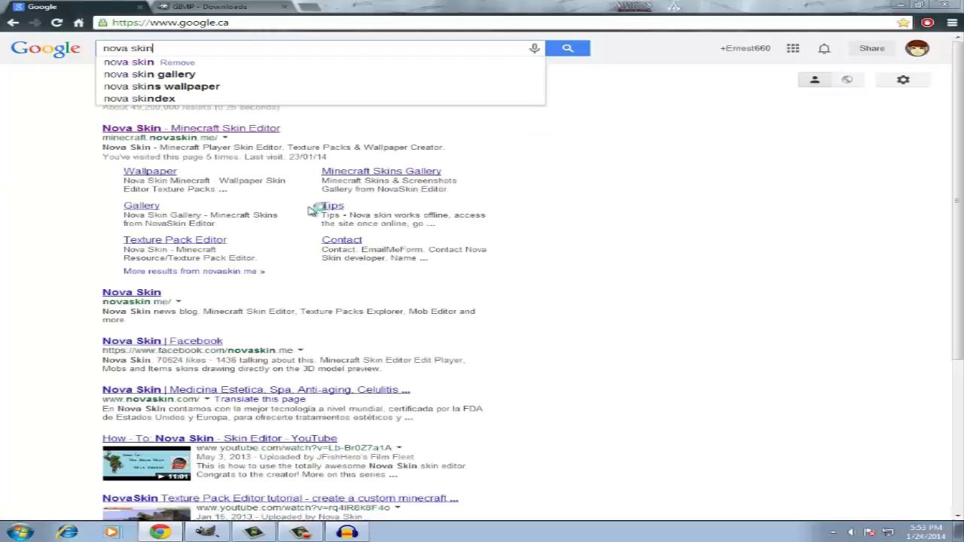
key("Return")
Visit the Nova Skin editor site, then go back to the Google homepage
left_click(181, 128)
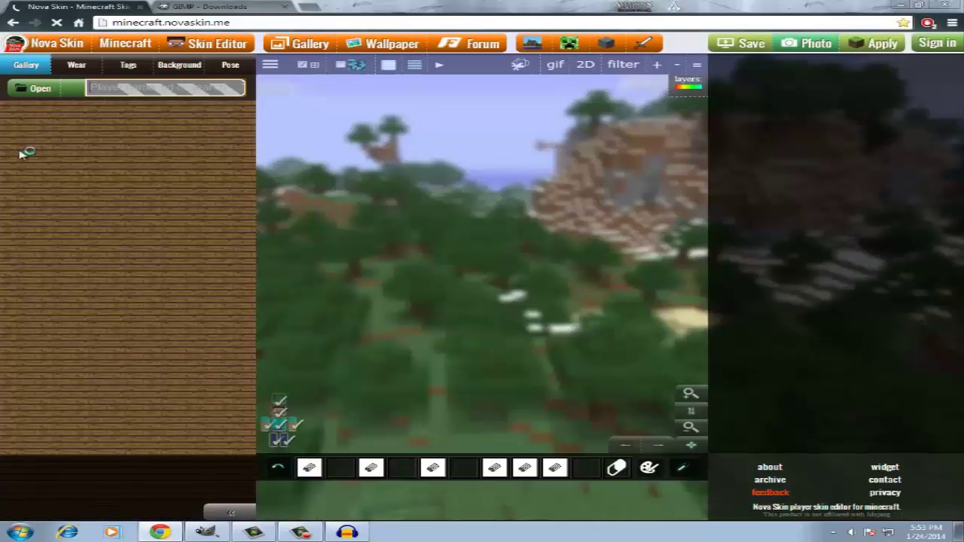
left_click(12, 23)
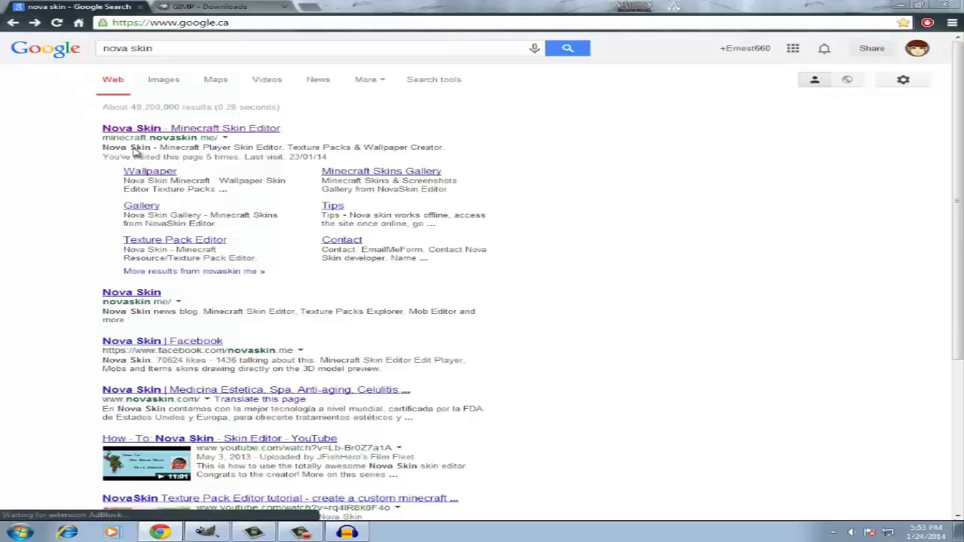
left_click(13, 22)
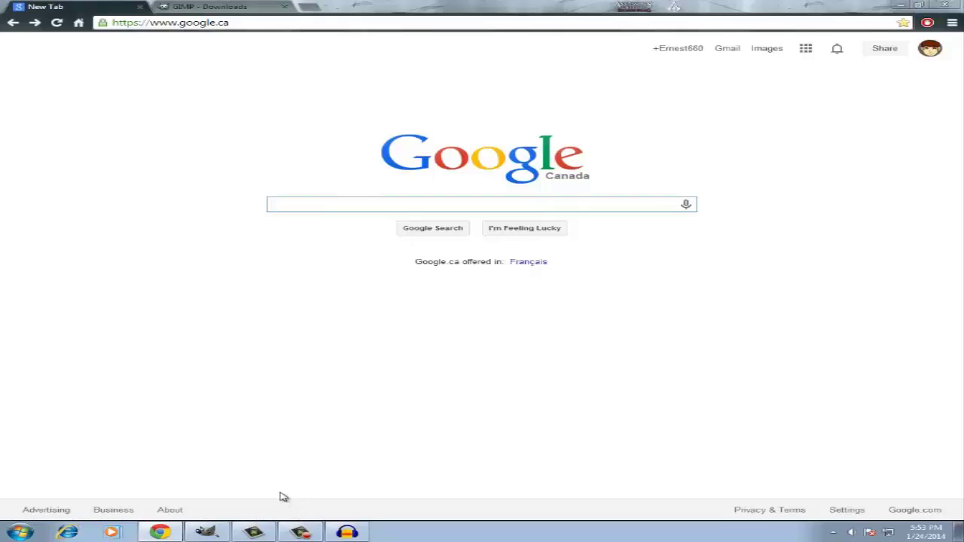
Nudge the character, try a stretched Scale resize, and undo it
left_click(205, 533)
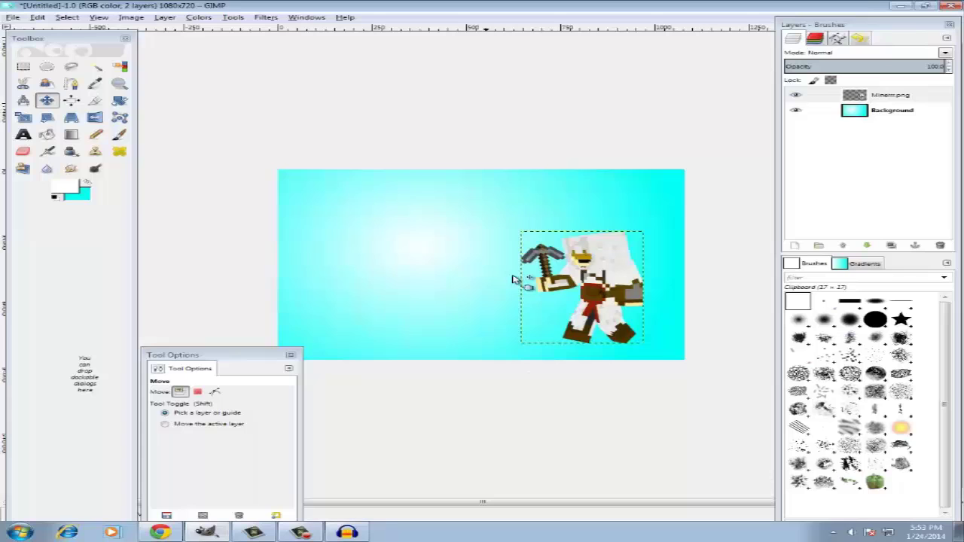
left_click_drag(595, 301, 585, 306)
left_click(28, 119)
left_click(512, 312)
key("Tab")
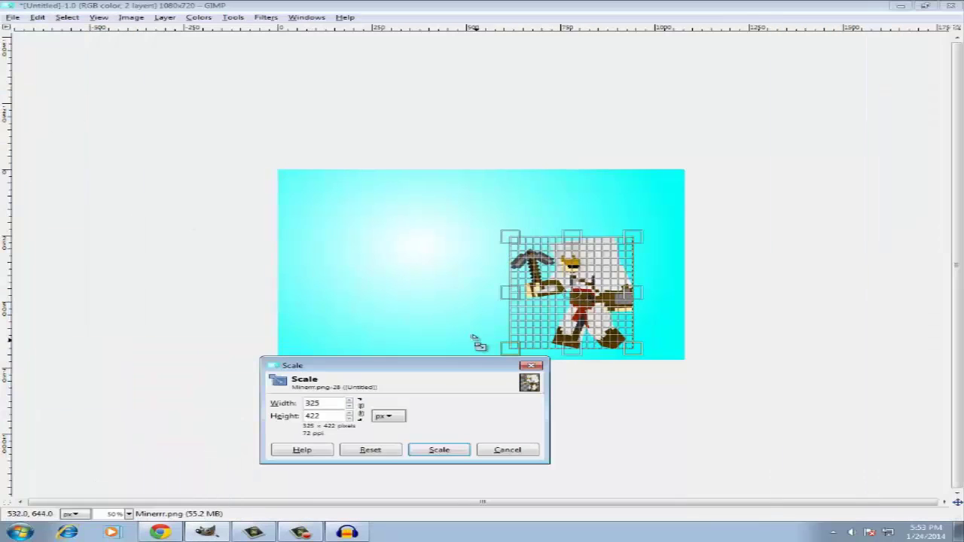
left_click(350, 401)
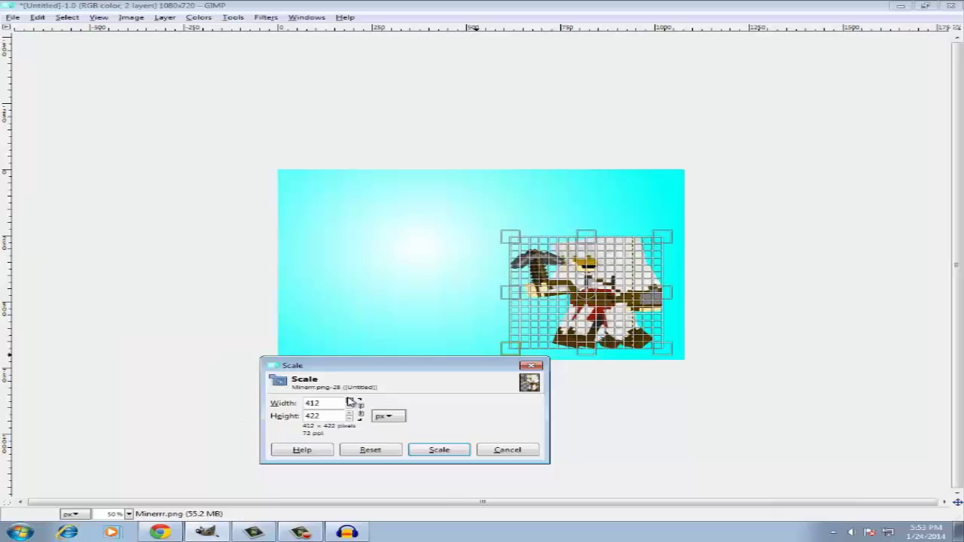
left_click(439, 450)
key("Tab")
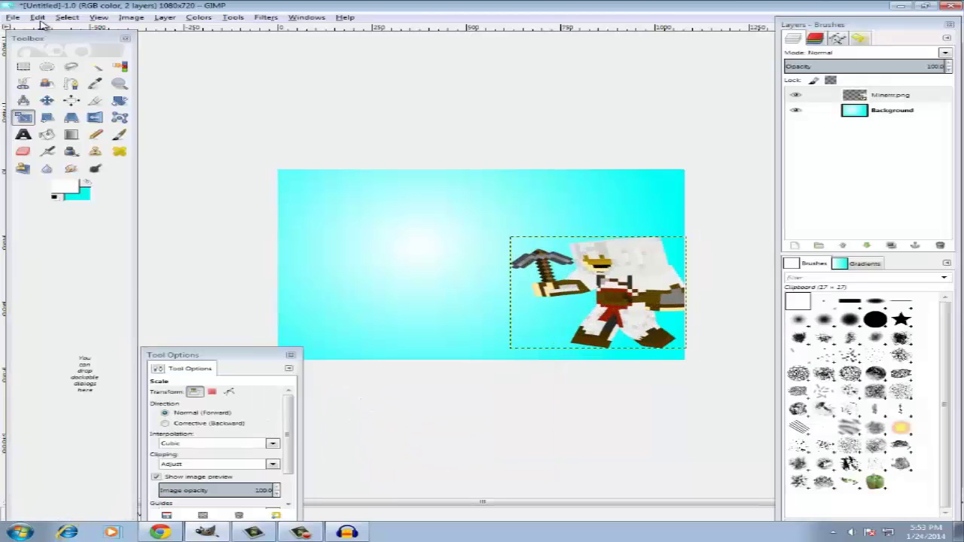
left_click(37, 18)
left_click(49, 28)
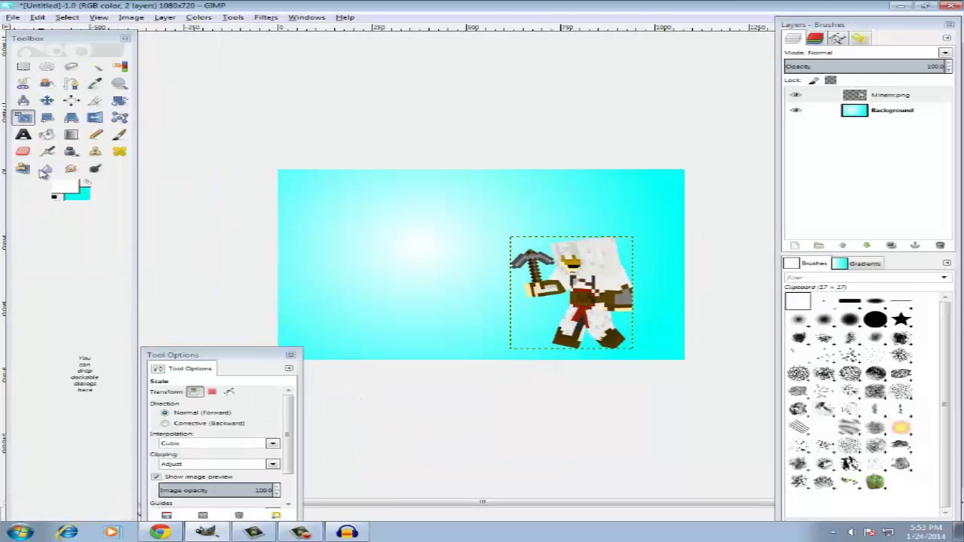
Scale the Minerrr layer proportionally to 557×725 with the chain linked
key("Tab")
left_click(571, 317)
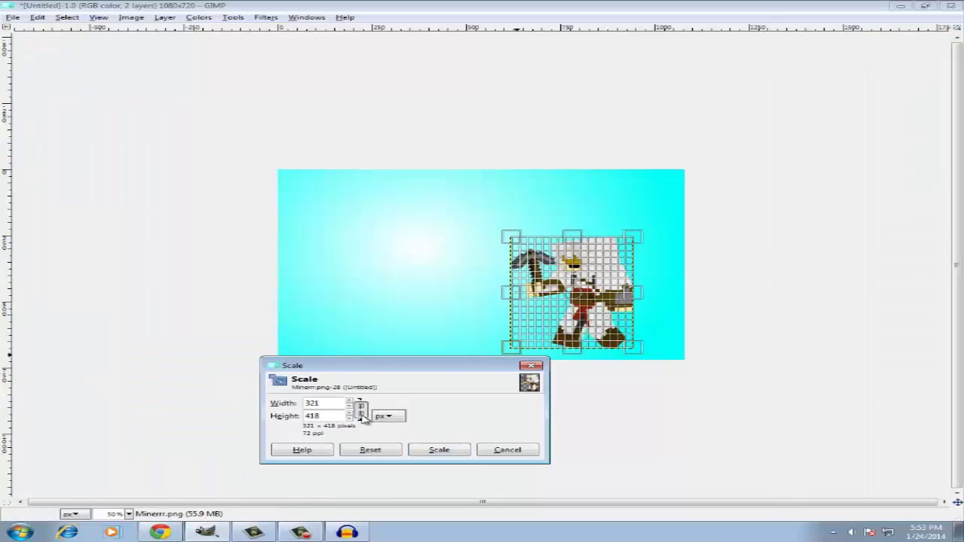
left_click(349, 401)
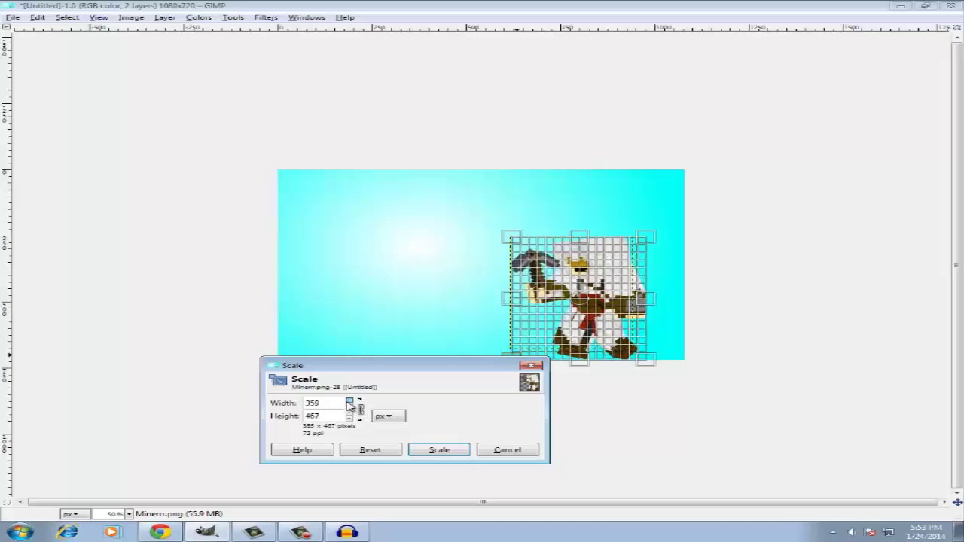
left_click(439, 449)
key("Tab")
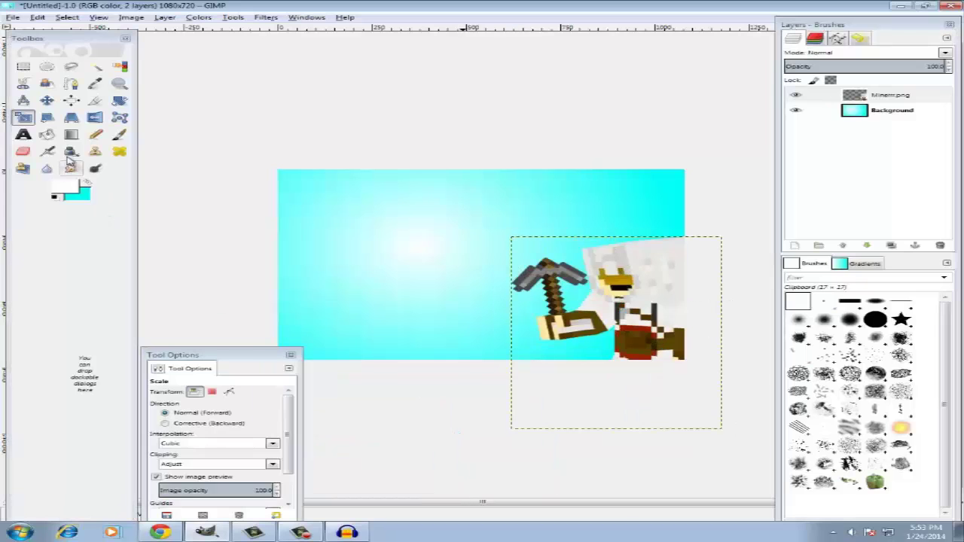
Move the enlarged character into the lower-right corner and select the Background layer
key("m")
left_click_drag(635, 339, 635, 365)
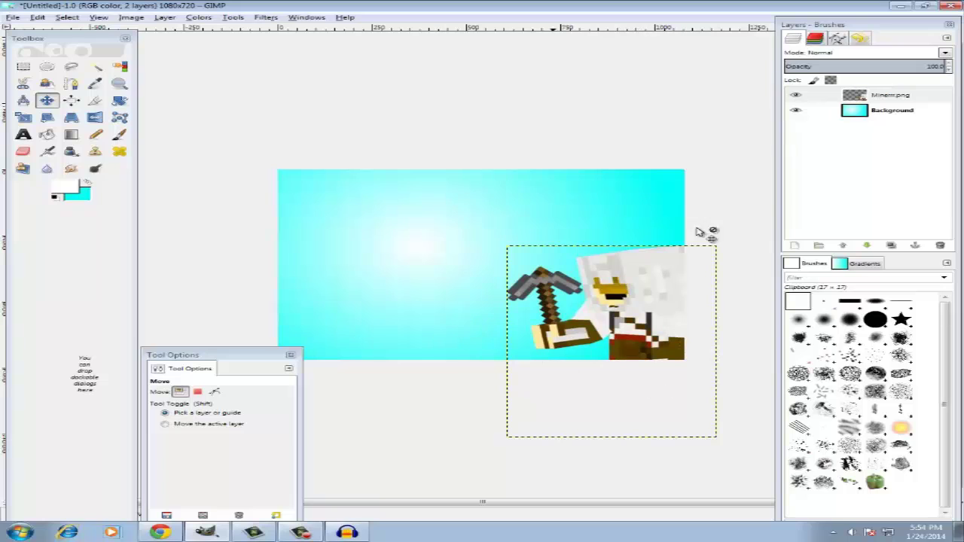
left_click(871, 123)
left_click(873, 113)
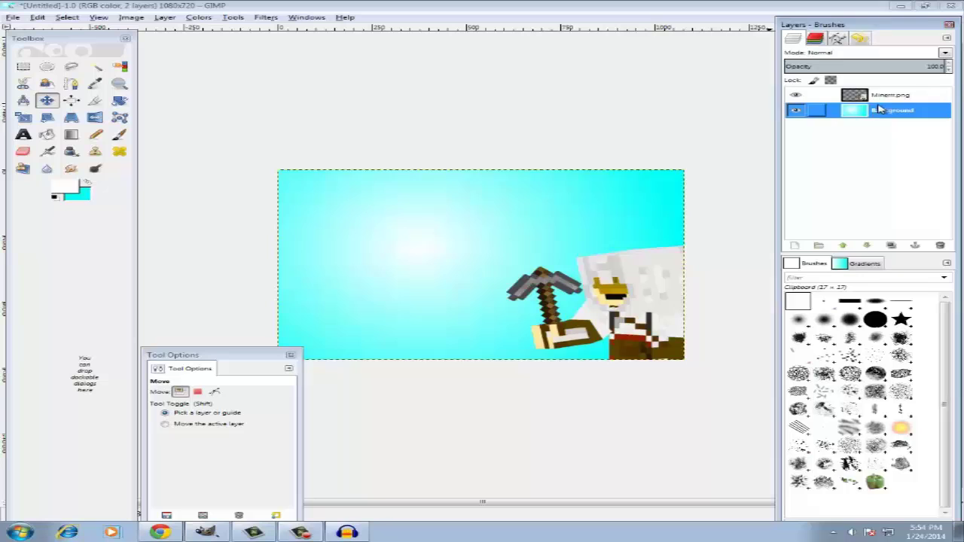
Shrink the Minerrr character to about 333 × 413 px and place it right of centre
left_click(821, 96)
left_click_drag(623, 358, 575, 290)
left_click(22, 119)
key("Tab")
left_click(569, 289)
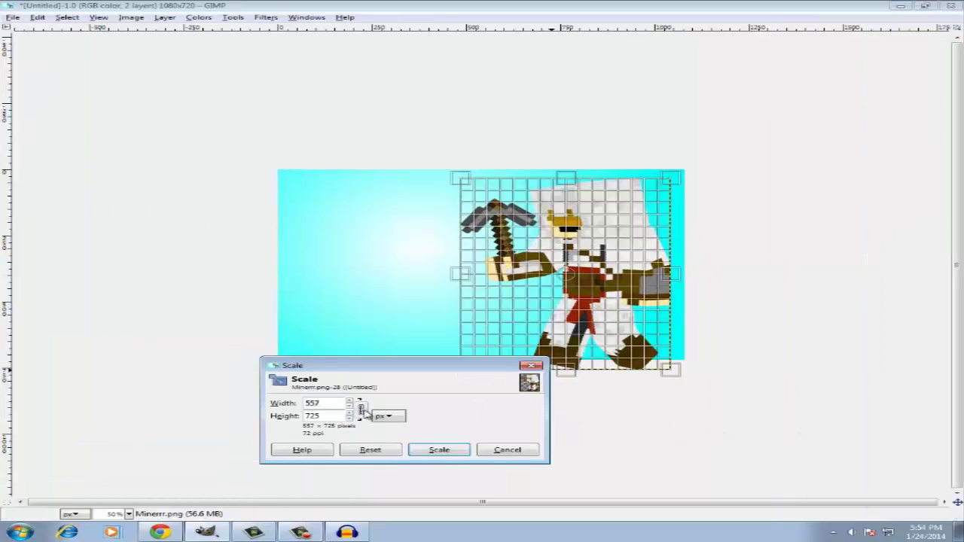
key("Tab")
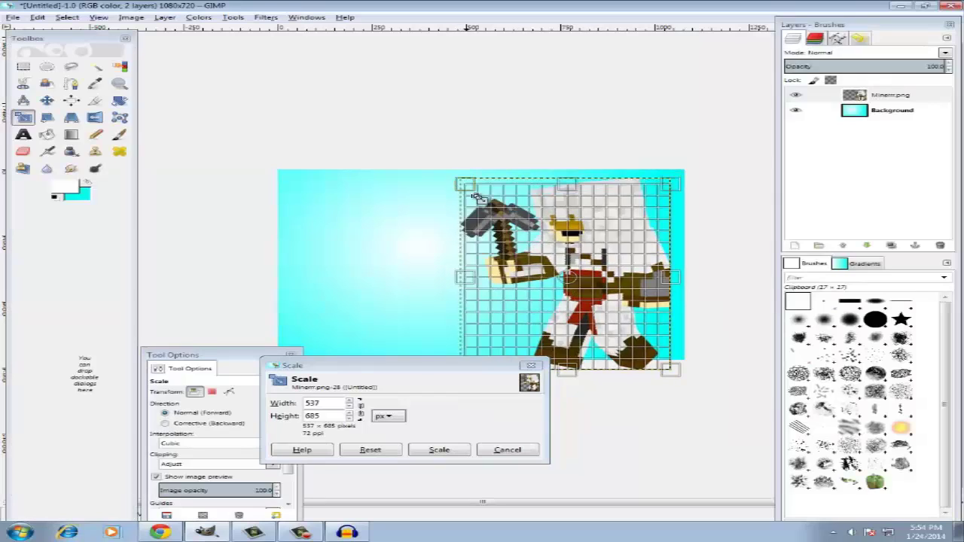
left_click_drag(461, 179, 548, 264)
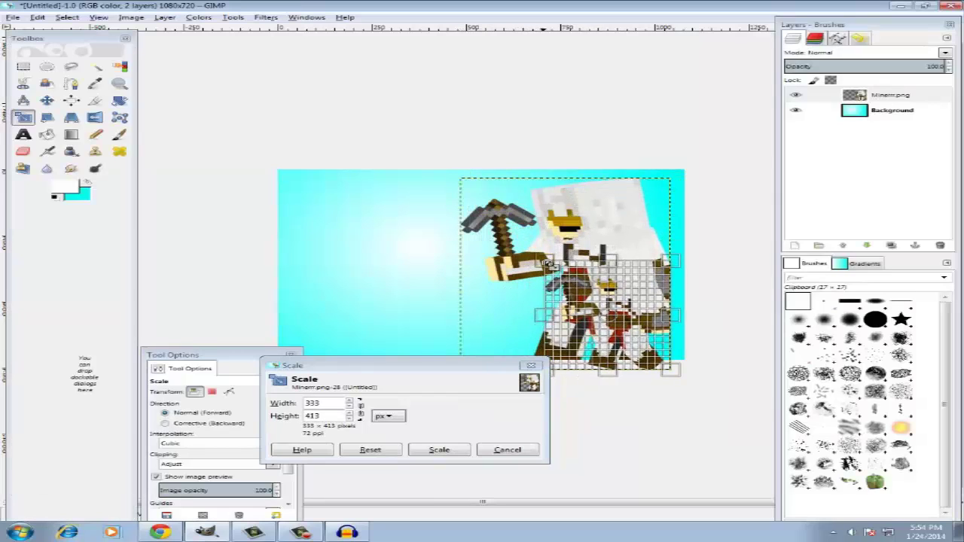
left_click(439, 450)
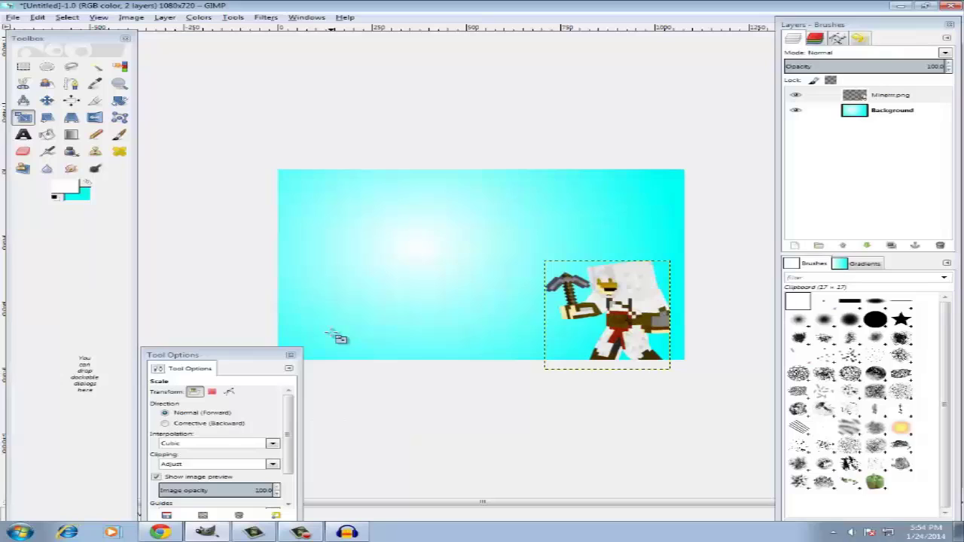
left_click(46, 100)
left_click_drag(601, 290, 566, 247)
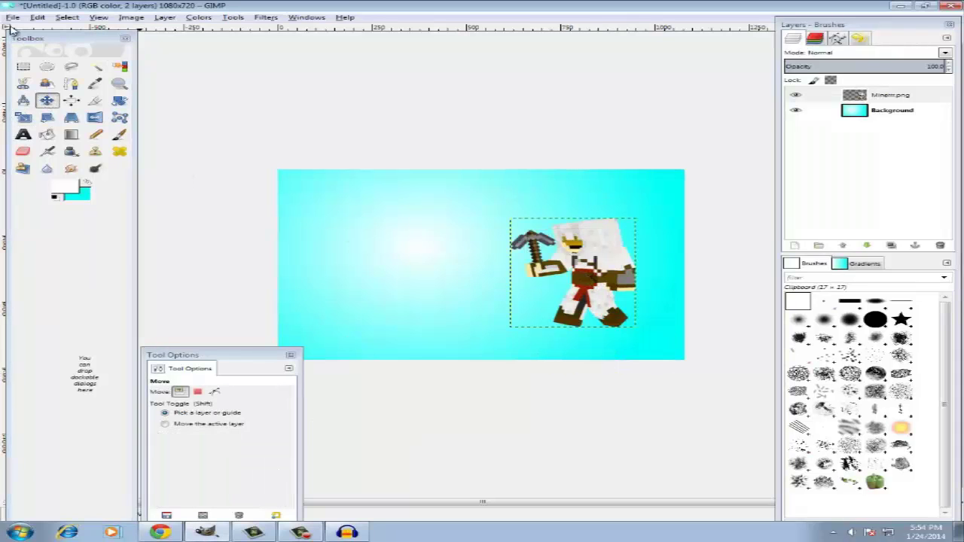
Open clean minecraft.png from Desktop > SpeedArt as a layer and move it to the top centre
left_click(13, 17)
left_click(57, 63)
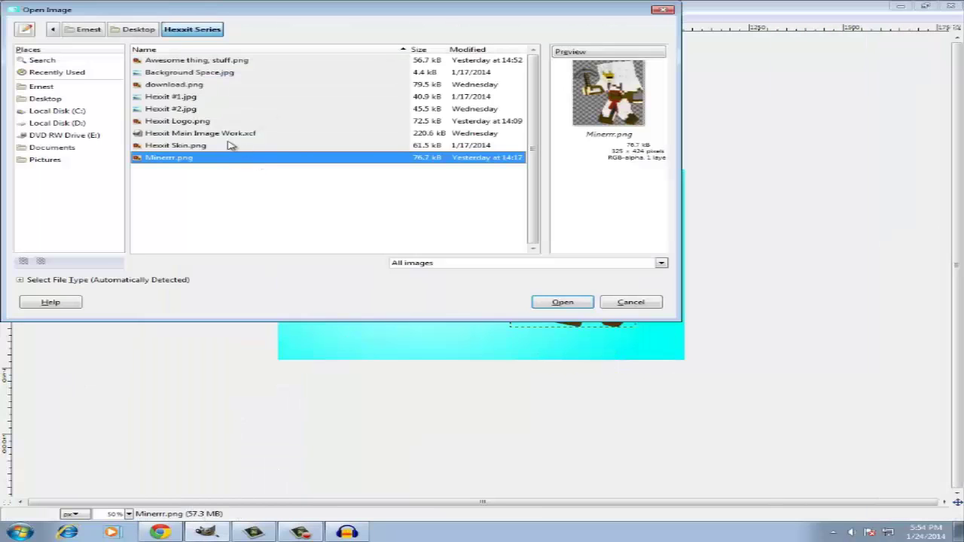
left_click(53, 101)
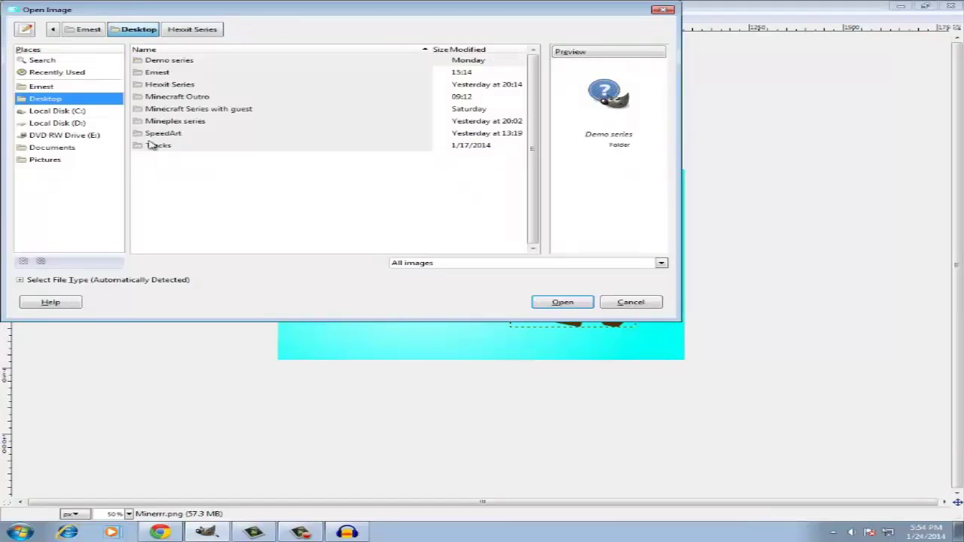
left_click(164, 136)
double_click(164, 138)
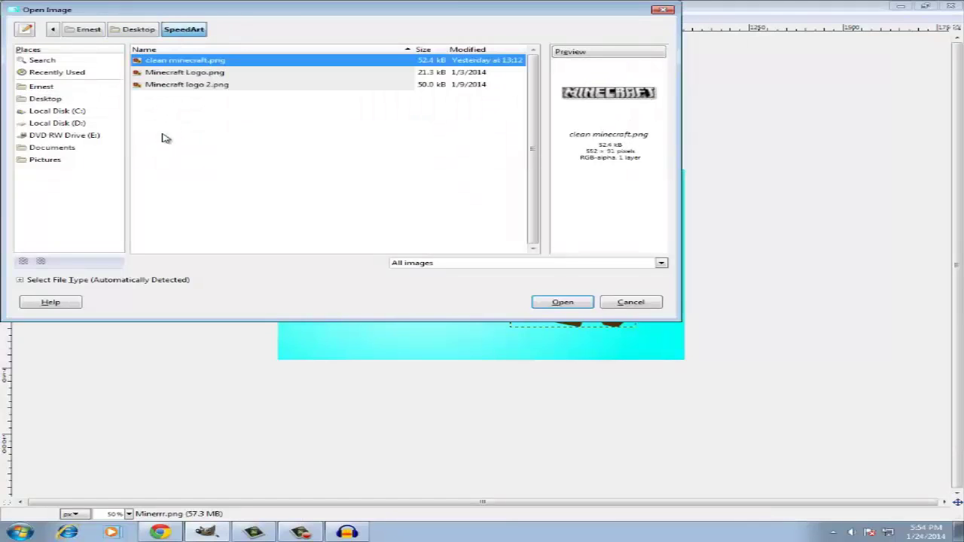
left_click(544, 302)
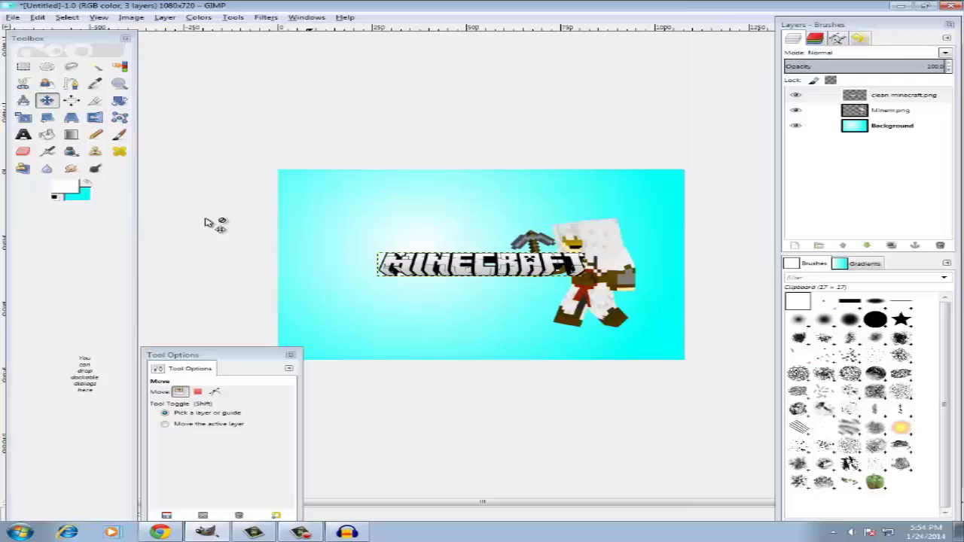
left_click_drag(531, 279, 527, 205)
Enlarge the MINECRAFT logo proportionally by raising its width in the Scale tool
left_click(23, 118)
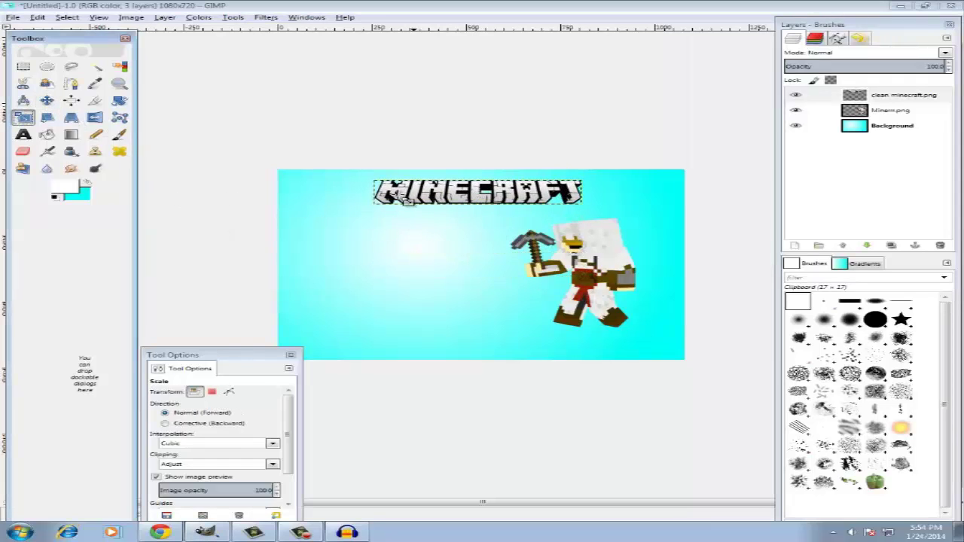
key("Tab")
left_click(407, 198)
left_click(350, 399)
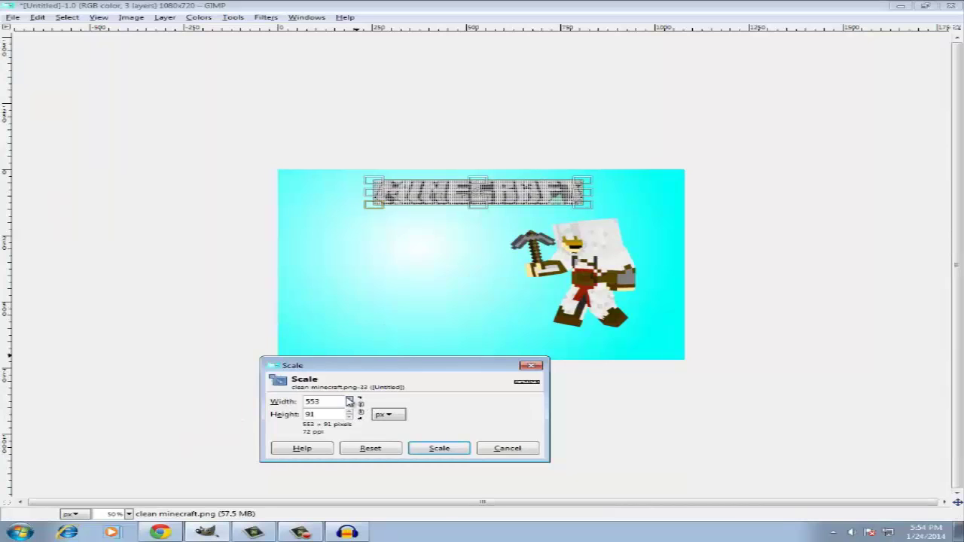
left_click_drag(350, 401, 351, 402)
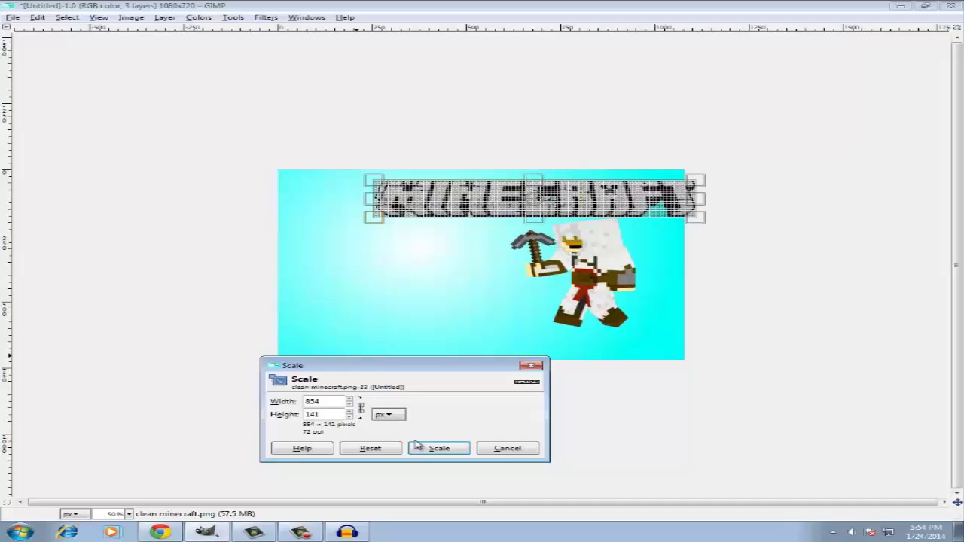
left_click(439, 448)
key("Tab")
Centre the logo along the top and nudge the character slightly lower and right
key("m")
left_click_drag(452, 211, 395, 211)
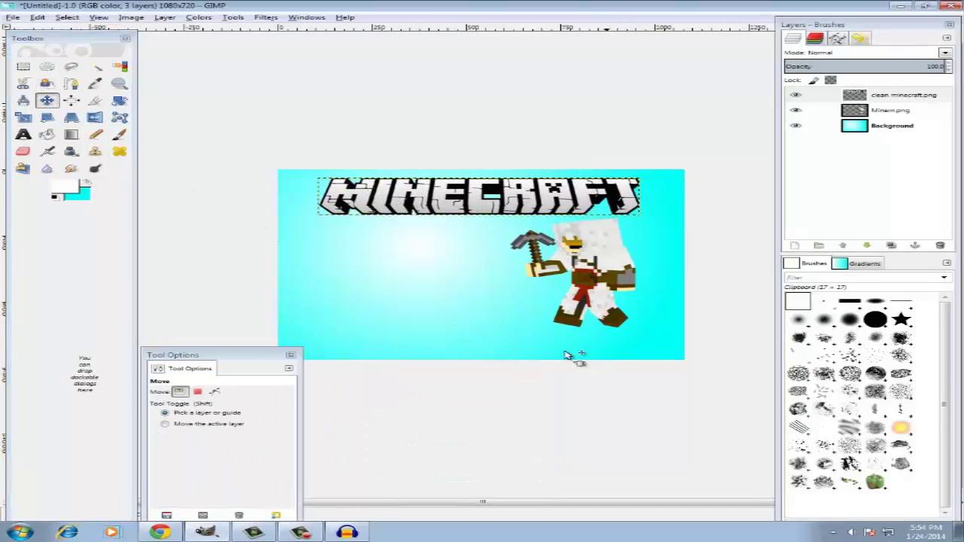
mouse_move(435, 202)
left_mouse_down()
mouse_move(435, 193)
mouse_move(444, 200)
left_mouse_up()
left_click_drag(580, 270, 585, 290)
left_click(500, 209)
left_click_drag(501, 208, 502, 208)
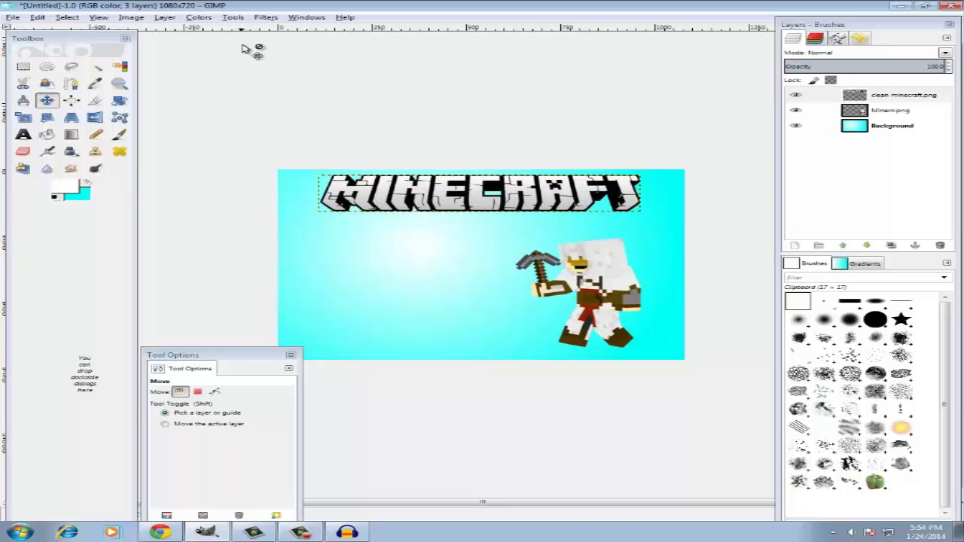
left_click_drag(432, 202, 434, 207)
Give the MINECRAFT logo a black drop shadow: offset 5, 5, blur 15, opacity 60
left_click(266, 18)
mouse_move(198, 17)
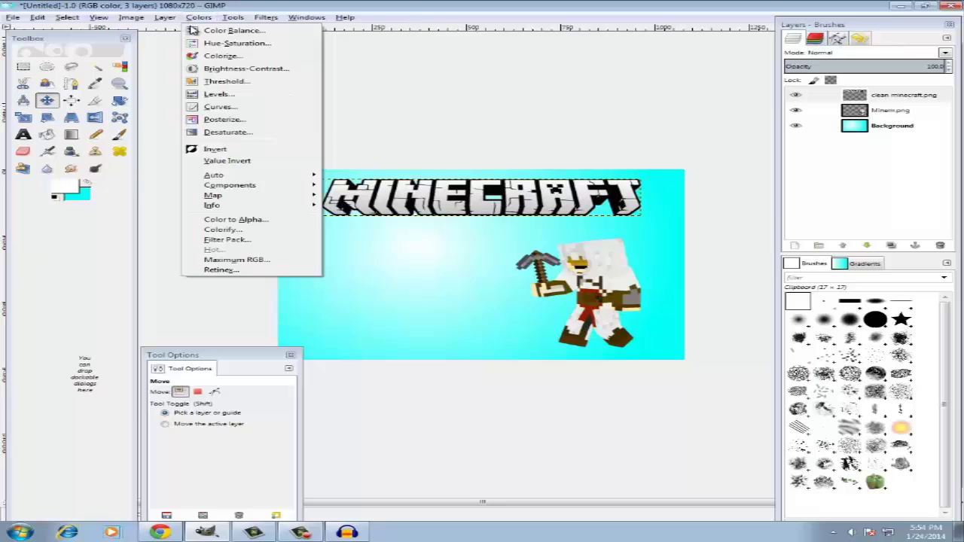
mouse_move(266, 19)
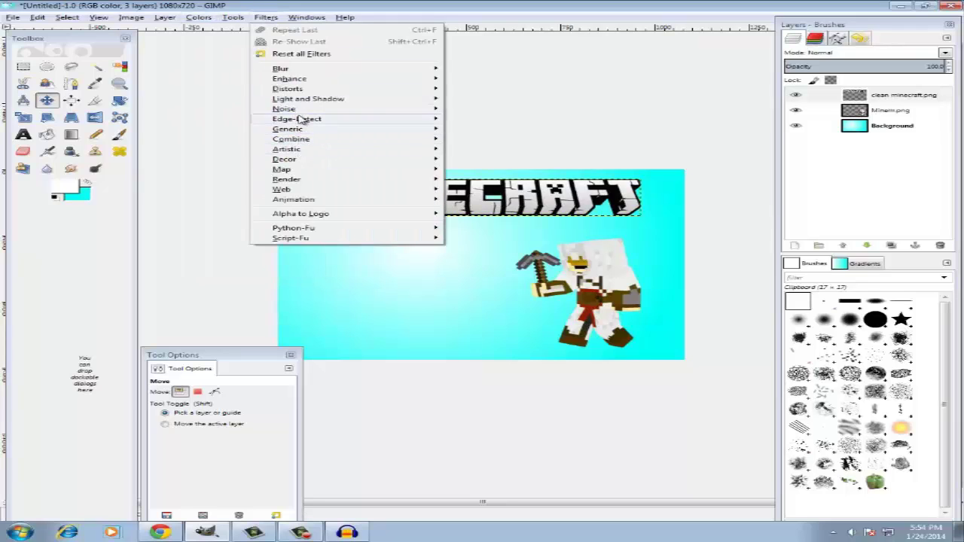
mouse_move(301, 103)
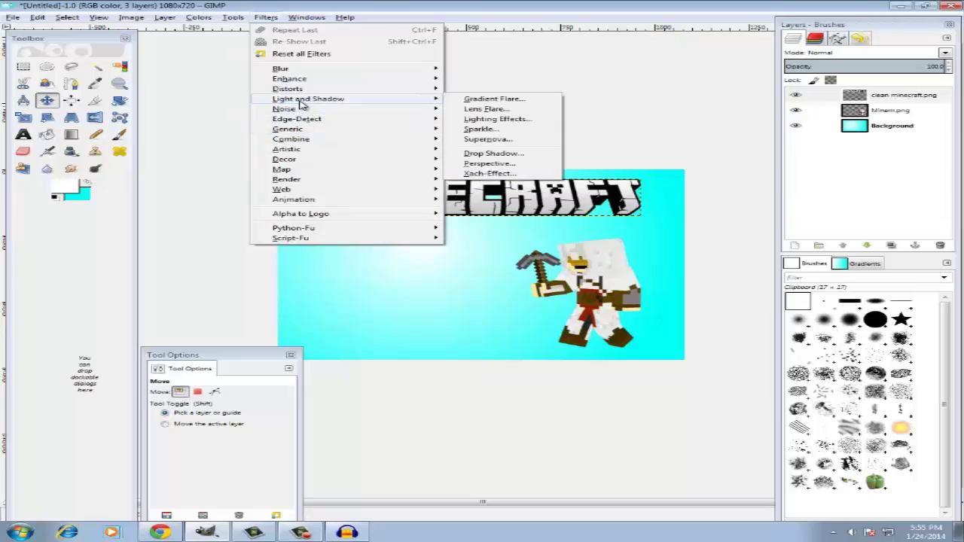
left_click(497, 154)
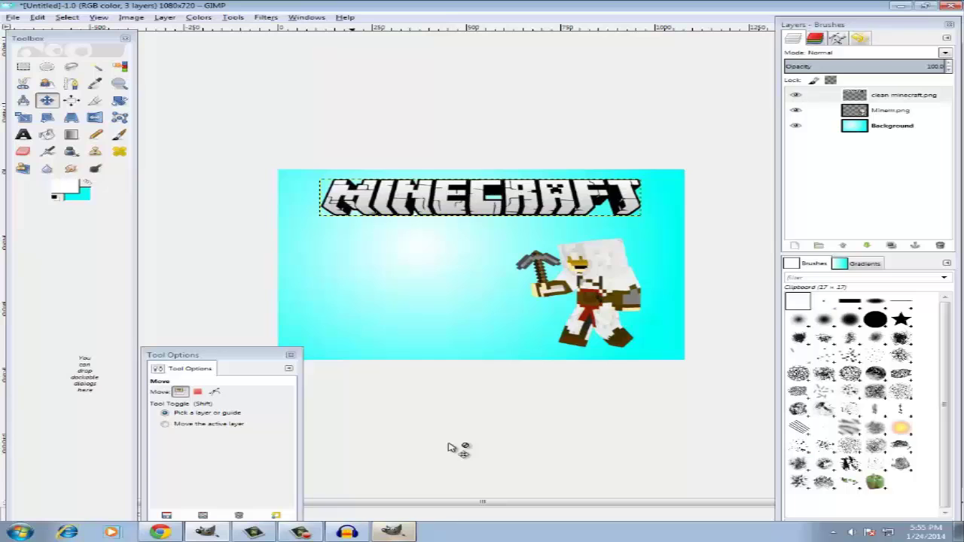
left_click(403, 535)
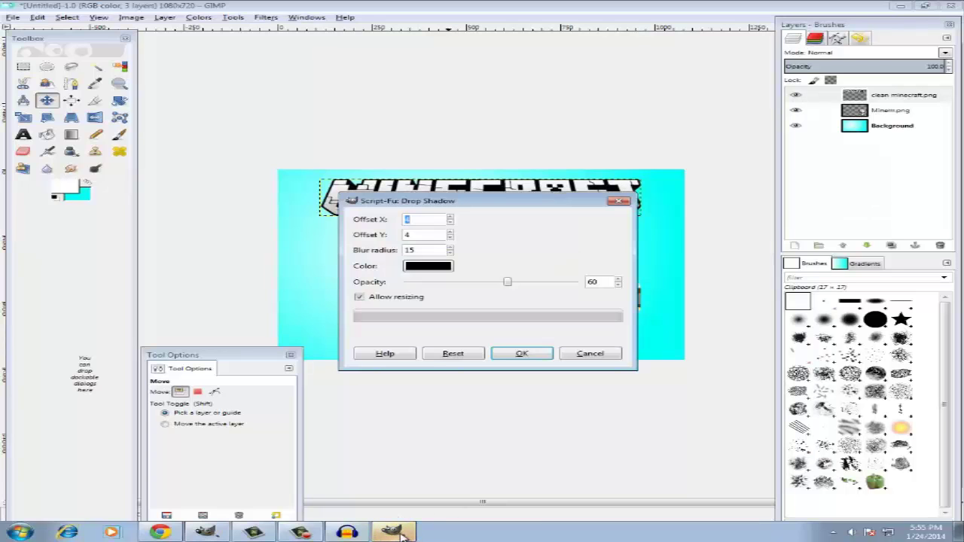
left_click_drag(407, 201, 409, 205)
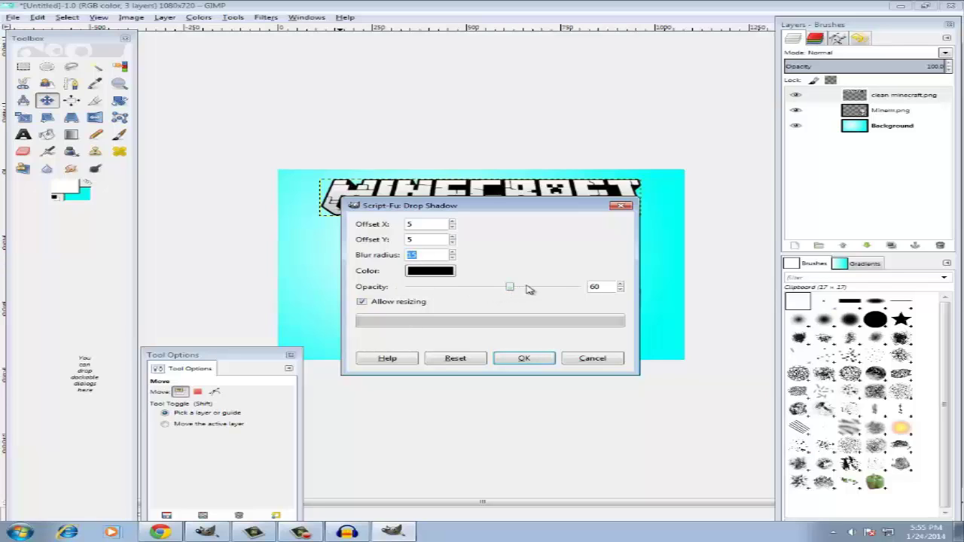
left_click(413, 273)
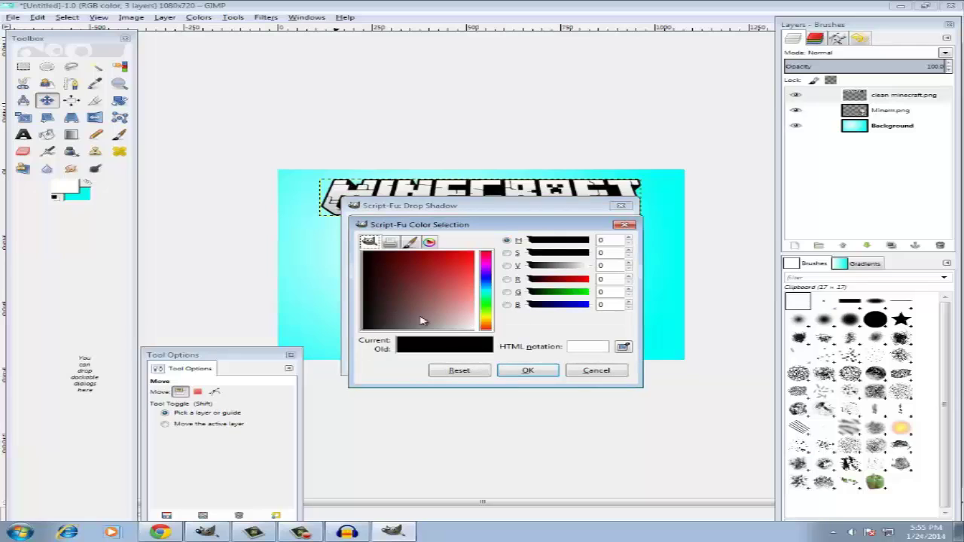
left_click(578, 374)
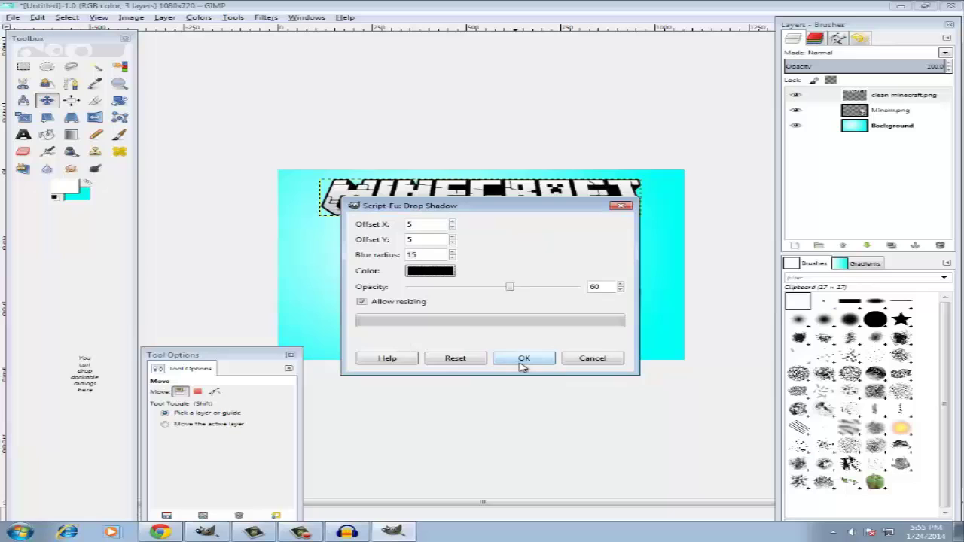
left_click(523, 365)
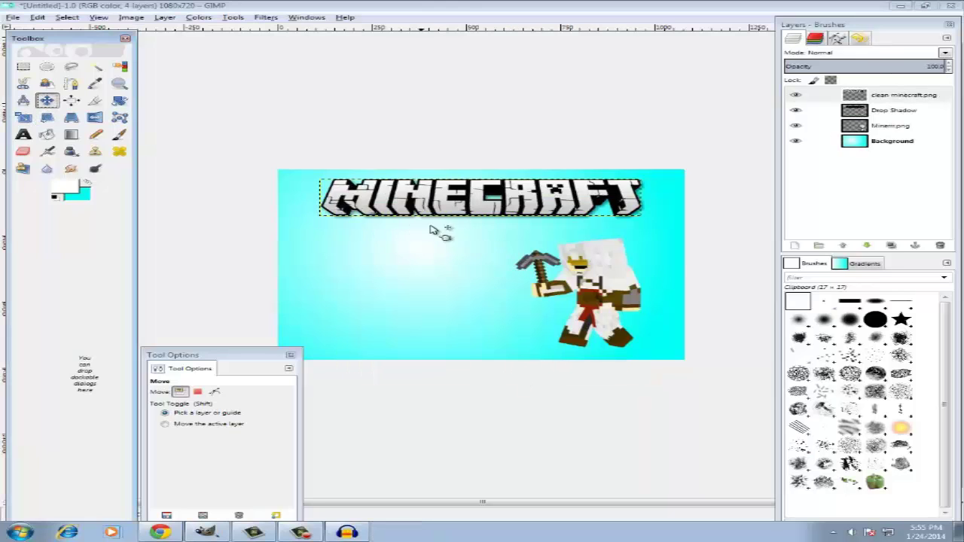
Shift the logo slightly right, then undo and redo the move from the Edit menu
left_click_drag(428, 210, 456, 211)
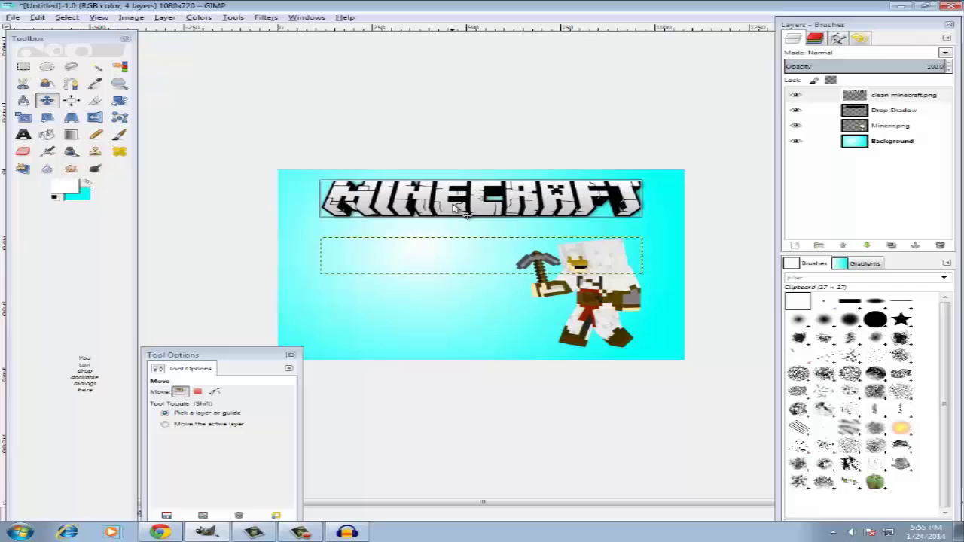
left_click_drag(454, 205, 458, 206)
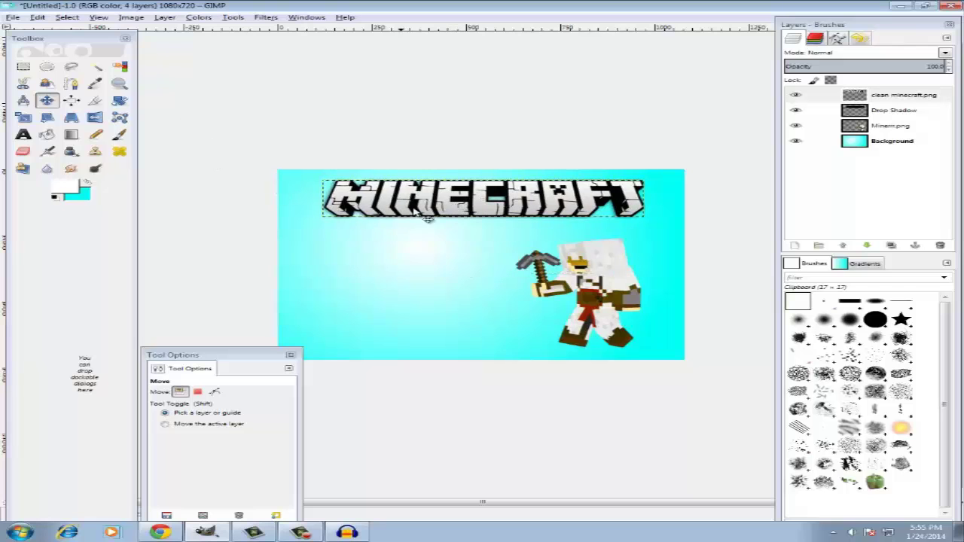
double_click(31, 9)
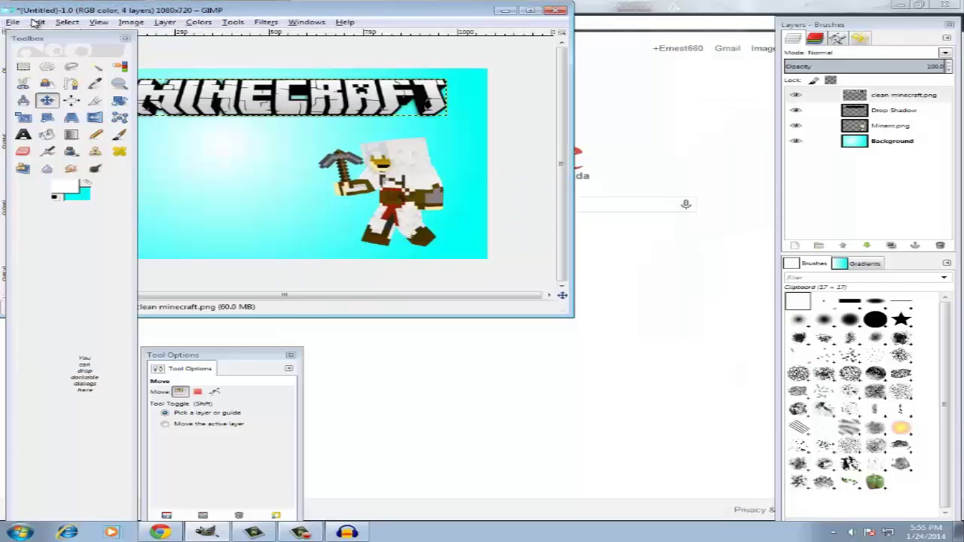
left_click(529, 10)
left_click(37, 16)
left_click(44, 29)
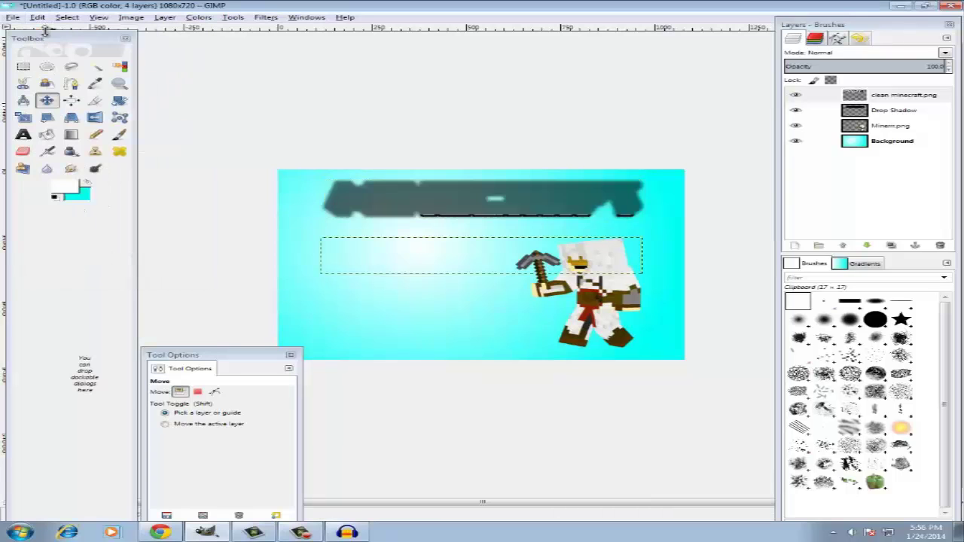
left_click(37, 16)
left_click(47, 38)
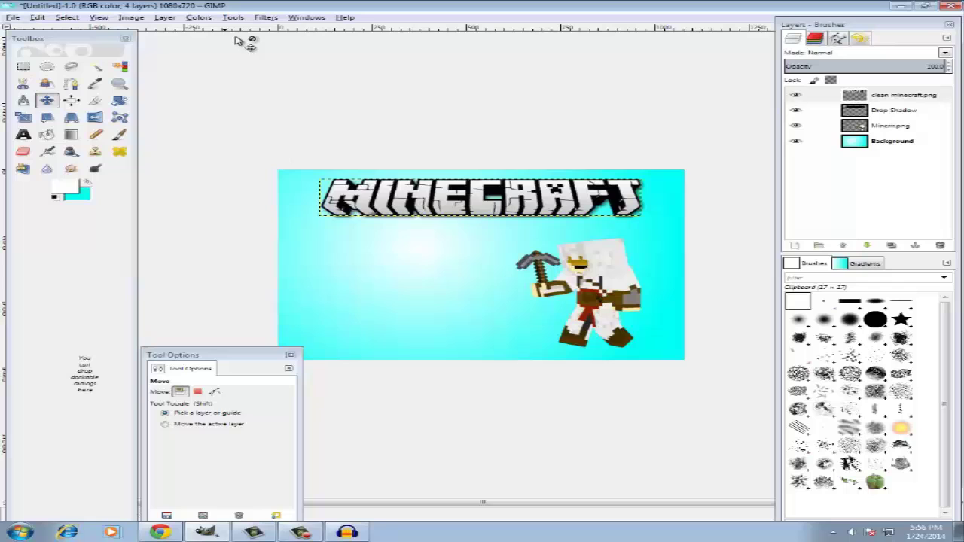
Apply a second, softer drop shadow (blur radius 25) to the MINECRAFT logo
left_click(265, 17)
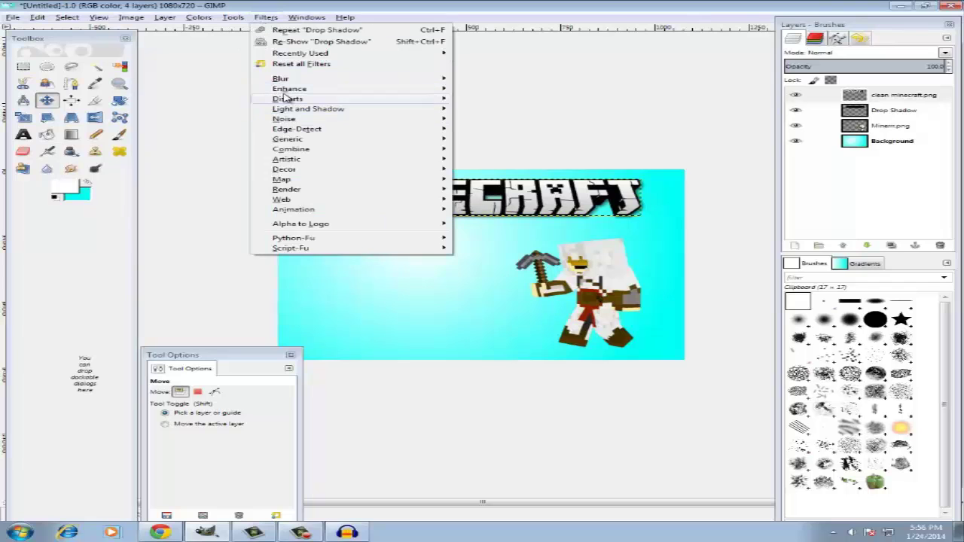
mouse_move(294, 110)
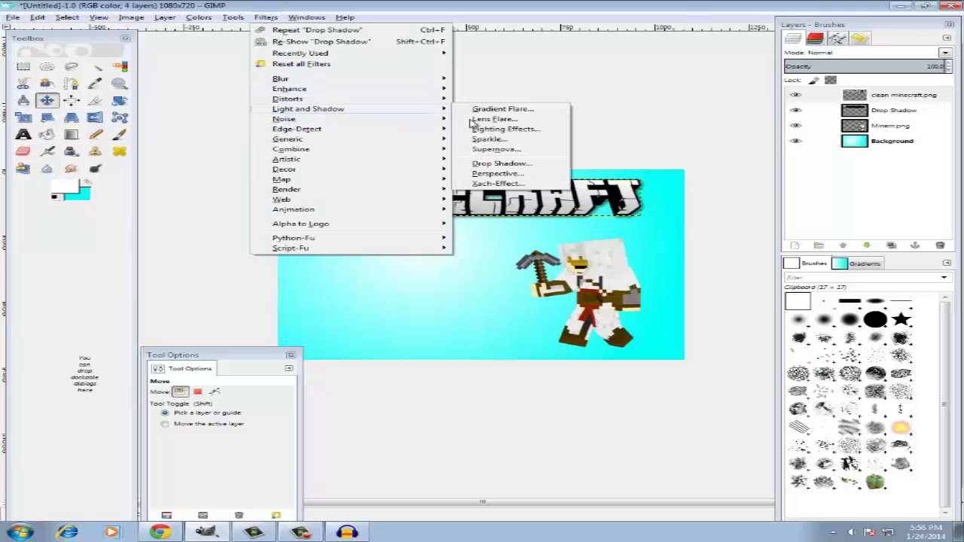
left_click(498, 164)
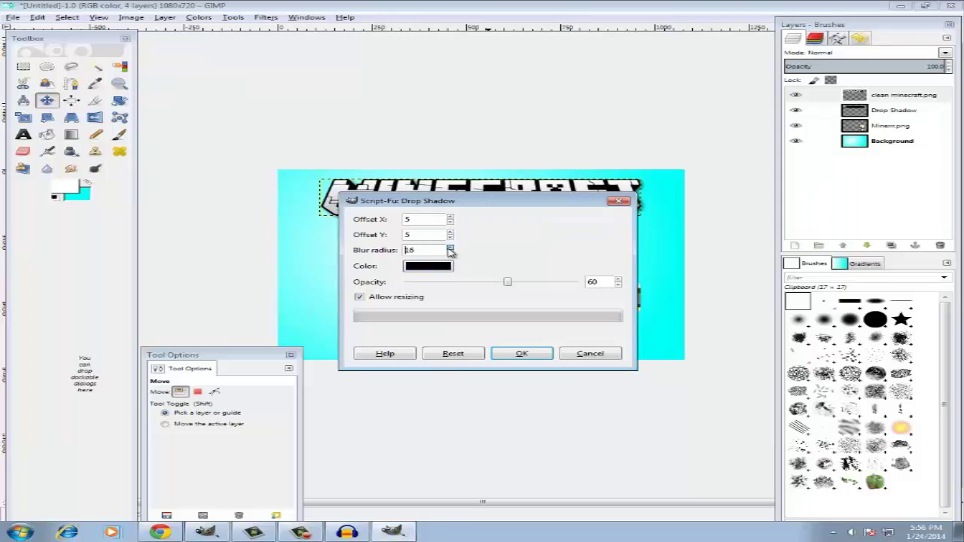
left_click(498, 352)
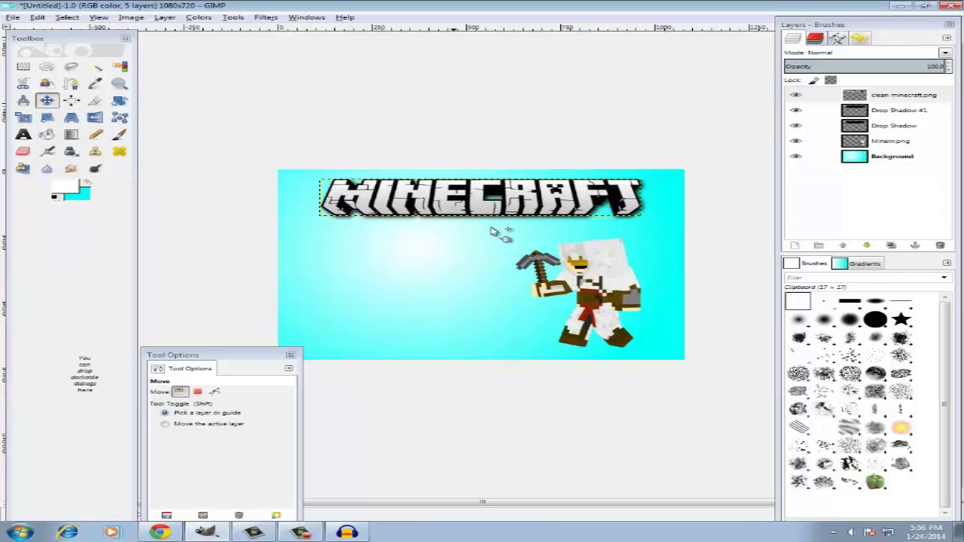
Give the Minerrr.png character a black drop shadow with blur 25 and opacity 80
left_click(864, 146)
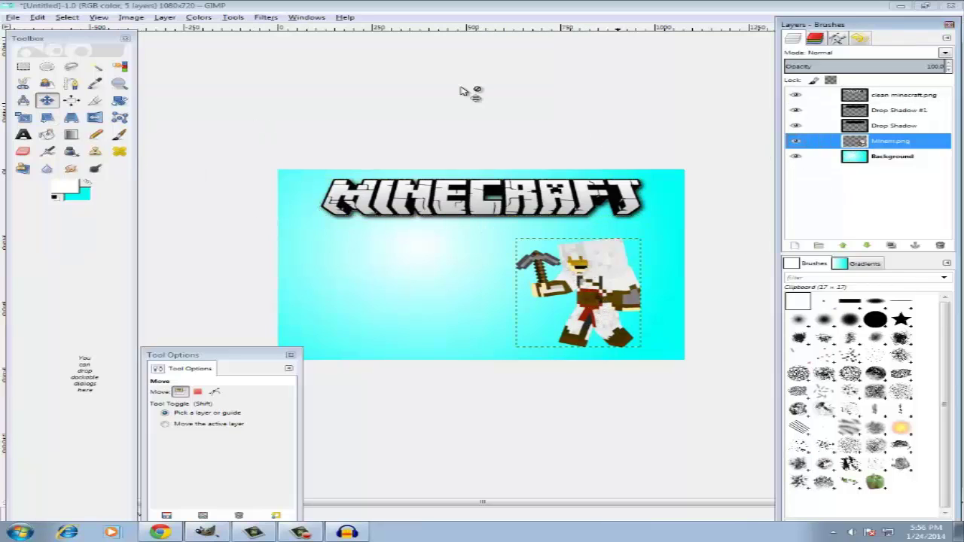
left_click(266, 16)
mouse_move(309, 109)
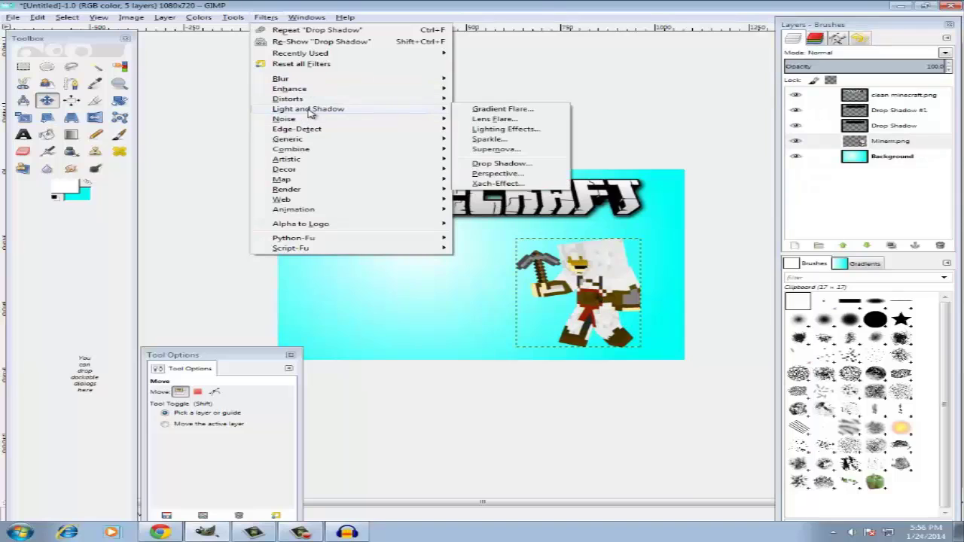
left_click(528, 164)
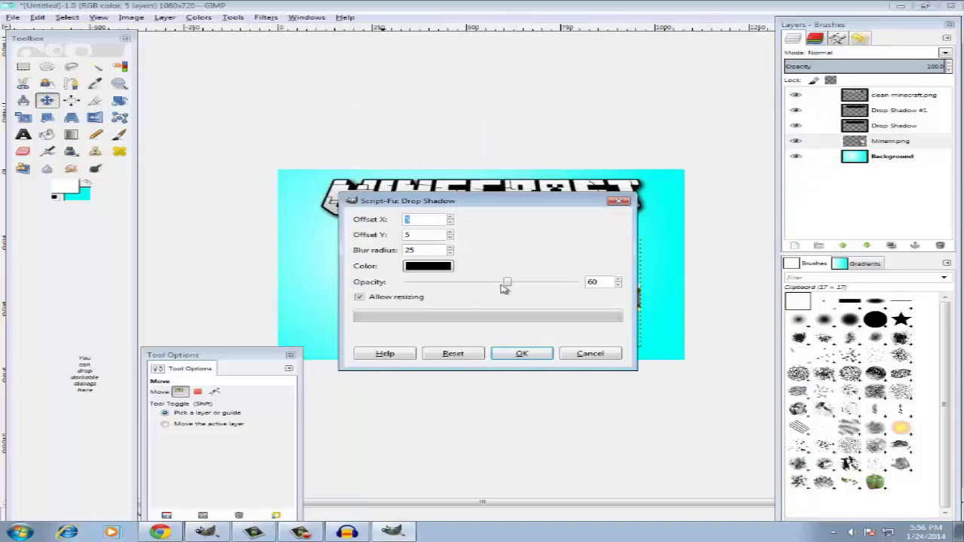
left_click_drag(511, 287, 518, 287)
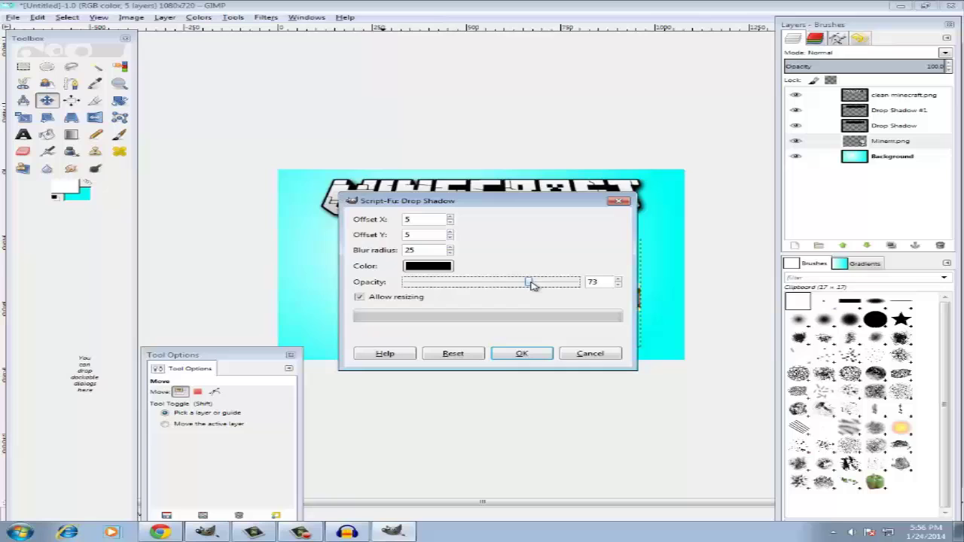
left_click(540, 351)
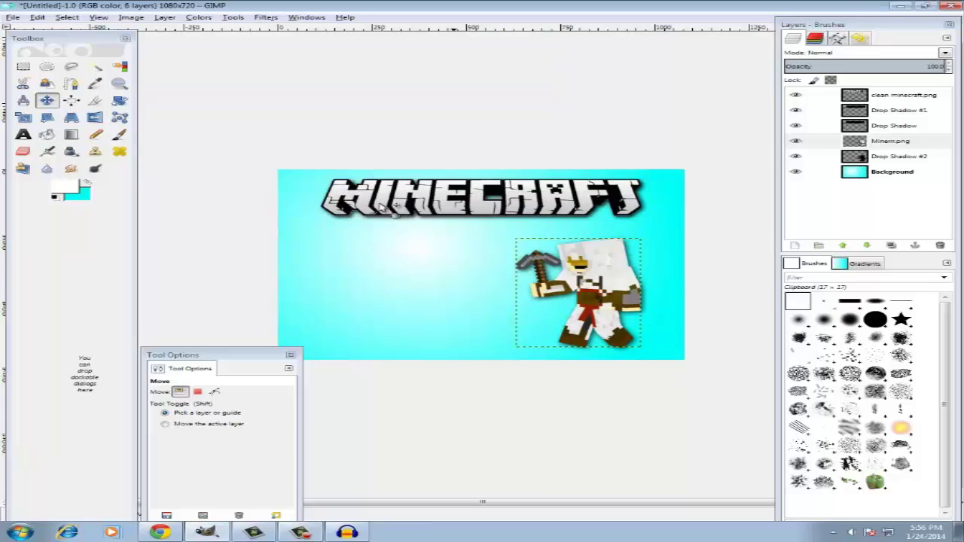
Draw a text box under the logo and type EXAMPLE in the Adventure font at size 100
left_click(25, 133)
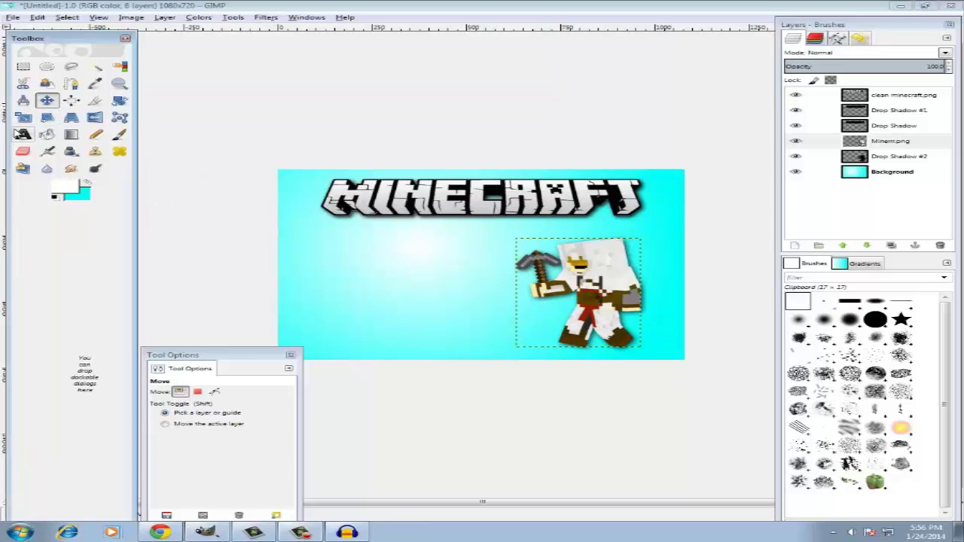
left_click(389, 241)
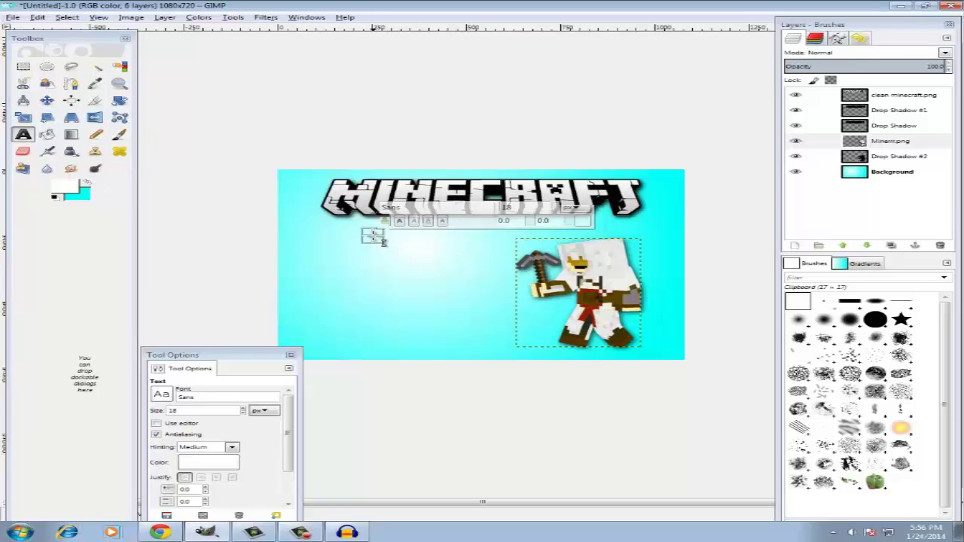
left_click_drag(372, 236, 639, 298)
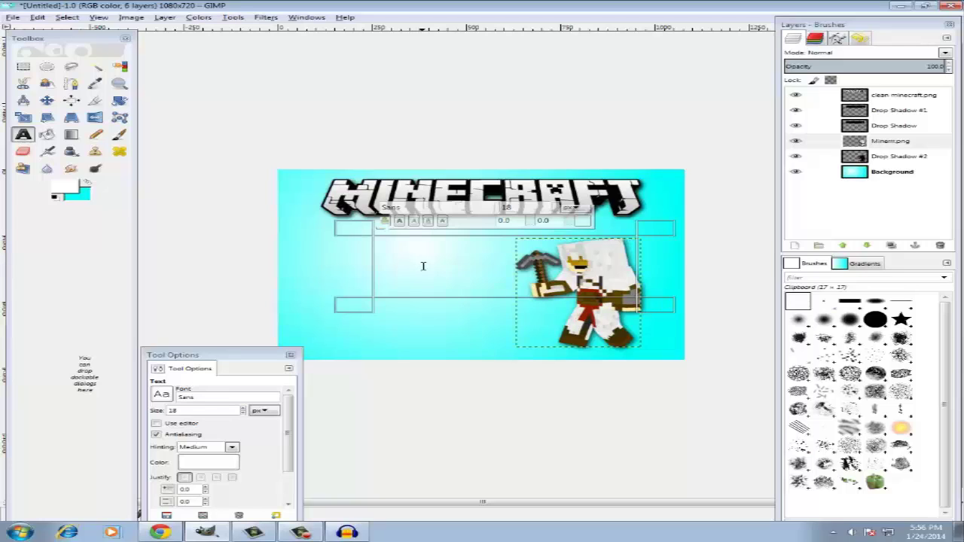
type("Example")
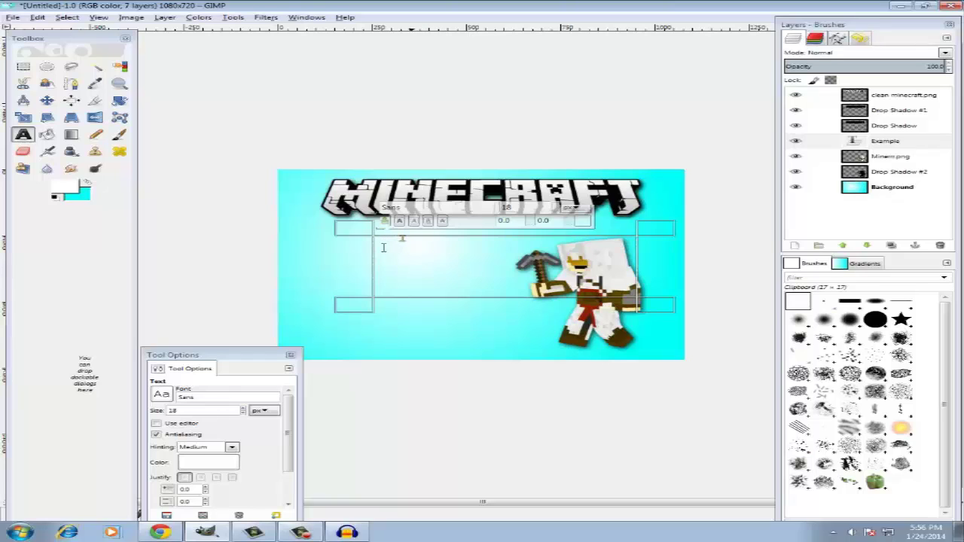
left_click_drag(383, 247, 364, 254)
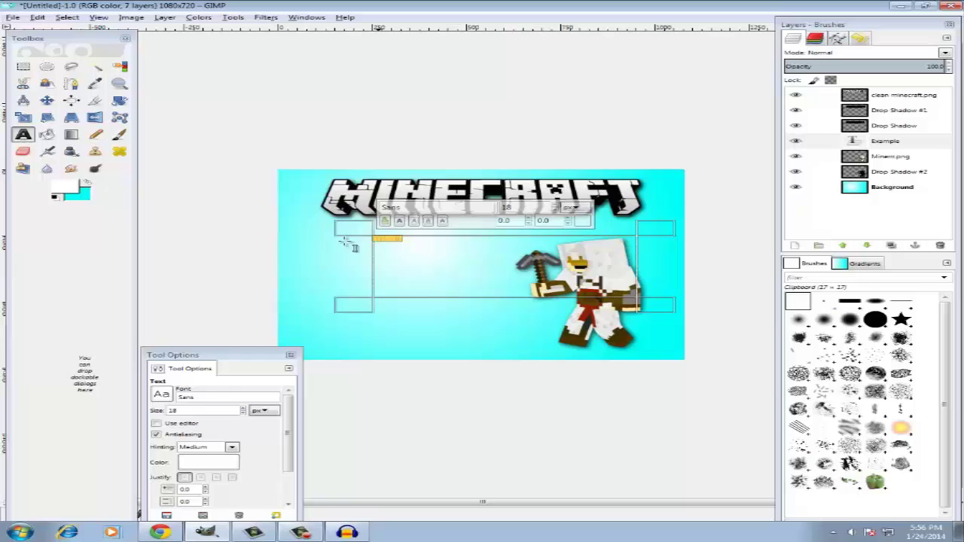
left_click_drag(555, 206, 555, 206)
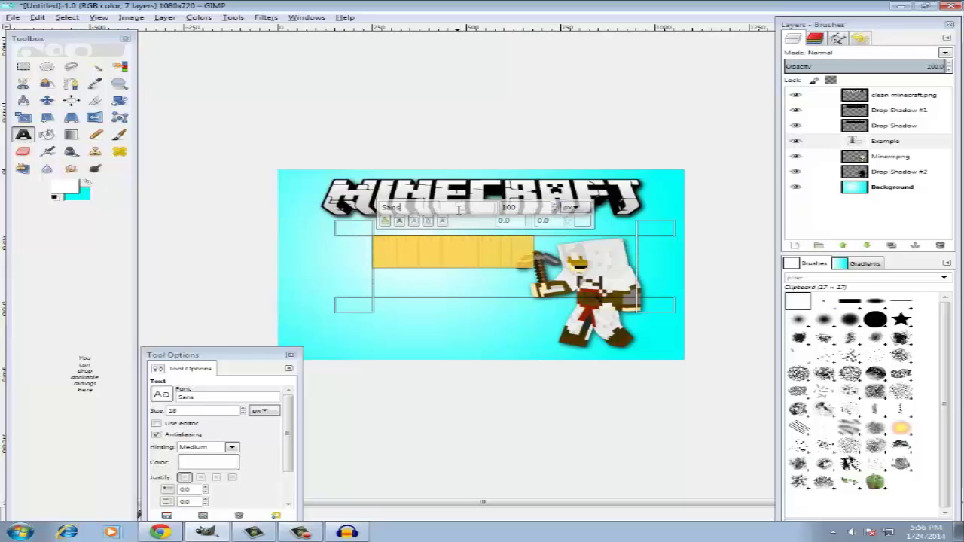
type("Adventure")
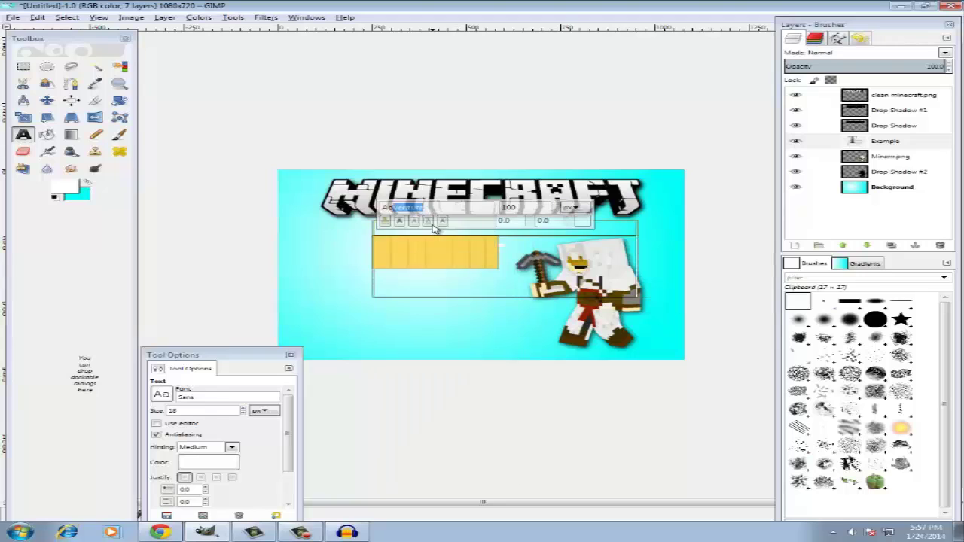
Colour the EXAMPLE text bright yellow in the text colour chooser
left_click(582, 220)
left_click(196, 171)
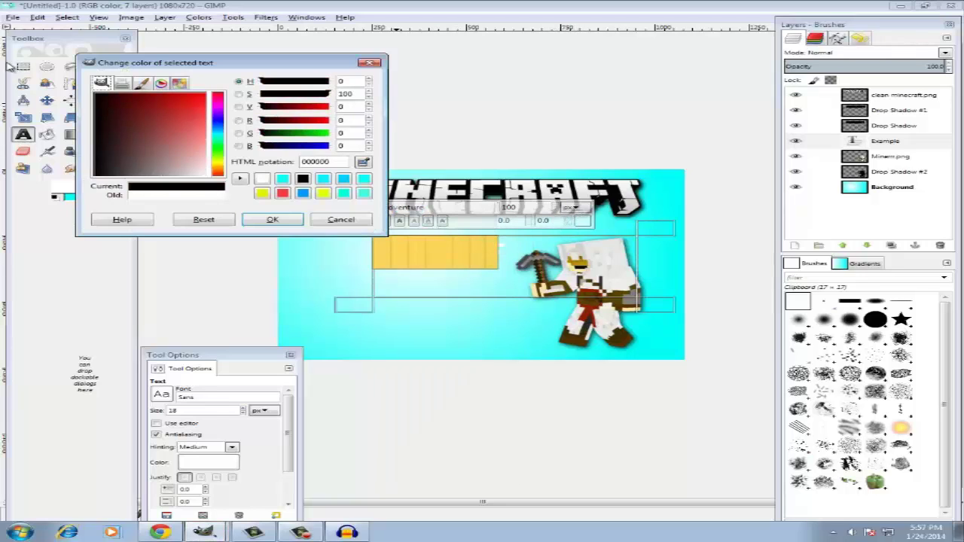
left_click(289, 224)
left_click(507, 282)
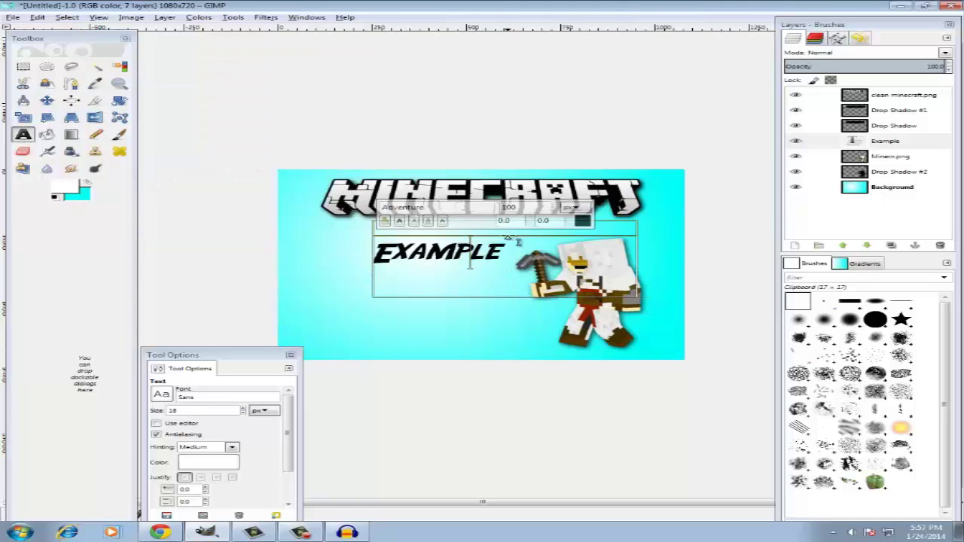
left_click_drag(501, 256, 321, 257)
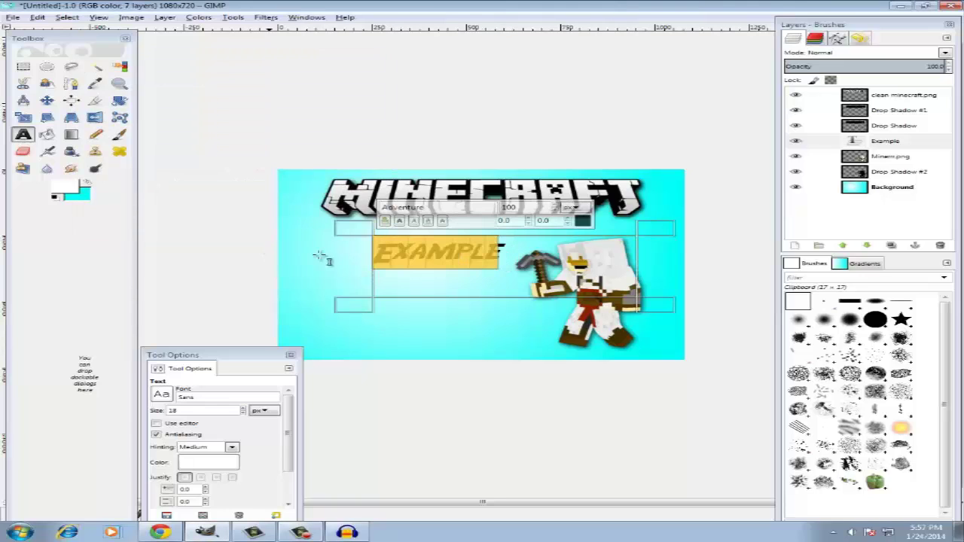
left_click(518, 256)
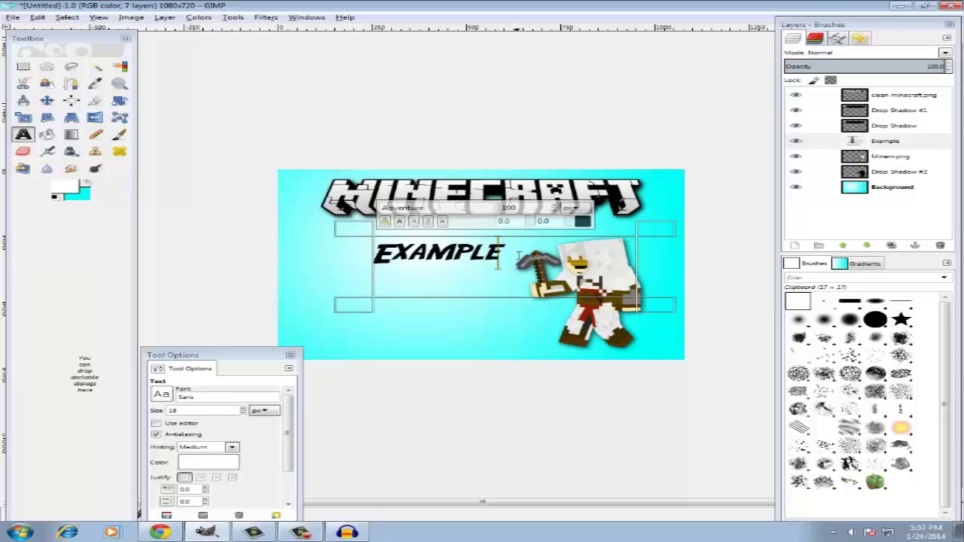
double_click(518, 256)
left_click(584, 222)
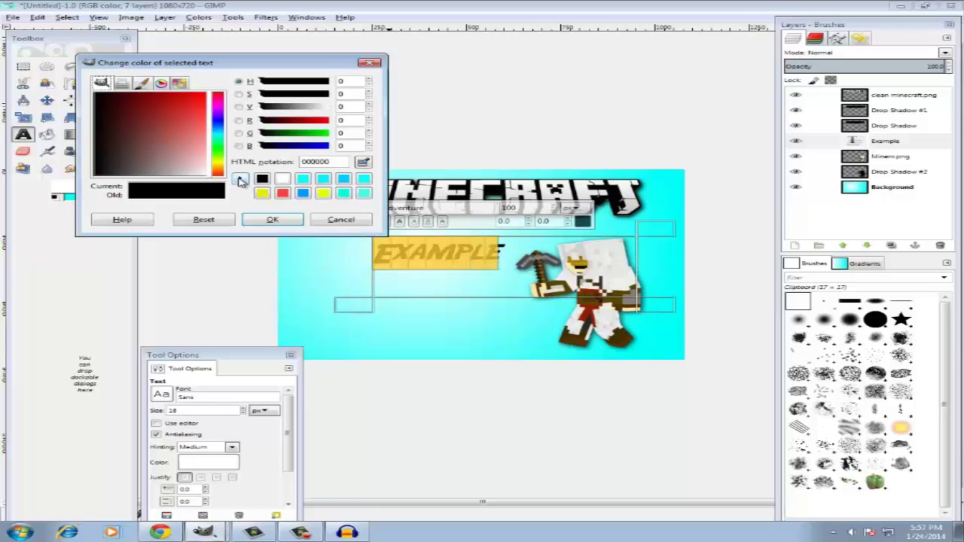
left_click(219, 167)
left_click_drag(203, 135, 208, 93)
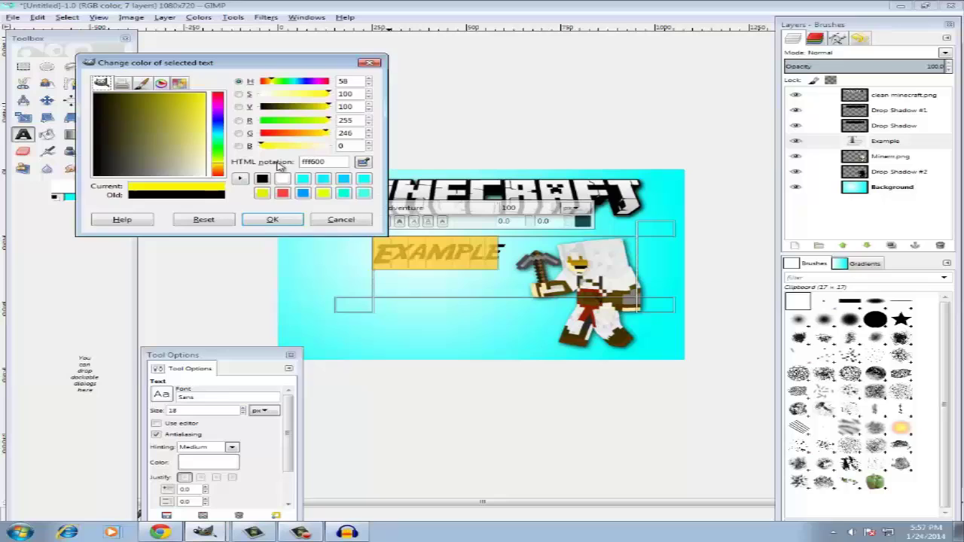
left_click(272, 220)
Change EXAMPLE to a paler yellow and shrink the text box to fit the word
left_click(479, 266)
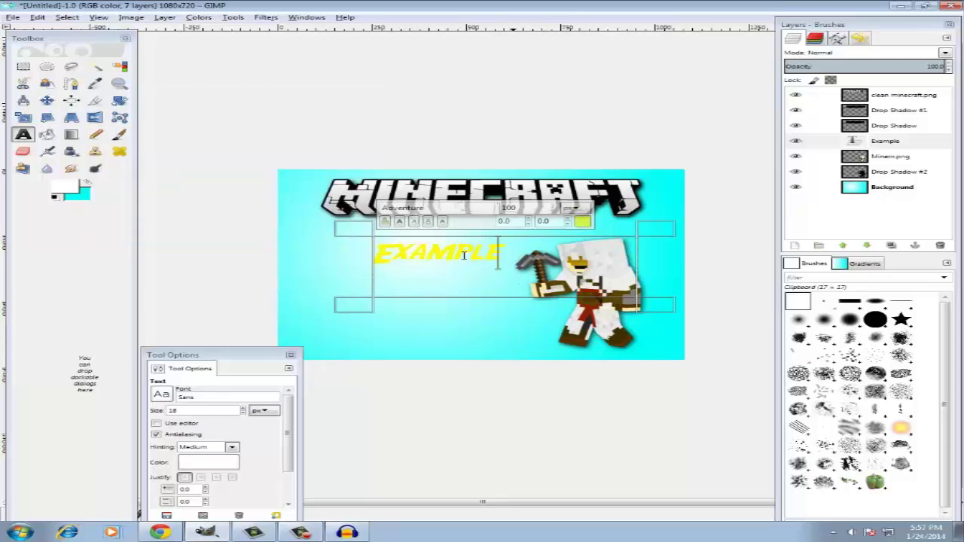
key("ctrl+a")
left_click(583, 221)
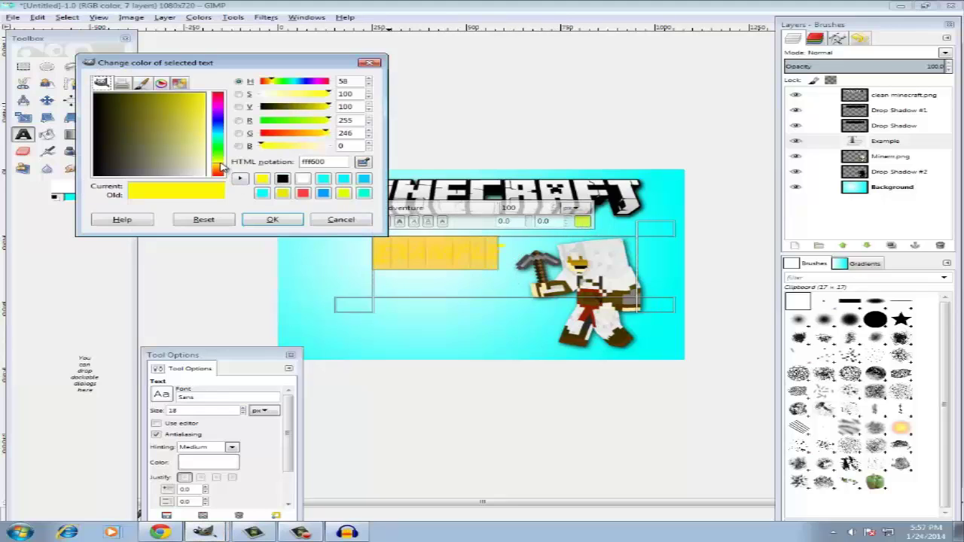
left_click(198, 124)
left_click(272, 220)
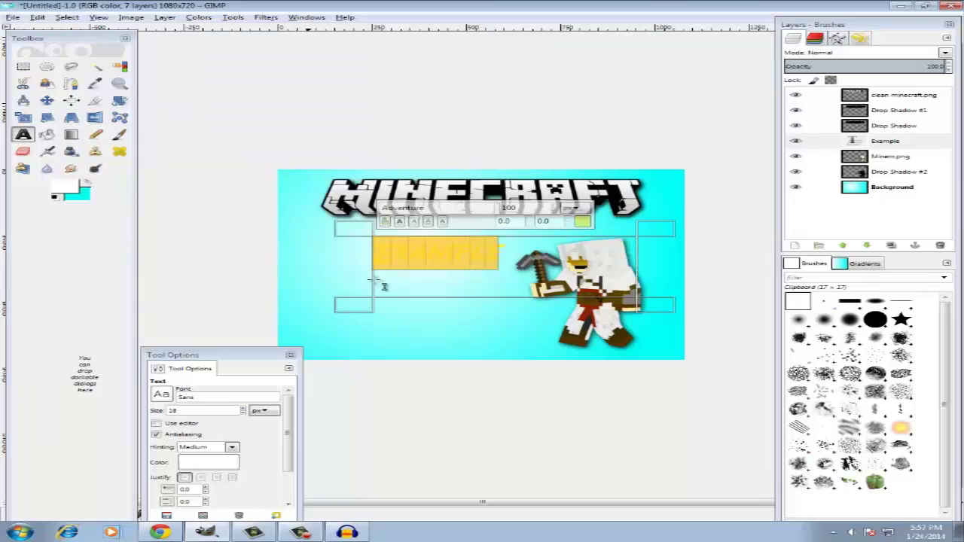
left_click(586, 222)
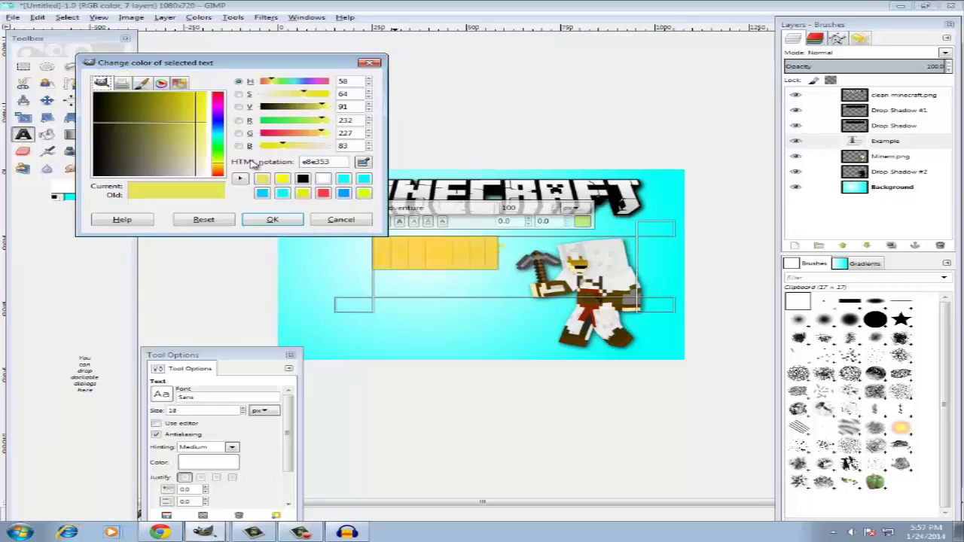
left_click(273, 220)
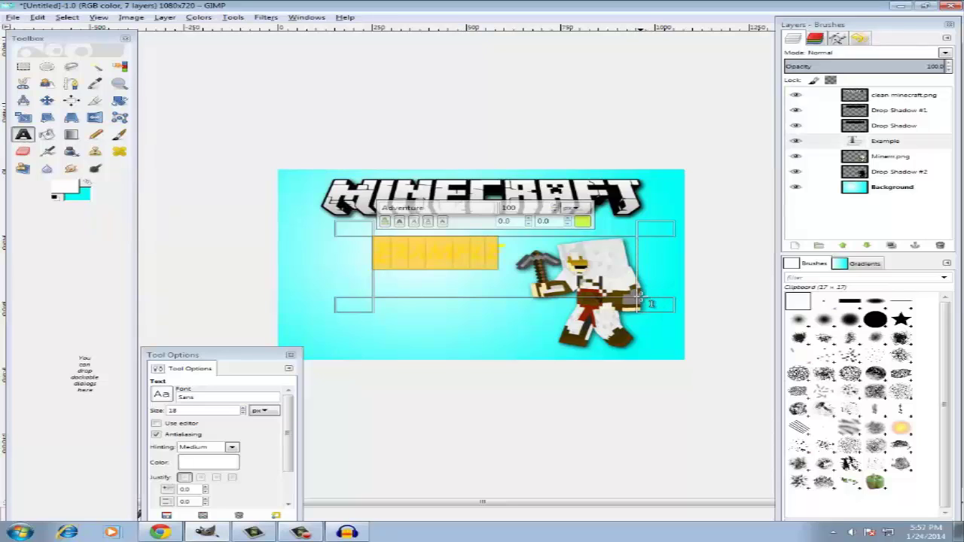
left_click_drag(630, 302, 517, 274)
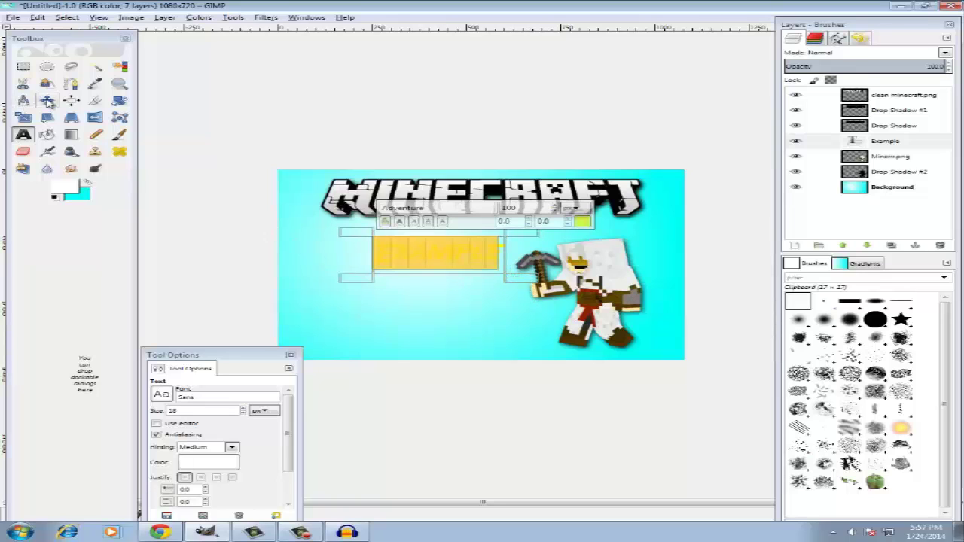
Move EXAMPLE slightly to the right beneath the logo
left_click(47, 101)
left_click_drag(442, 261, 484, 243)
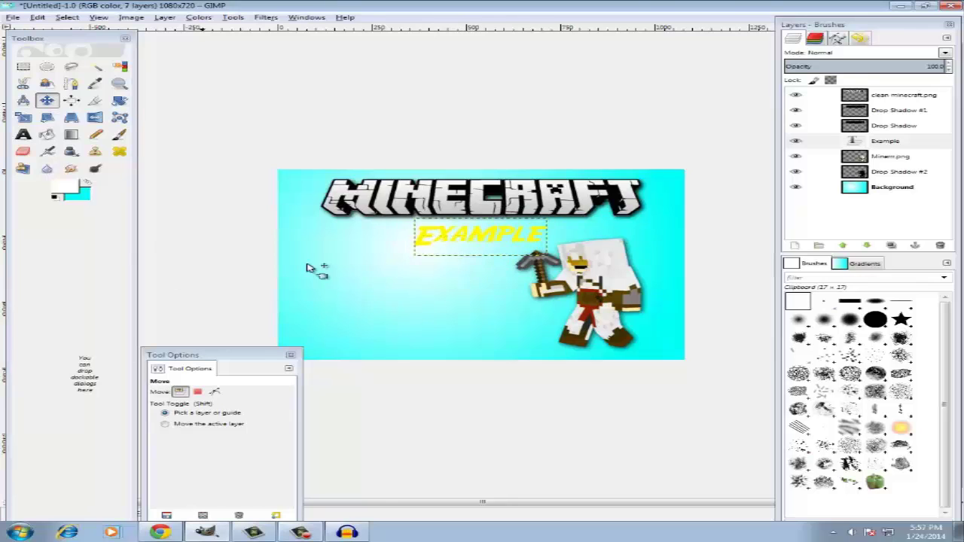
left_click(21, 119)
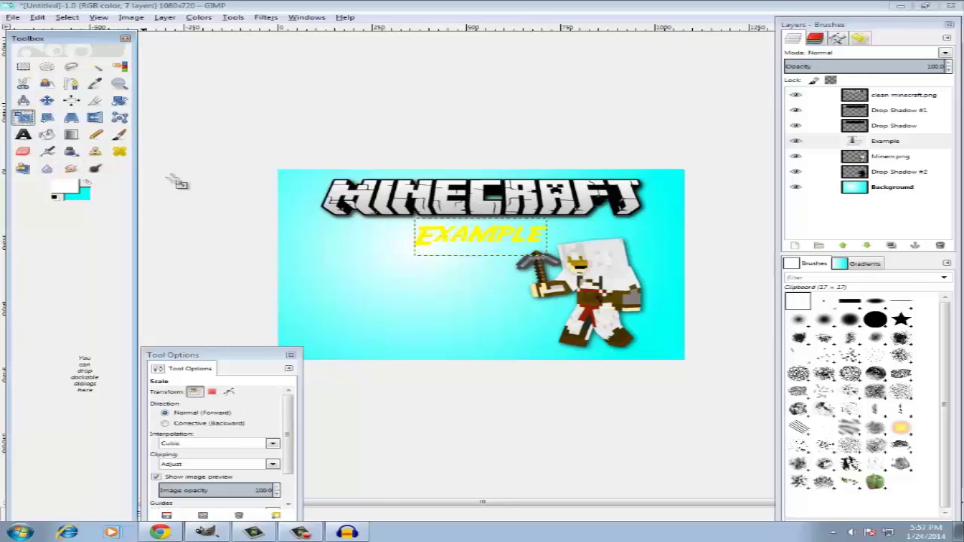
left_click(47, 101)
left_click(403, 218)
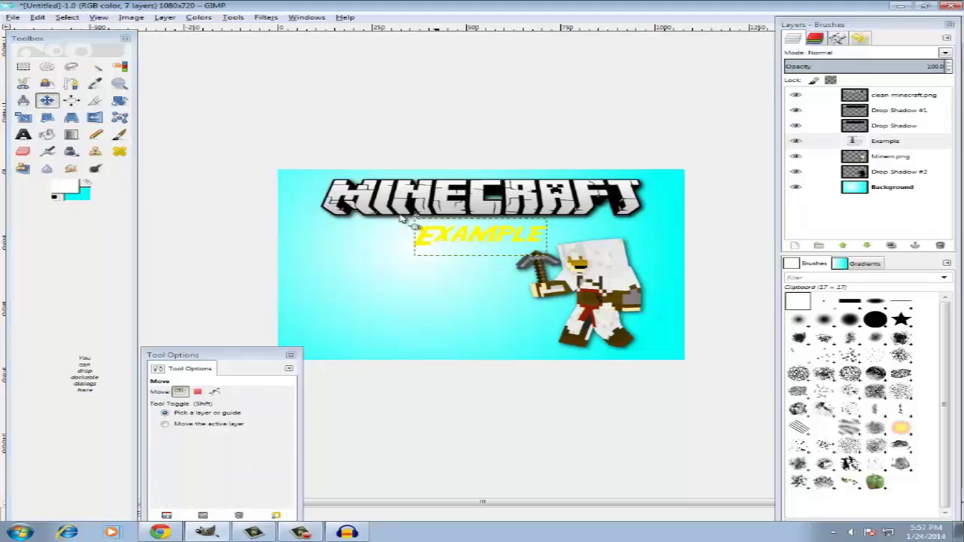
left_click(265, 17)
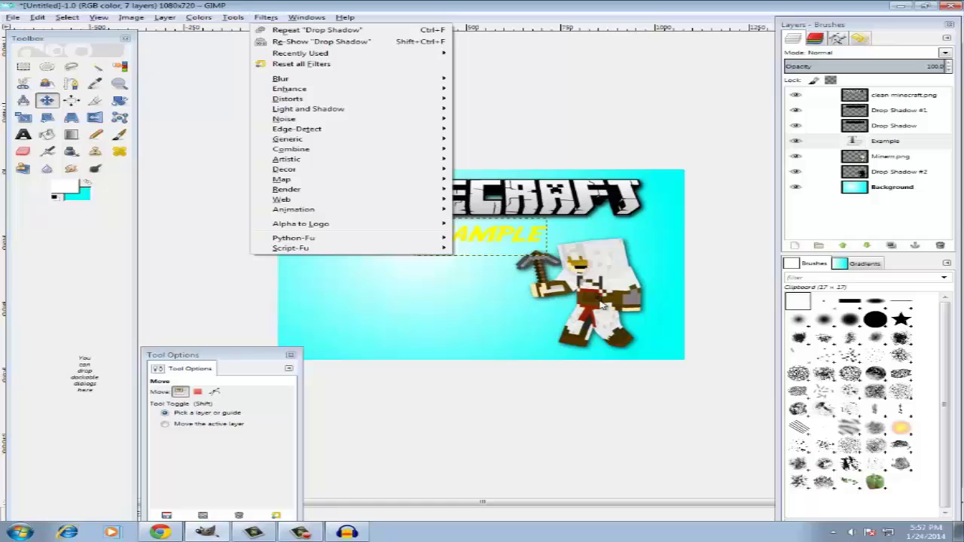
left_click(896, 194)
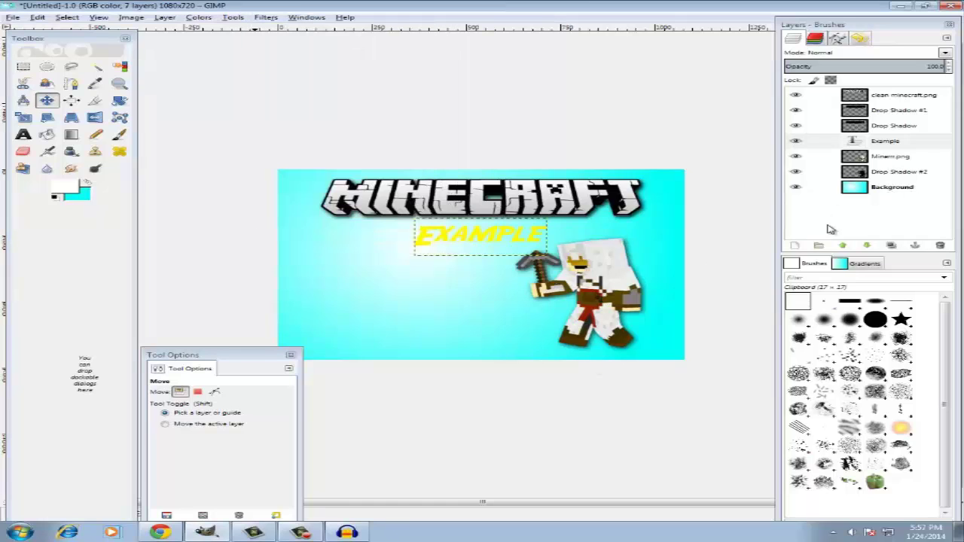
Add a drop shadow to the Background layer, enlarging the canvas to 1130 × 770
left_click(817, 188)
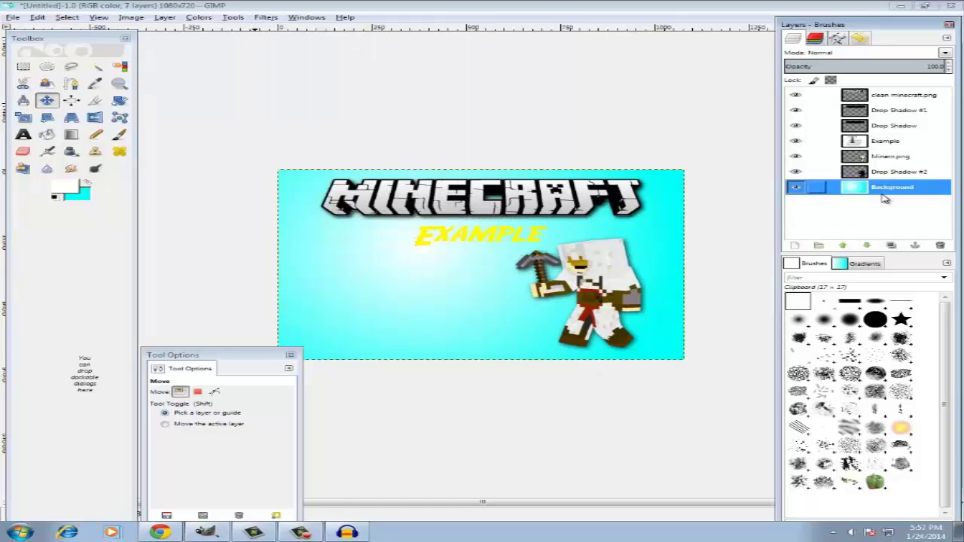
left_click(258, 16)
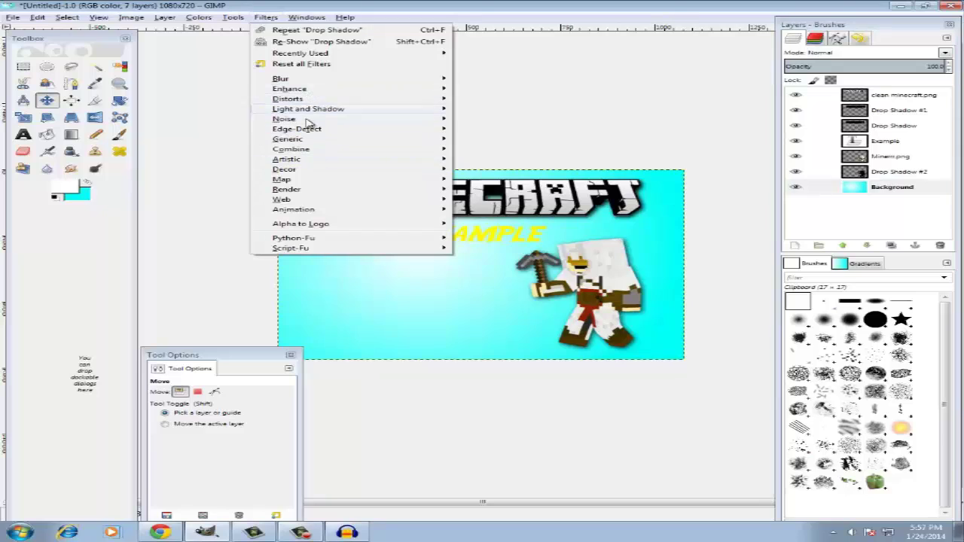
mouse_move(351, 113)
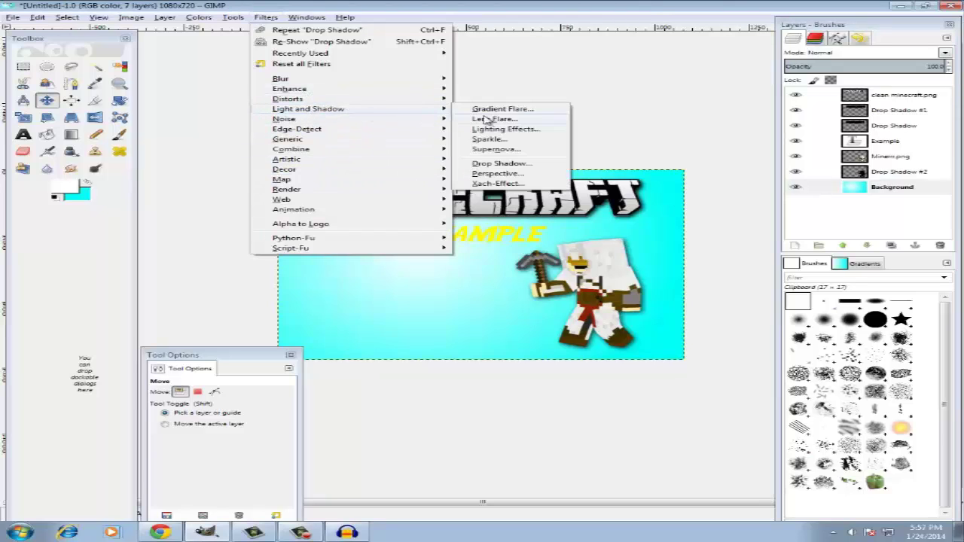
left_click(516, 165)
left_click(506, 352)
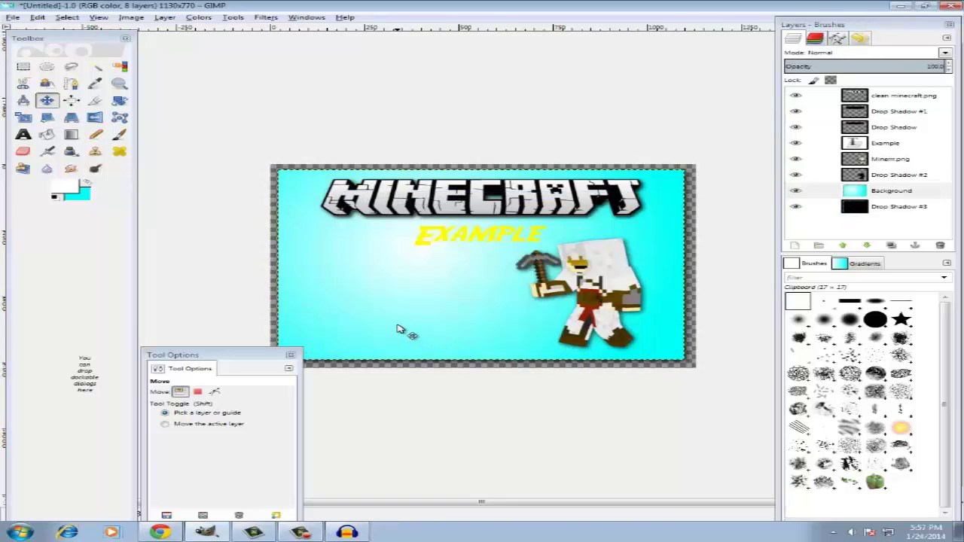
mouse_move(358, 283)
left_mouse_down()
mouse_move(486, 403)
mouse_move(674, 437)
mouse_move(437, 339)
mouse_move(363, 280)
left_mouse_up()
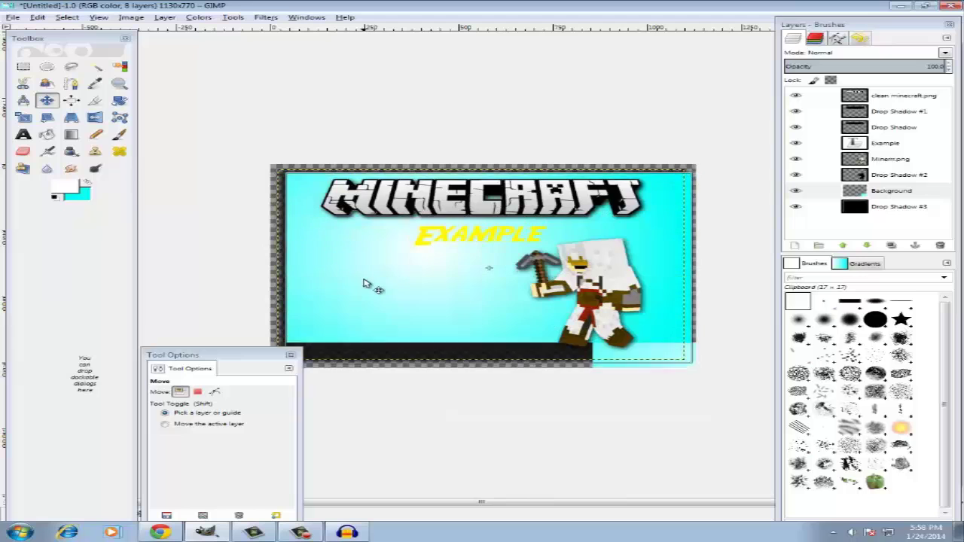
Undo the background drop shadow and canvas resize, returning to 1080 × 720
left_click(37, 18)
left_click(47, 29)
left_click(38, 18)
left_click(47, 29)
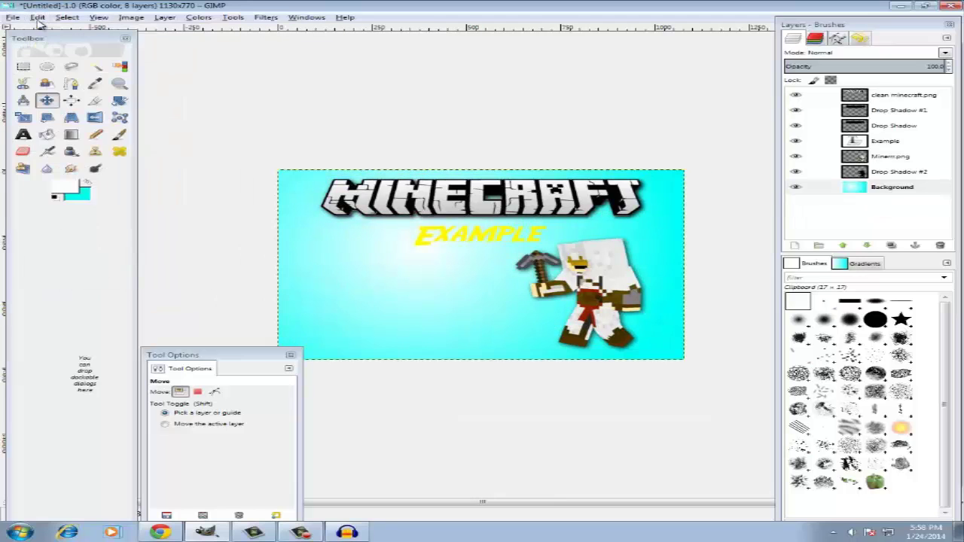
left_click(38, 18)
Give the Example text layer a drop shadow with blur 25 and opacity 80
left_click(266, 17)
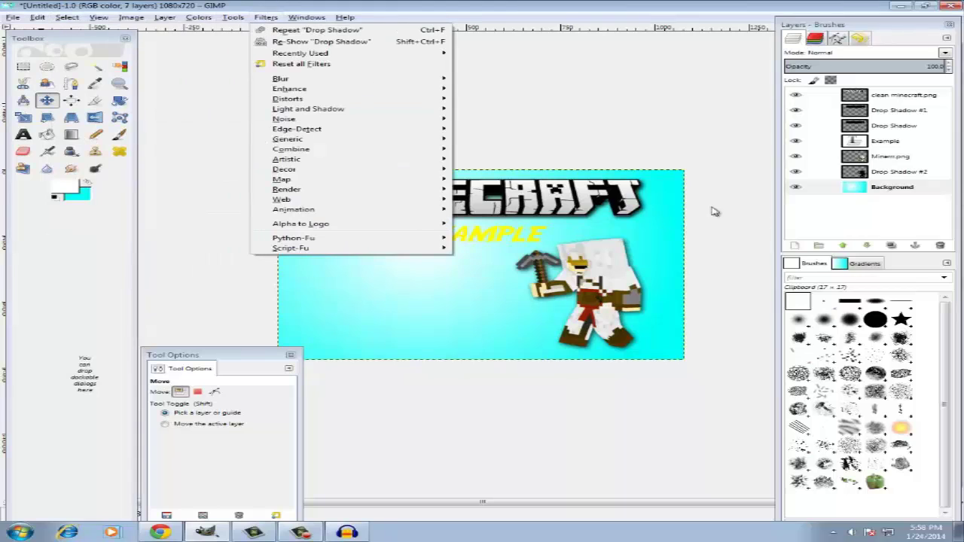
left_click(908, 155)
left_click(910, 170)
left_click(911, 142)
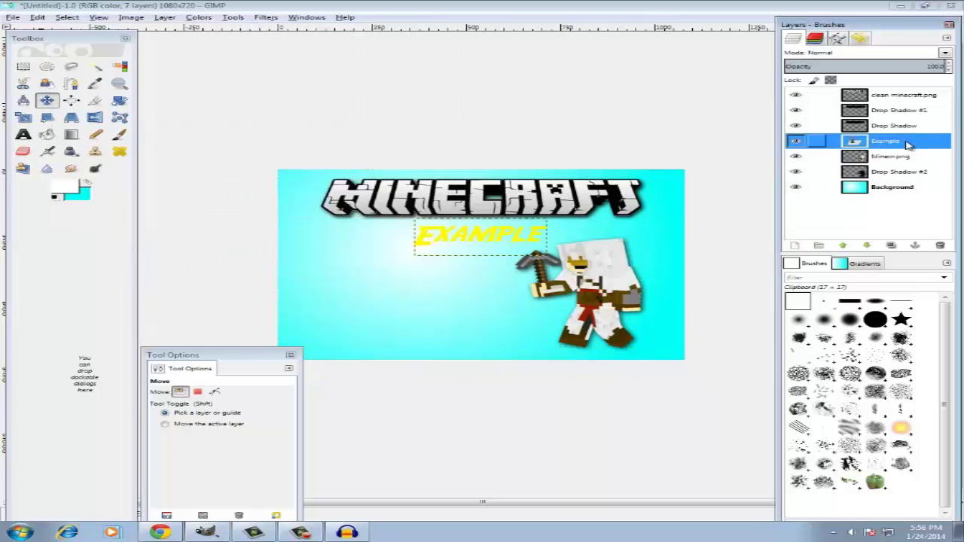
left_click(266, 16)
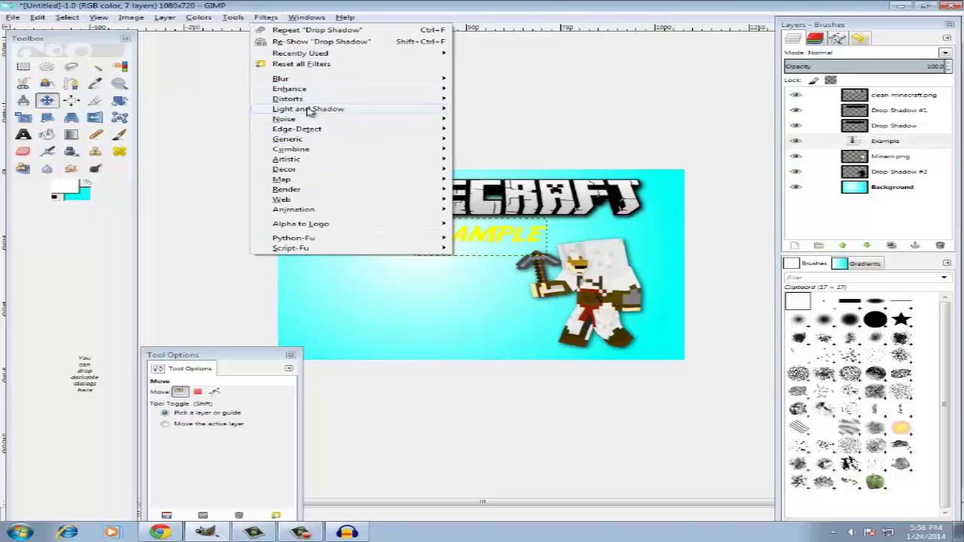
mouse_move(311, 110)
left_click(501, 164)
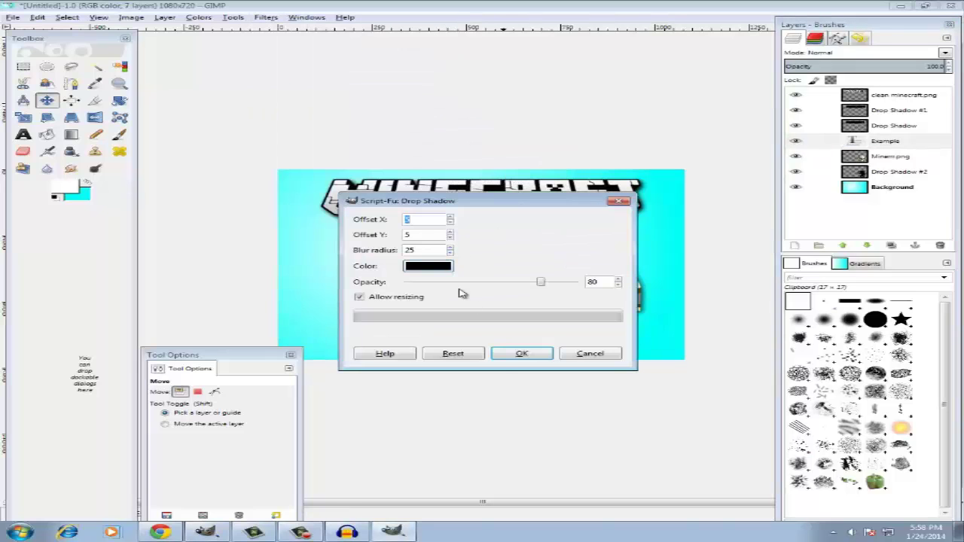
key("Return")
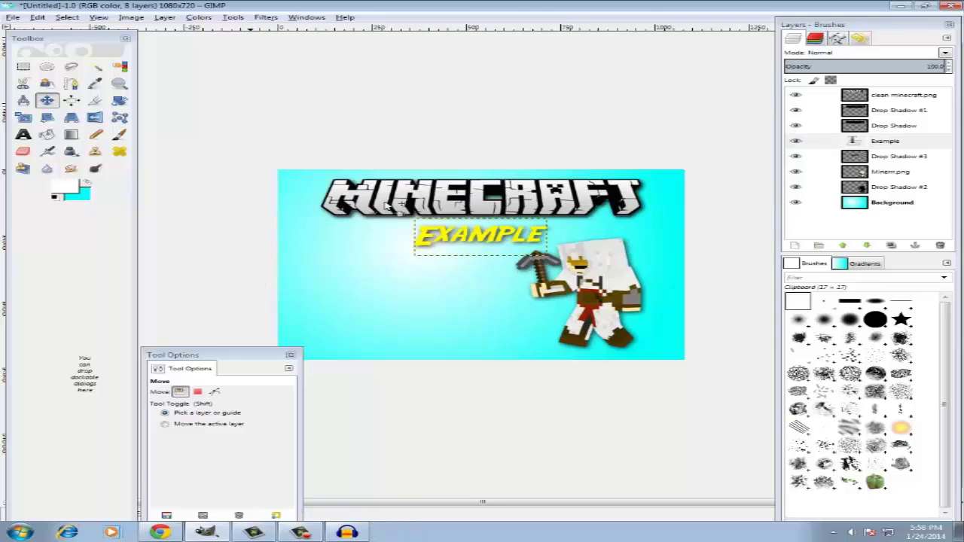
Cycle through the EXAMPLE text and shadow layers with the Move tool, ending on Example
left_click(47, 101)
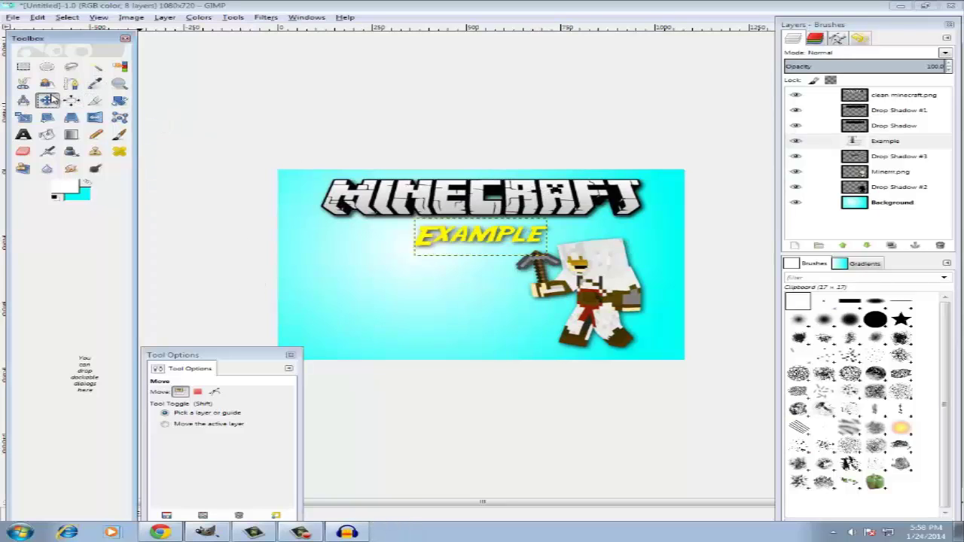
left_click(450, 238)
left_click(450, 238)
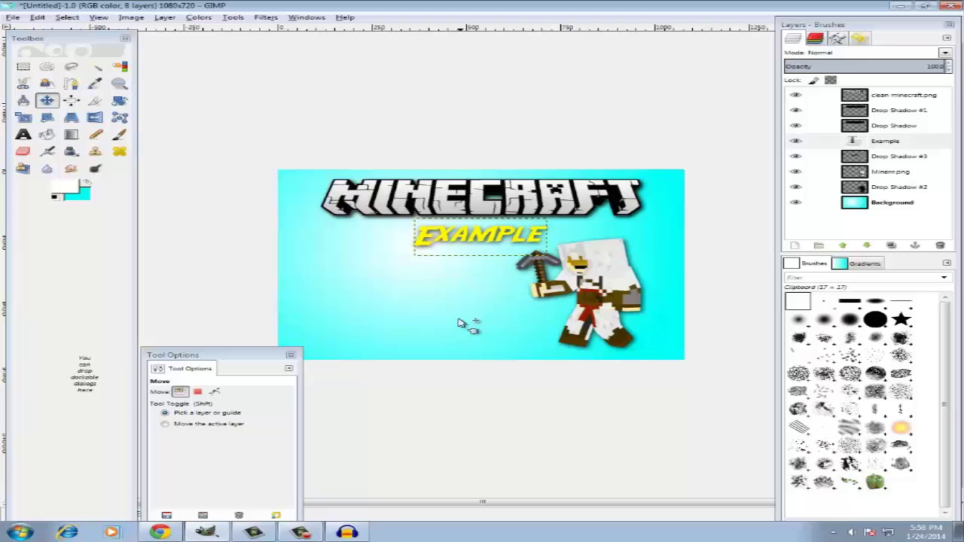
left_click(450, 238)
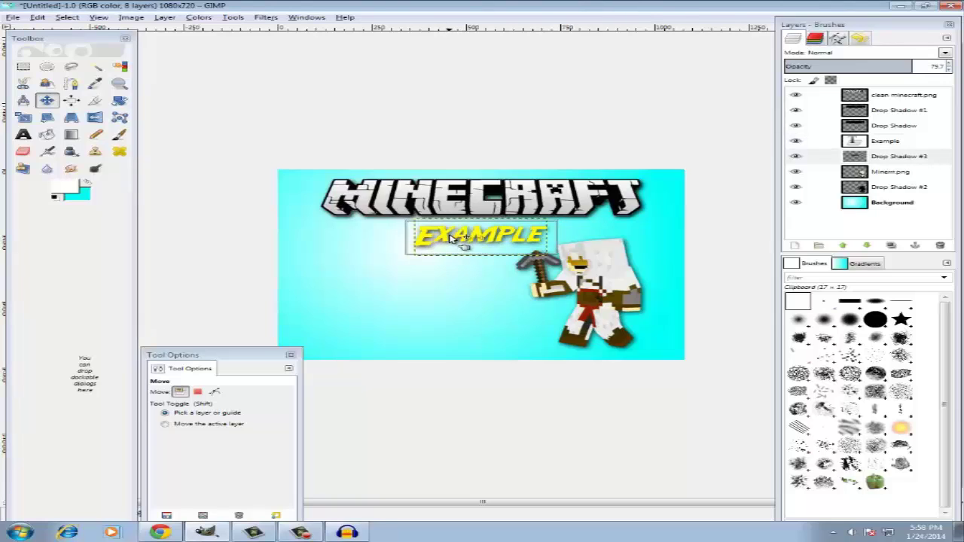
left_click(450, 238)
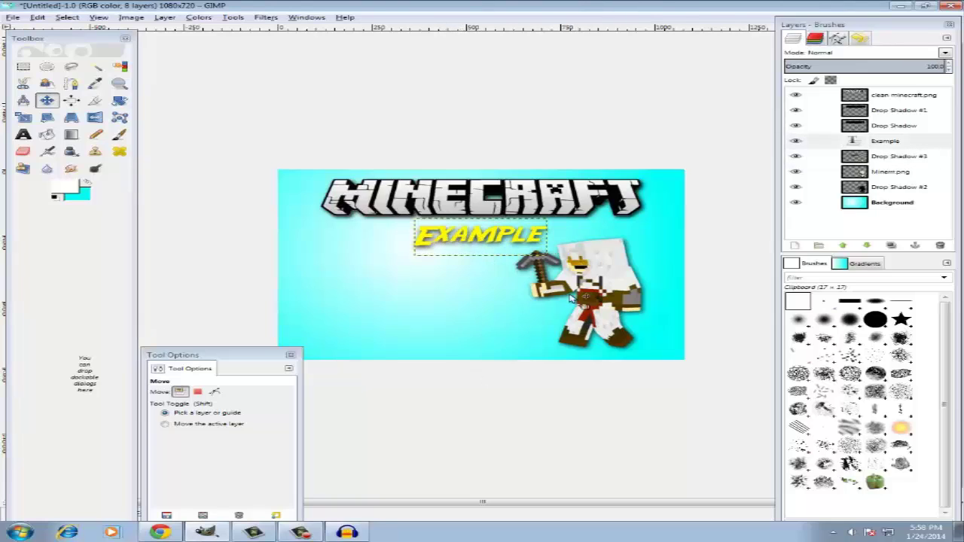
Inspect the EXAMPLE shadow, character, character-shadow and Background layers in the stack
left_click(889, 156)
left_click(878, 172)
left_click(895, 158)
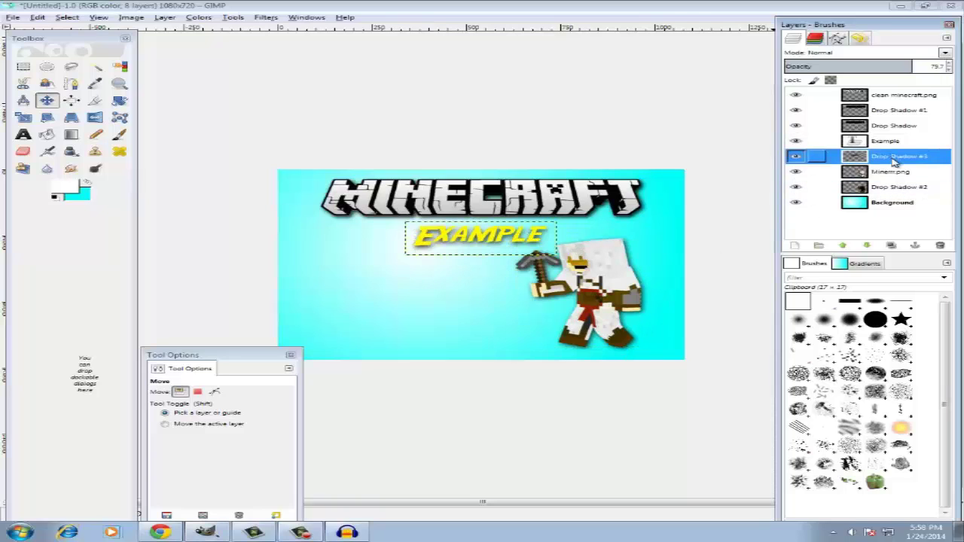
left_click(897, 186)
left_click(895, 203)
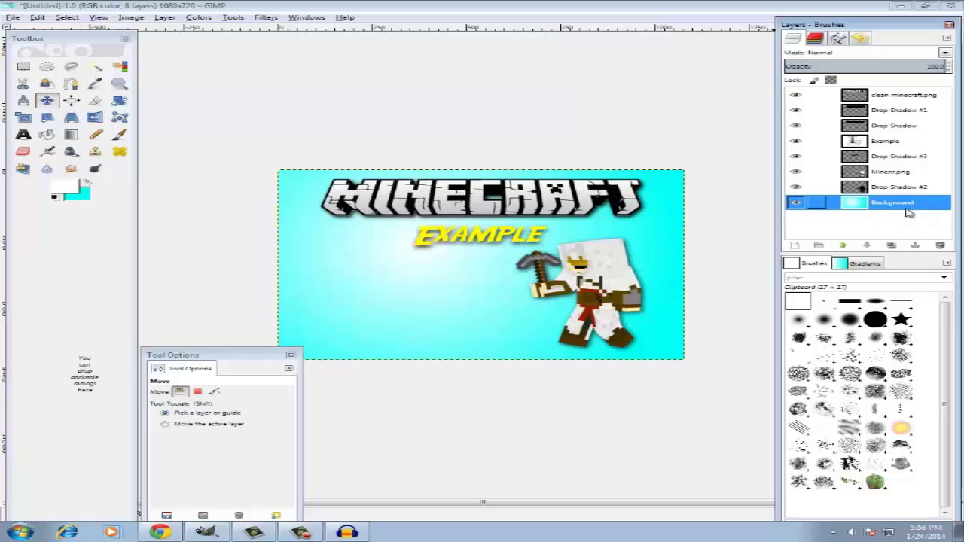
Step down from the minecraft.png logo through each layer to the character and its shadow
left_click(889, 96)
left_click(890, 110)
left_click(894, 125)
left_click(889, 141)
left_click(889, 172)
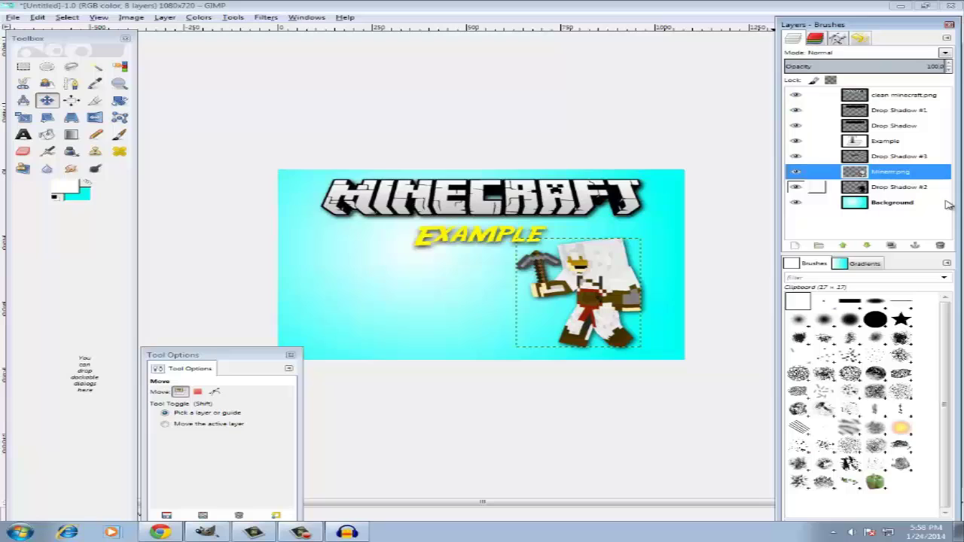
left_click(900, 189)
left_click(895, 175)
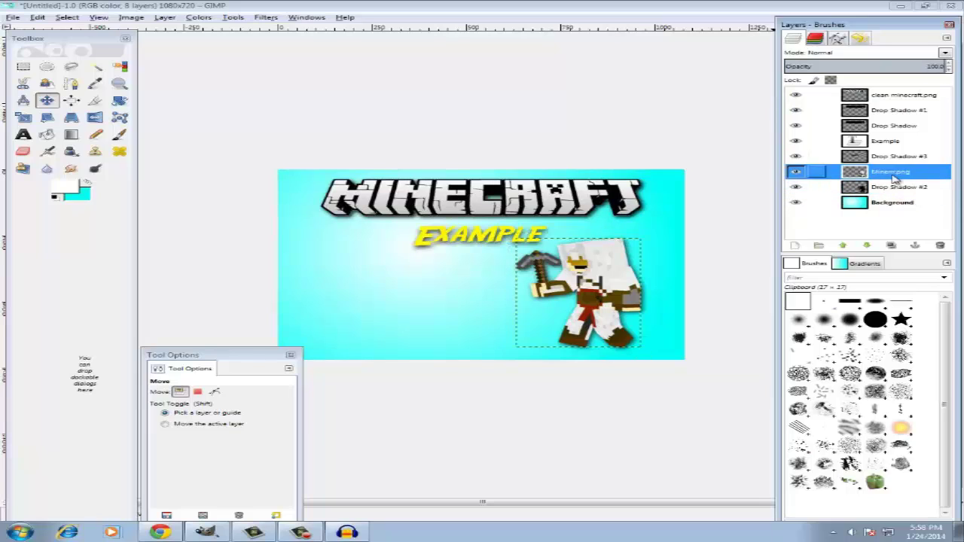
left_click(895, 156)
left_click(895, 171)
left_click(896, 187)
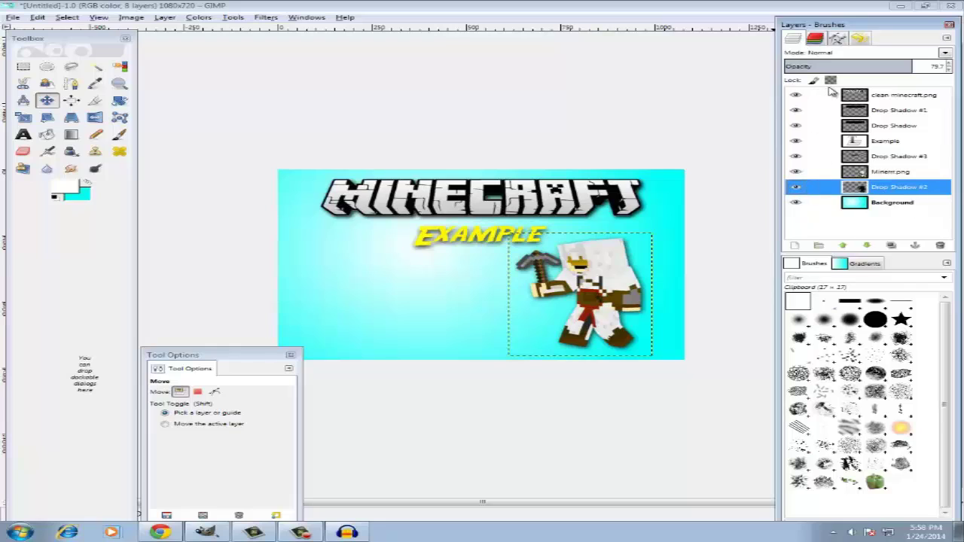
Glance at the File menu, then reselect the character's shadow layer
left_click(13, 18)
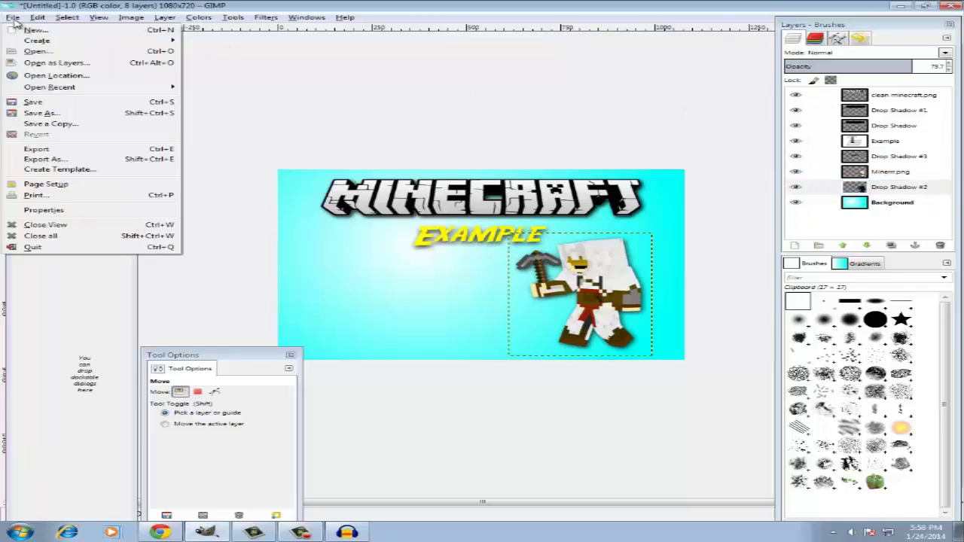
left_click(13, 18)
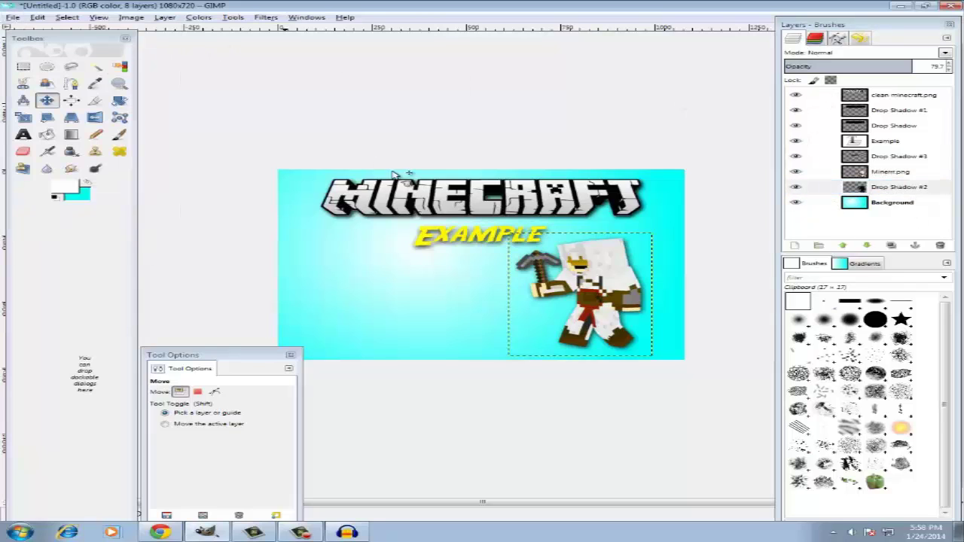
left_click(888, 192)
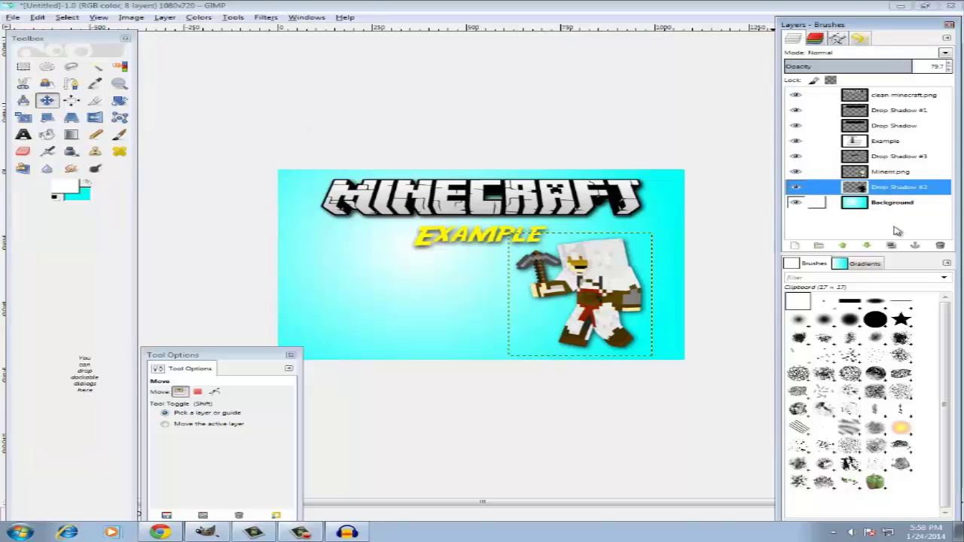
left_click(893, 156)
left_click(890, 189)
Trial-drag the character up-left off its shadow, then undo the move
left_click_drag(599, 309, 543, 273)
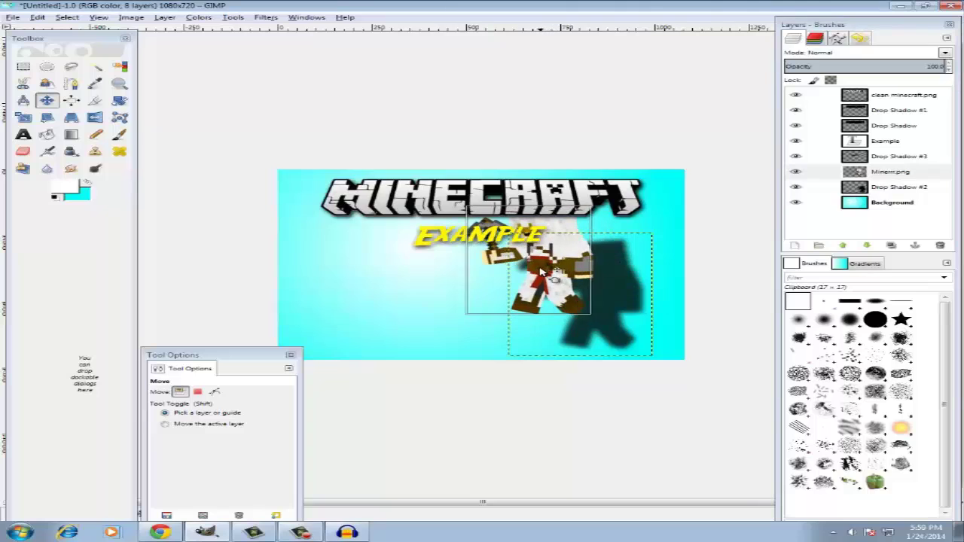
left_click(609, 317)
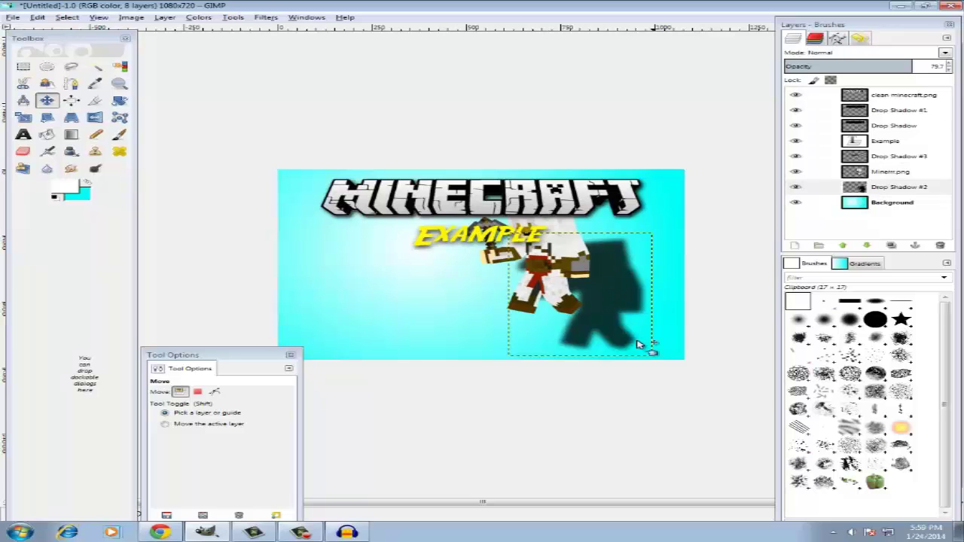
left_click(37, 18)
left_click(41, 28)
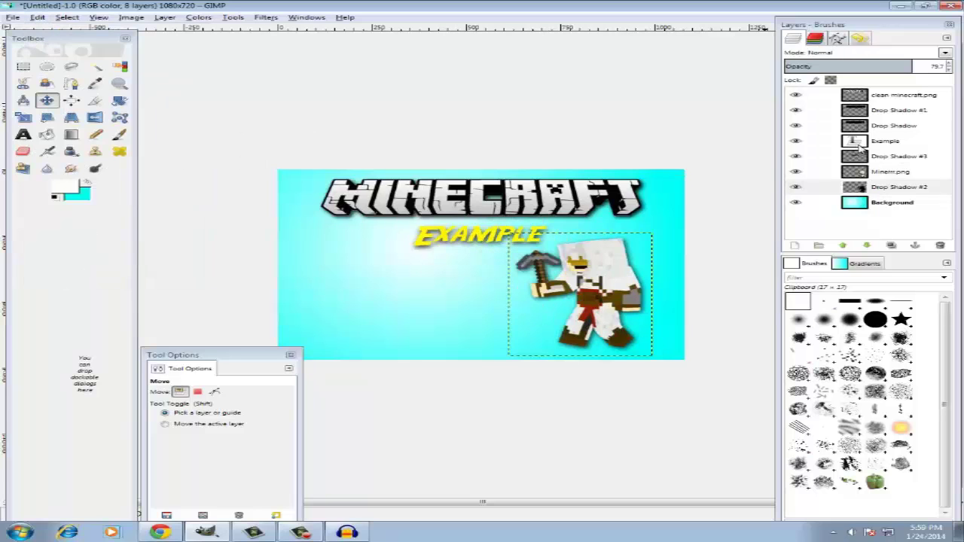
Raise the character layer four steps and lower it two, leaving it just below the logo's drop shadows
left_click(901, 116)
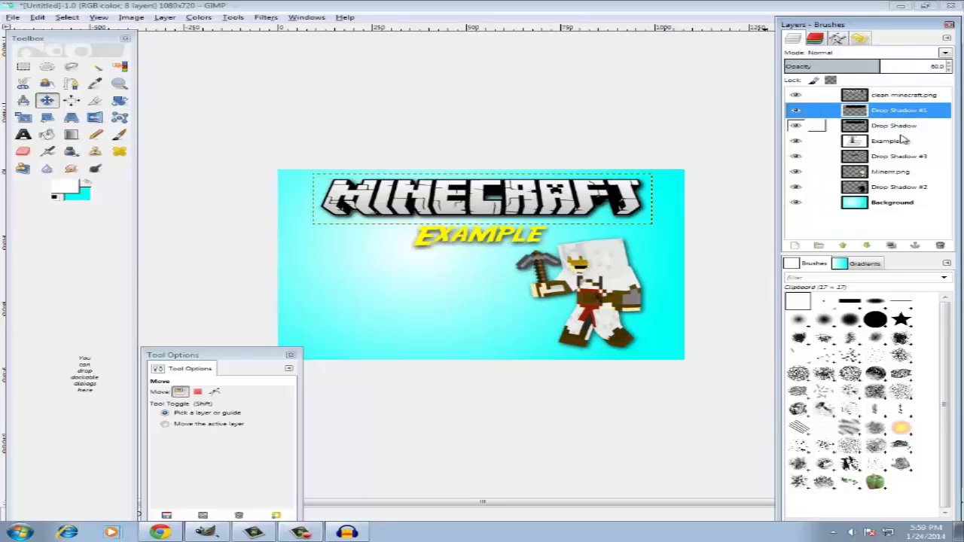
left_click(905, 131)
left_click(908, 156)
left_click(909, 174)
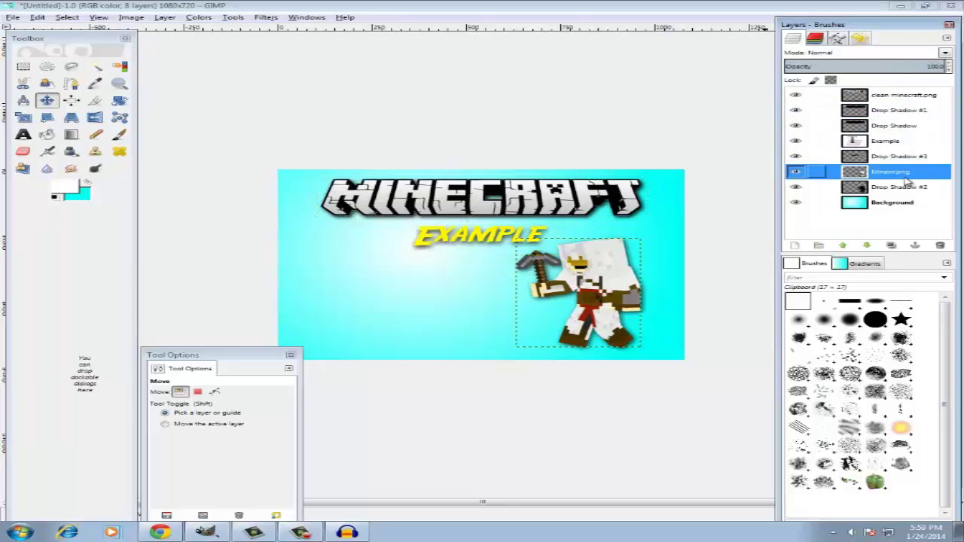
left_click(843, 247)
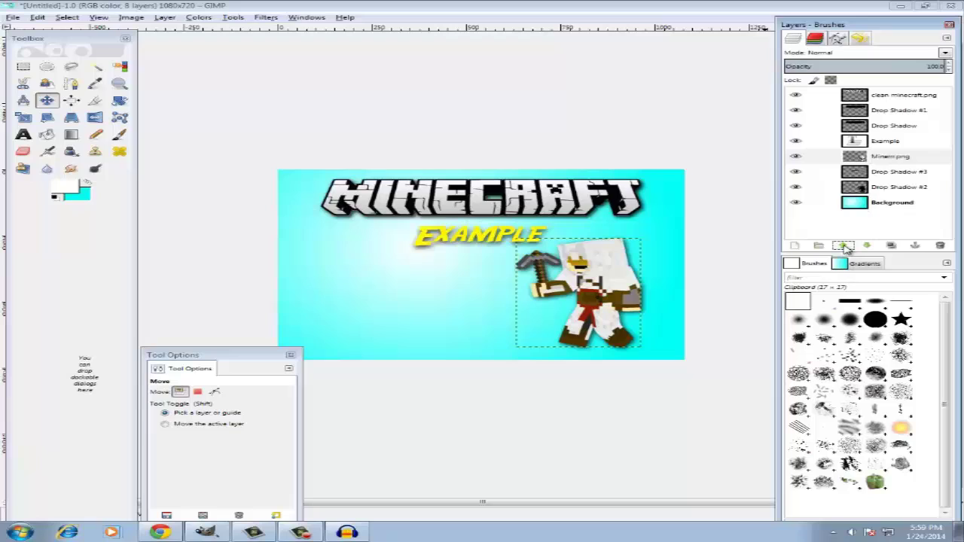
left_click(844, 247)
left_click(845, 247)
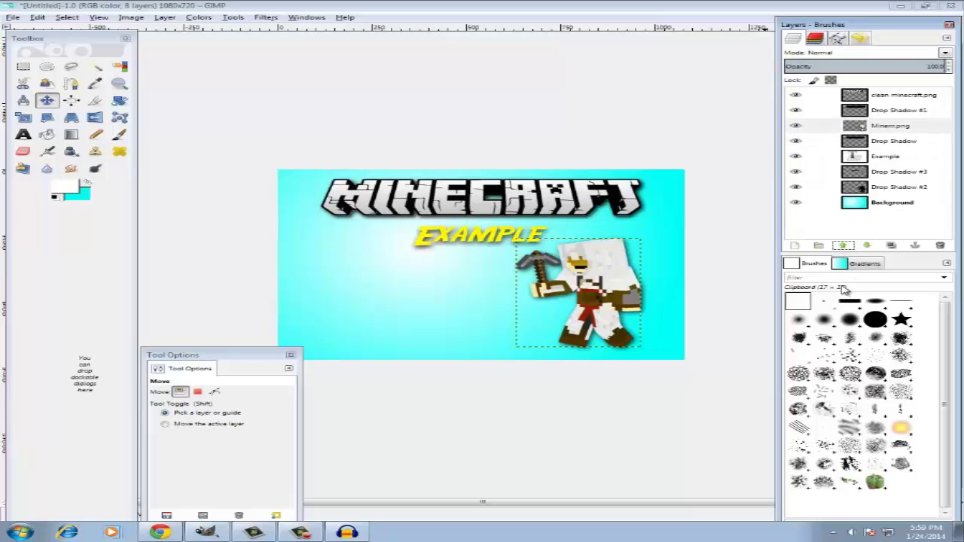
left_click(844, 246)
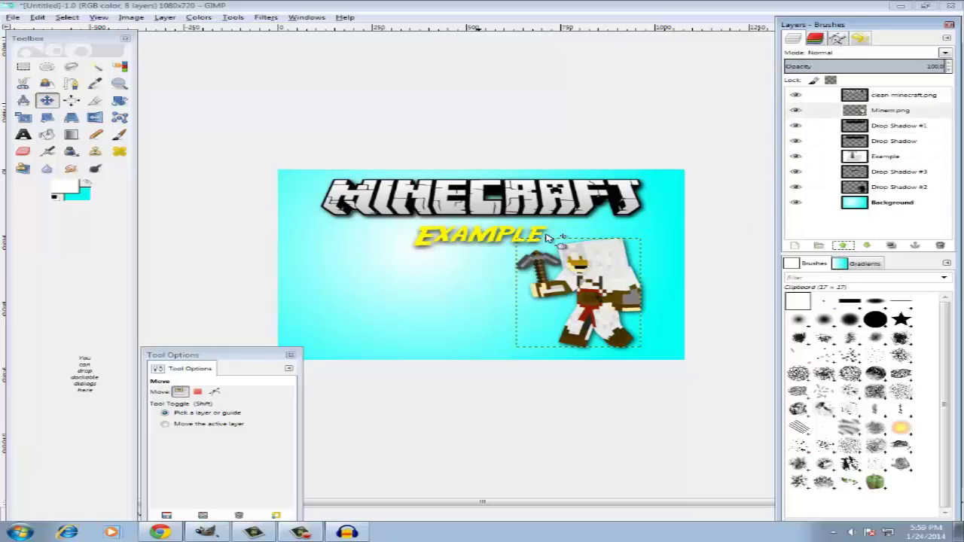
left_click(866, 247)
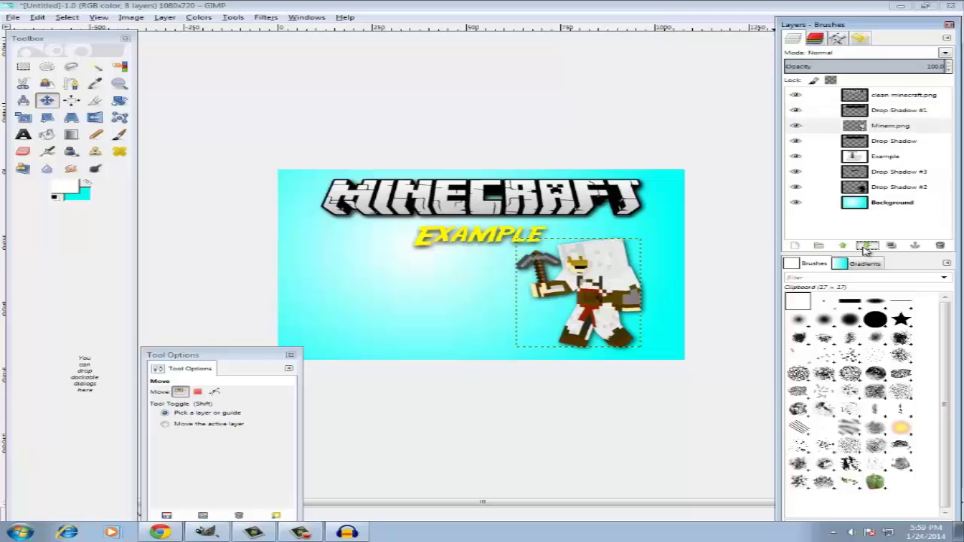
left_click(866, 246)
Trial-drag the character toward the EXAMPLE text, then undo it
left_click_drag(599, 290, 494, 262)
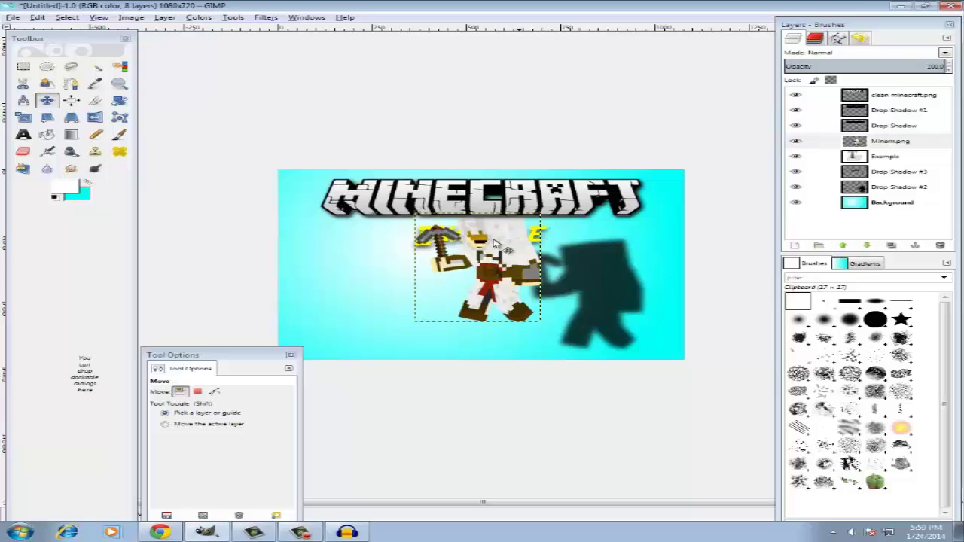
left_click(38, 16)
left_click(47, 32)
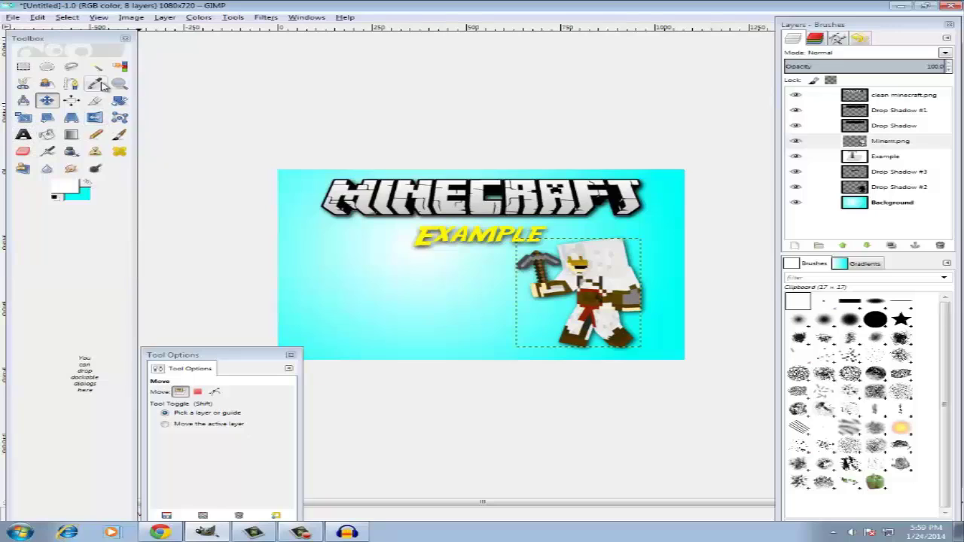
Make the Example text layer the active layer after a brief look at Filters
left_click(266, 17)
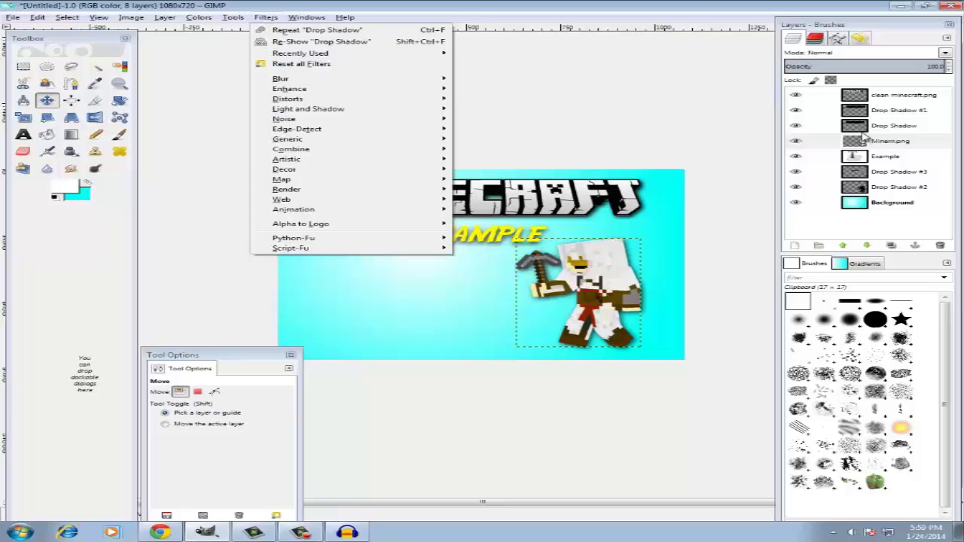
left_click(886, 156)
left_click(885, 172)
left_click(885, 156)
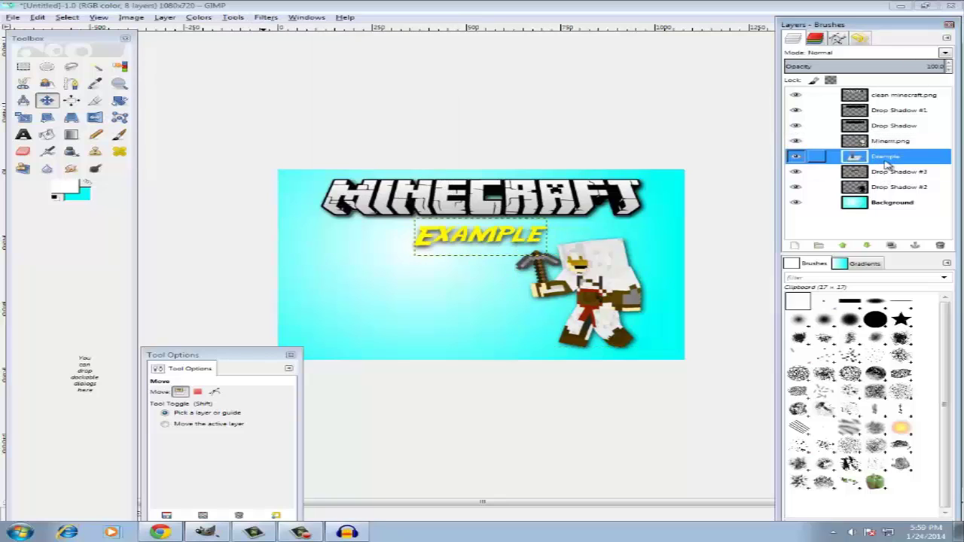
Try the Light and Shadow Perspective filter, cancel it, and return to the Filters menu
left_click(267, 18)
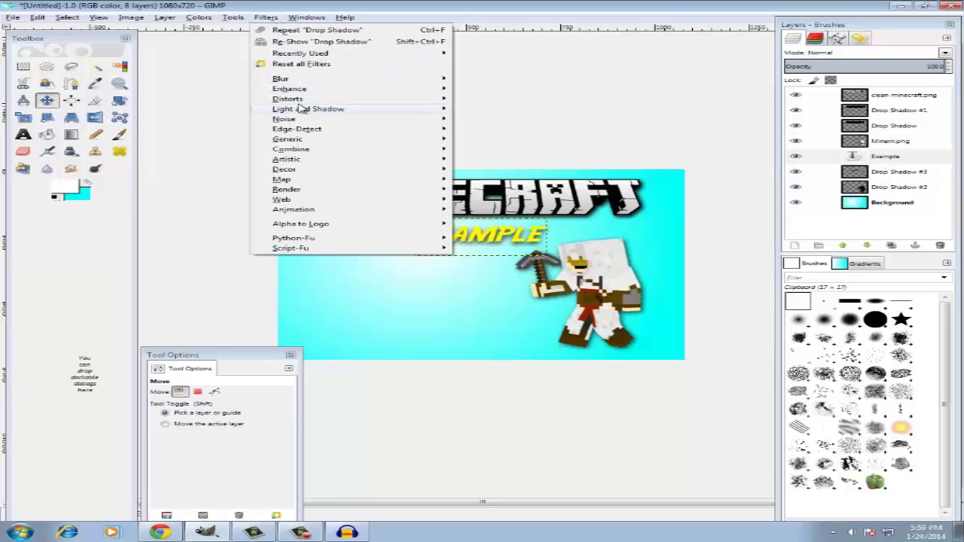
mouse_move(303, 109)
left_click(501, 174)
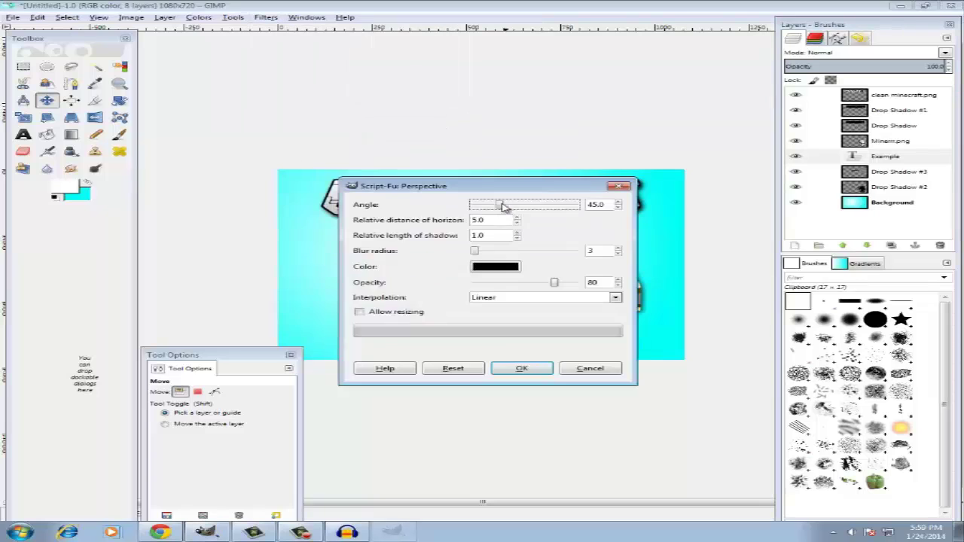
left_click(577, 373)
left_click(267, 17)
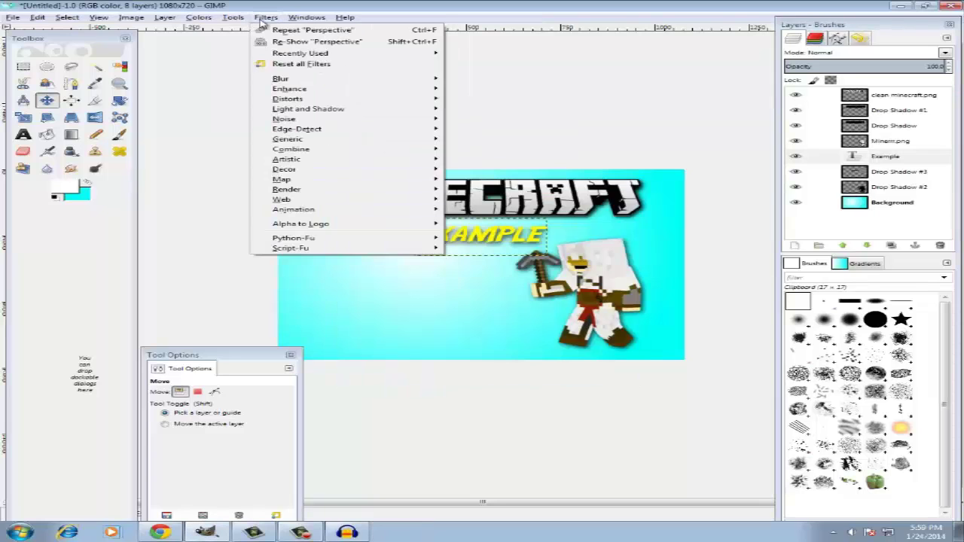
Apply the Default Gradient Flare with its centre positioned below the right half of EXAMPLE
mouse_move(306, 113)
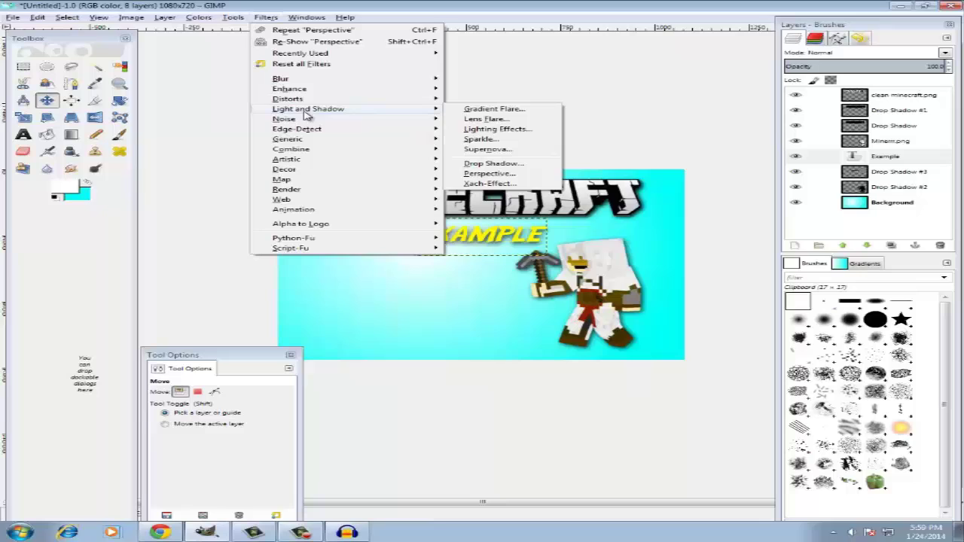
left_click(495, 109)
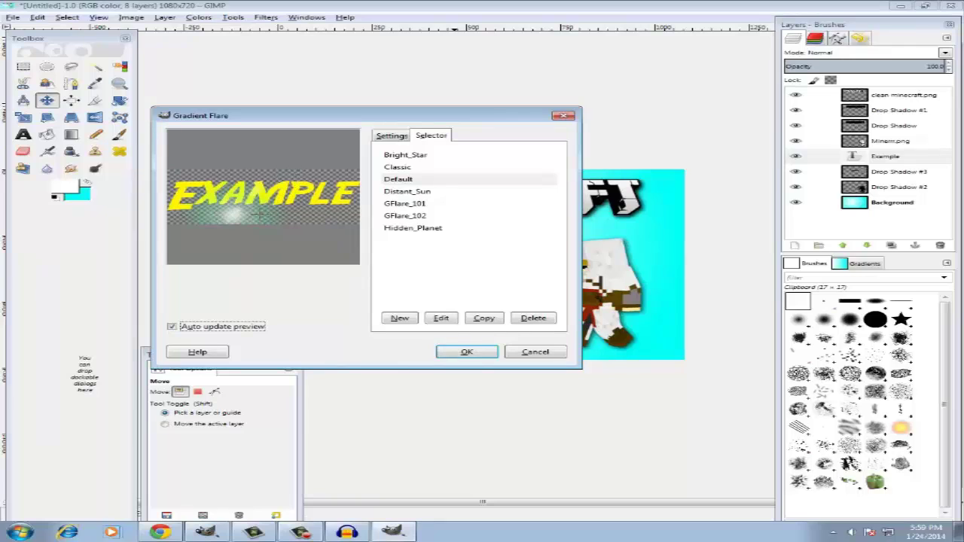
left_click(245, 217)
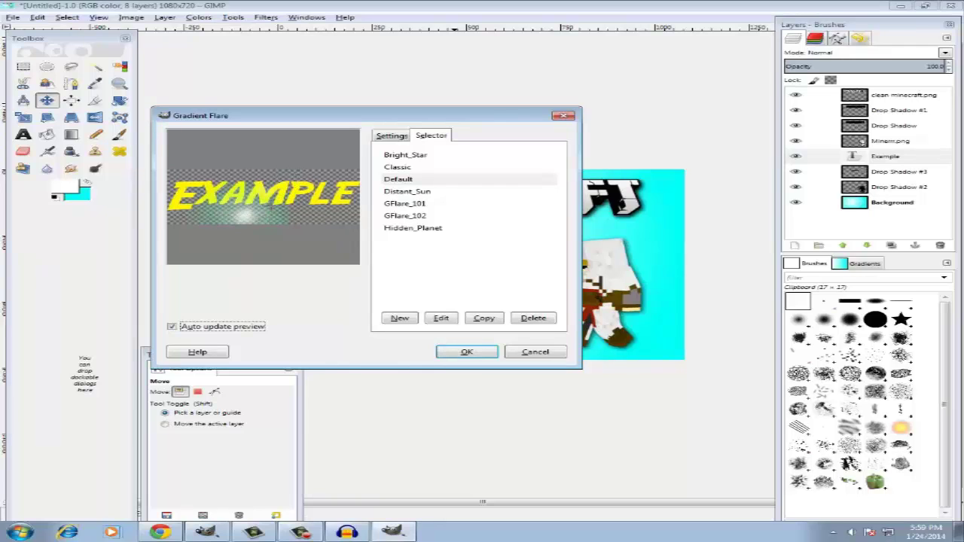
left_click(255, 215)
left_click(268, 215)
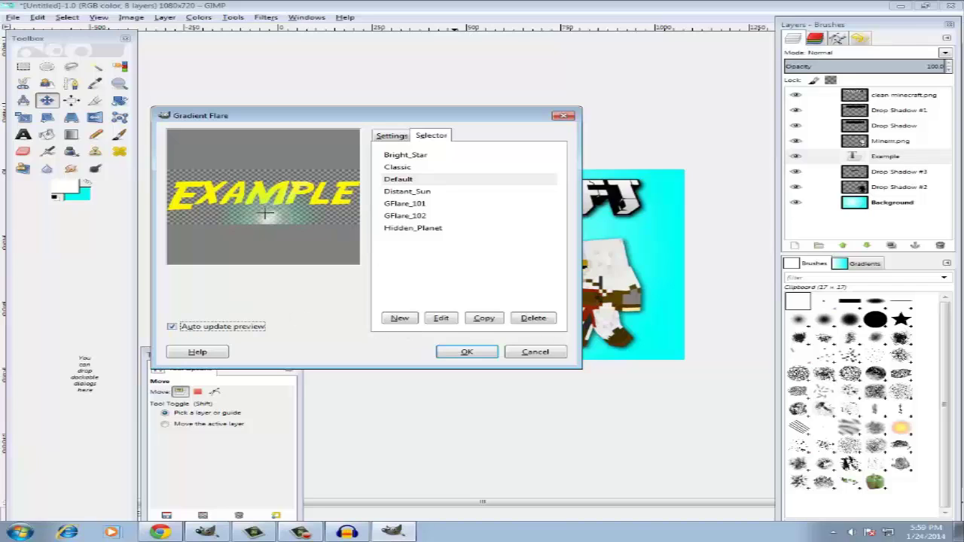
left_click(265, 214)
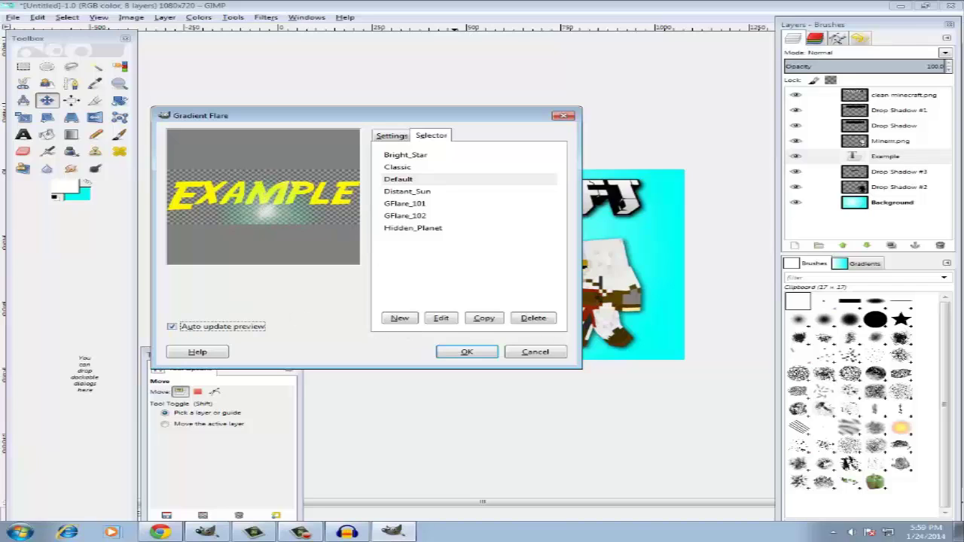
left_click(259, 213)
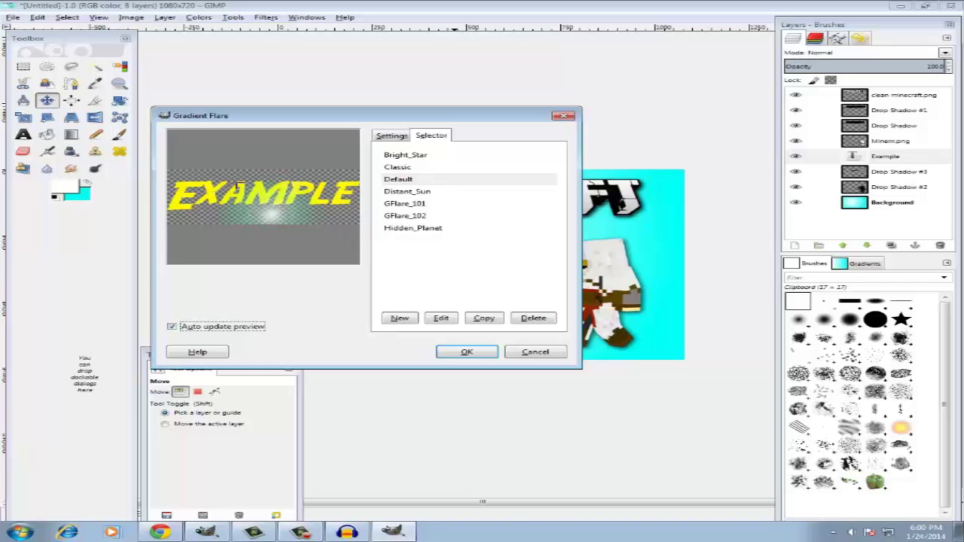
left_click(265, 214)
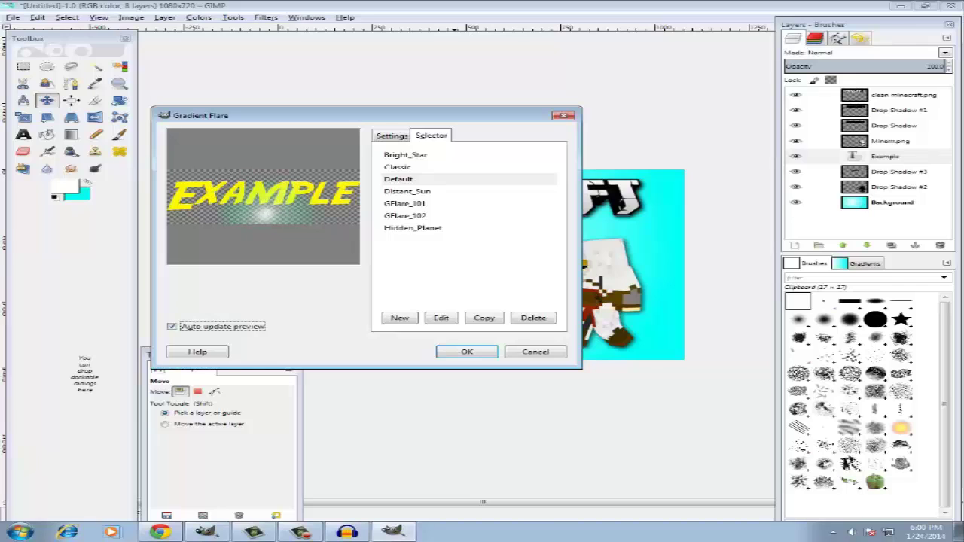
left_click(471, 355)
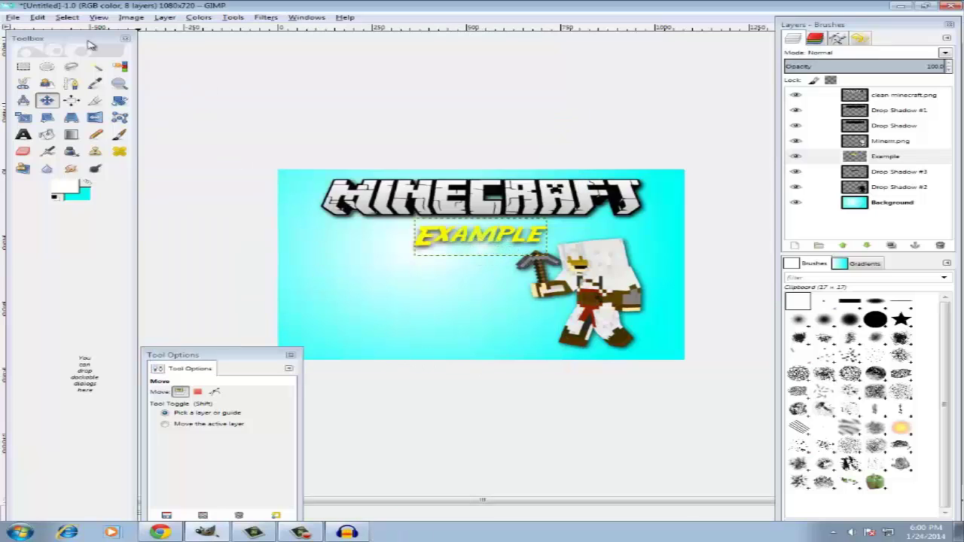
left_click(37, 16)
left_click(443, 303)
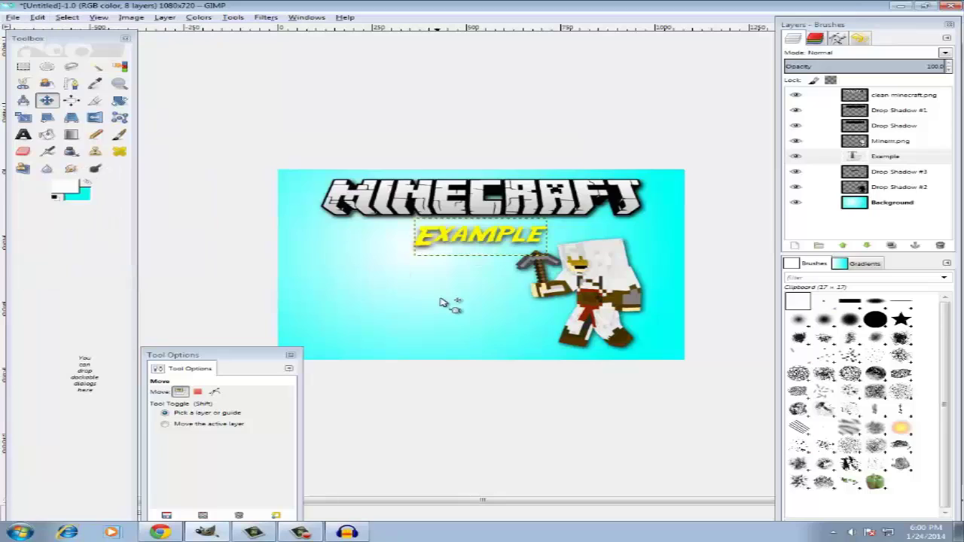
left_click(471, 241)
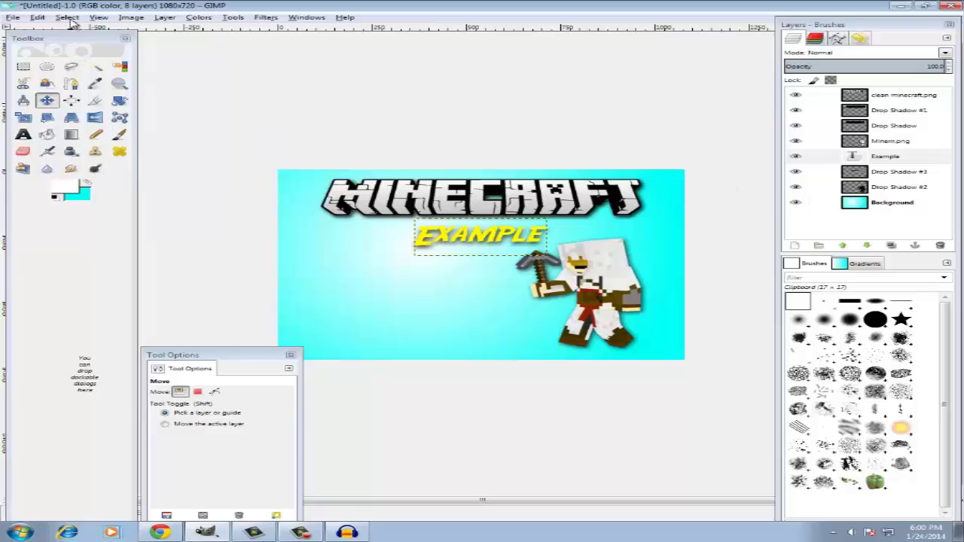
left_click(38, 18)
mouse_move(207, 23)
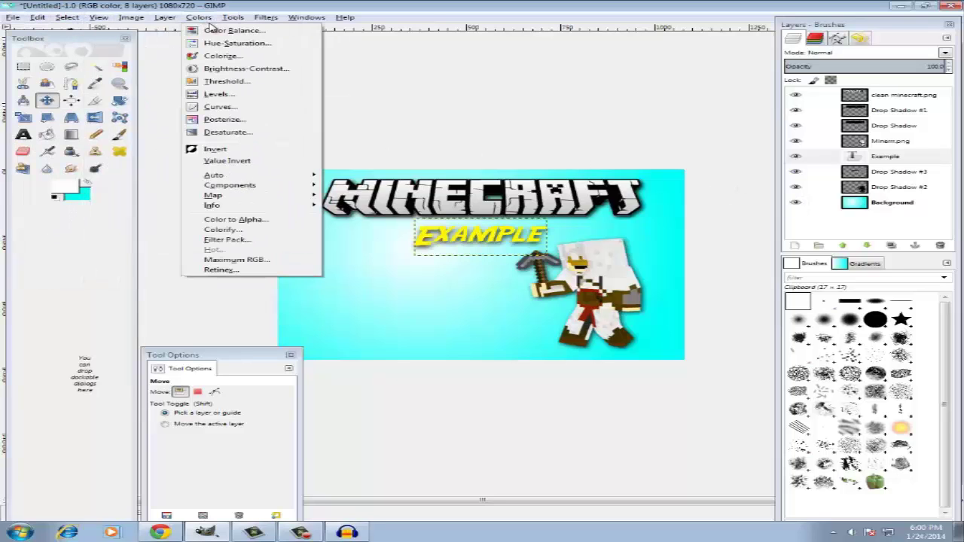
mouse_move(307, 18)
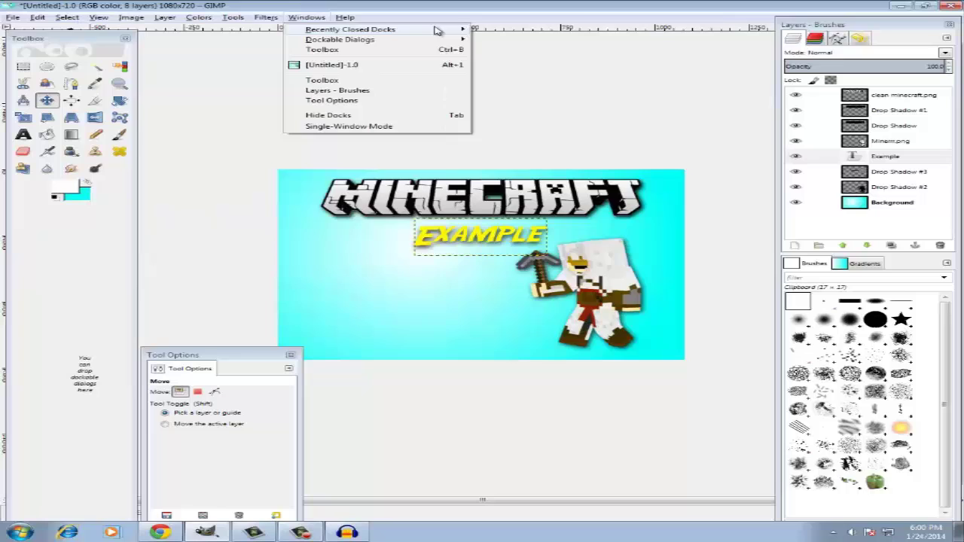
left_click(483, 258)
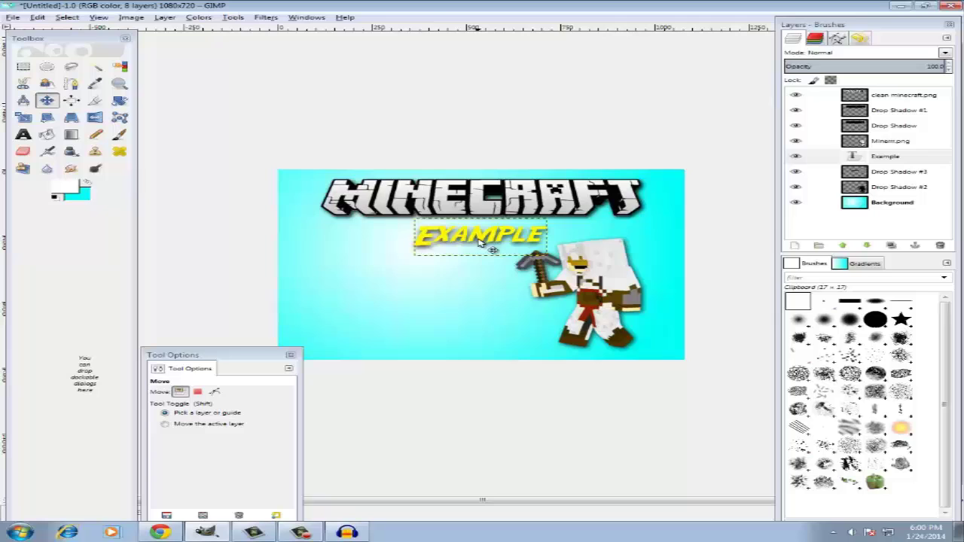
Click through every layer from Background up to the minecraft.png logo and back
left_click(910, 205)
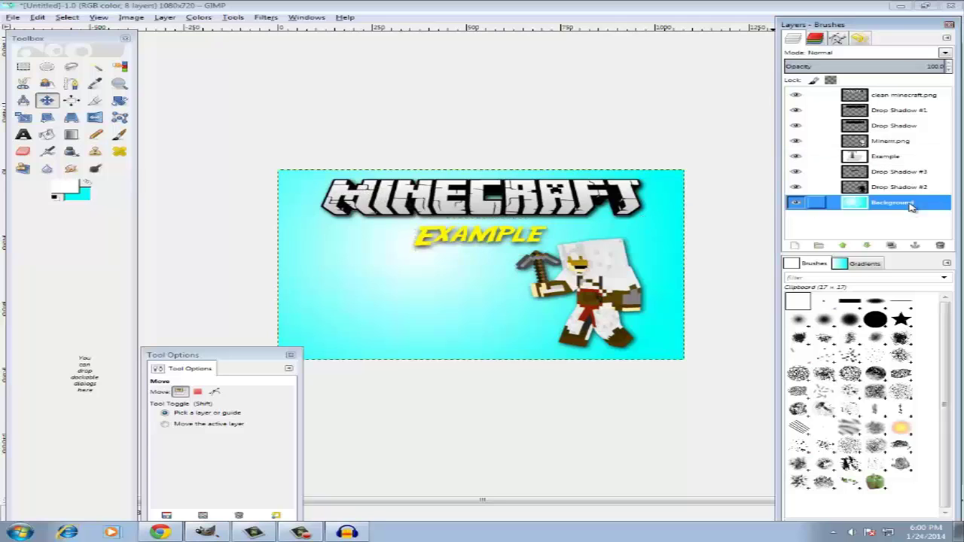
left_click(910, 188)
left_click(910, 175)
left_click(910, 157)
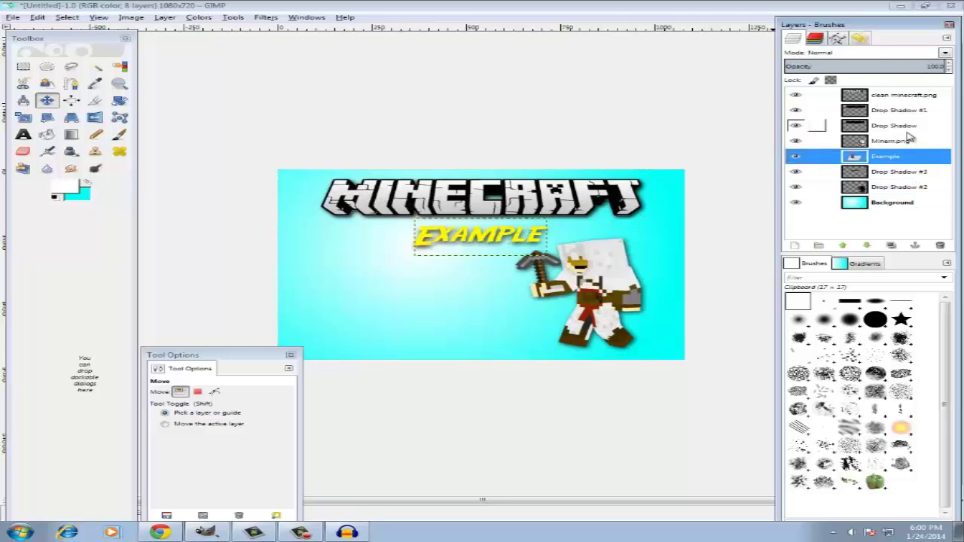
left_click(910, 125)
left_click(910, 110)
left_click(910, 96)
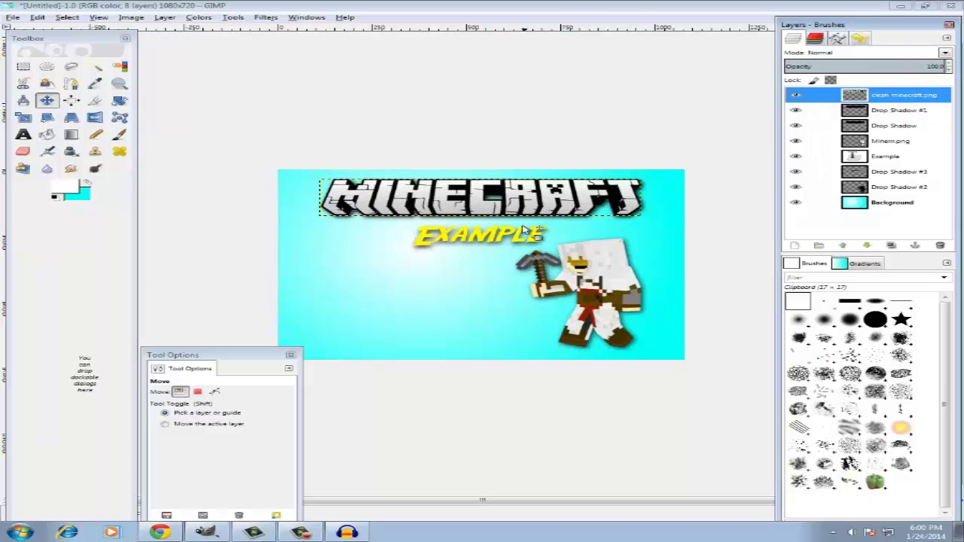
left_click(922, 208)
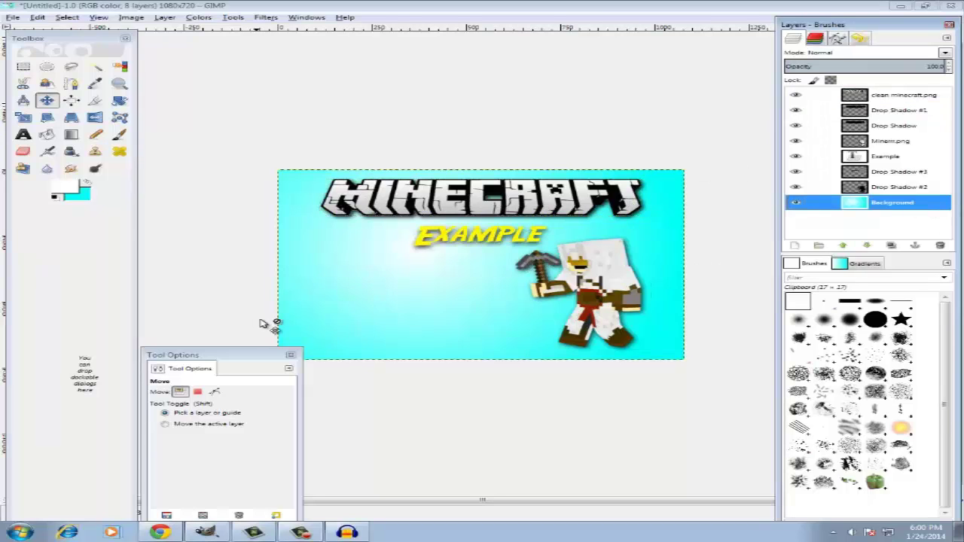
Nudge the character layer about 5 px left with the Move tool
left_click(228, 356)
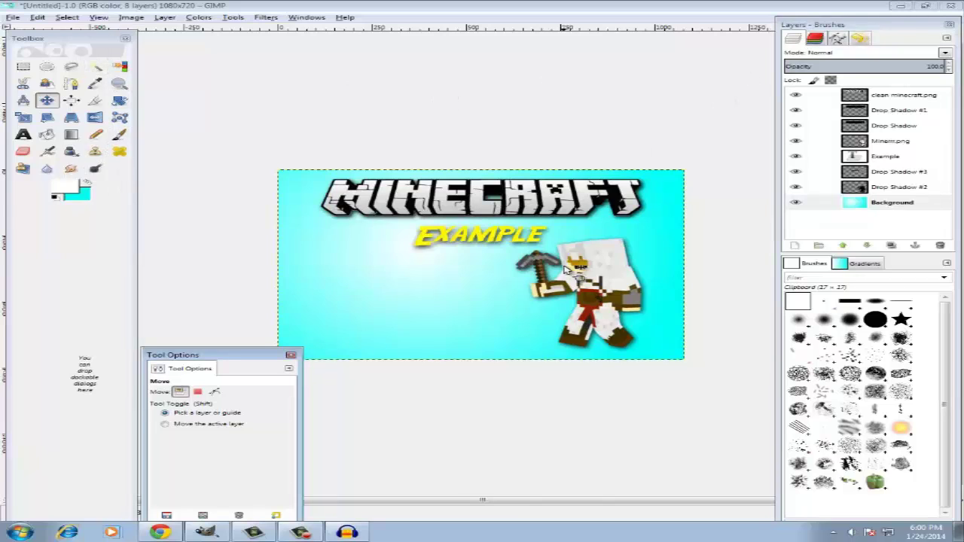
left_click(599, 285)
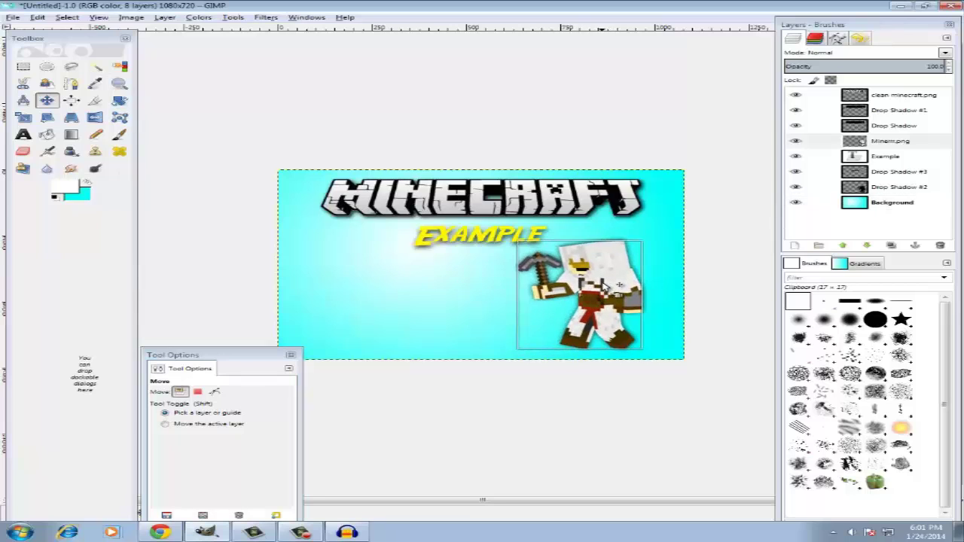
left_click_drag(602, 288, 603, 291)
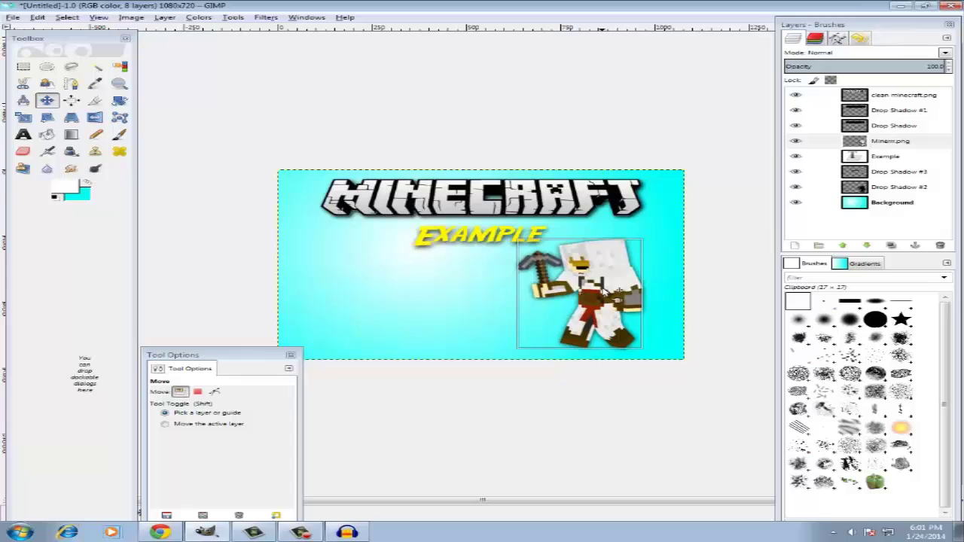
left_click(609, 307)
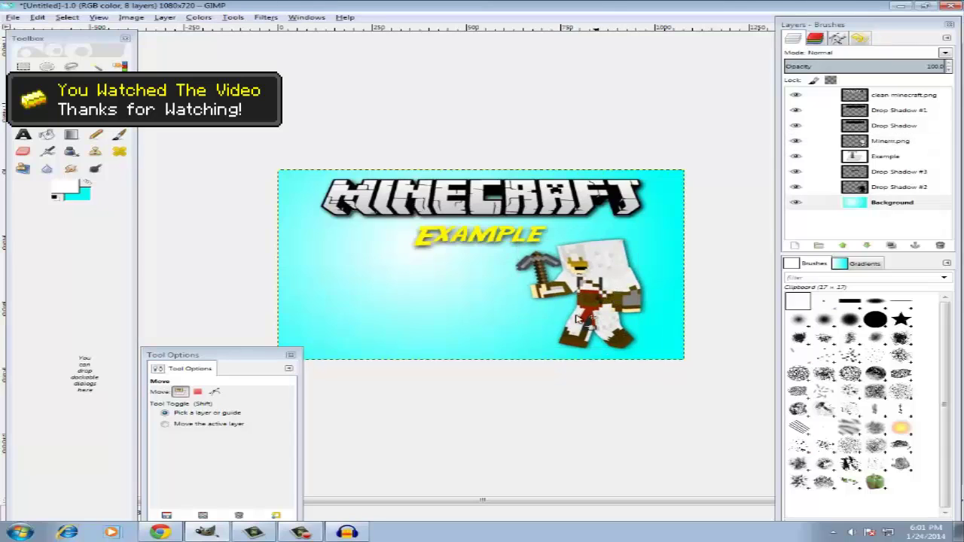
left_click_drag(580, 320, 577, 320)
left_click(279, 263)
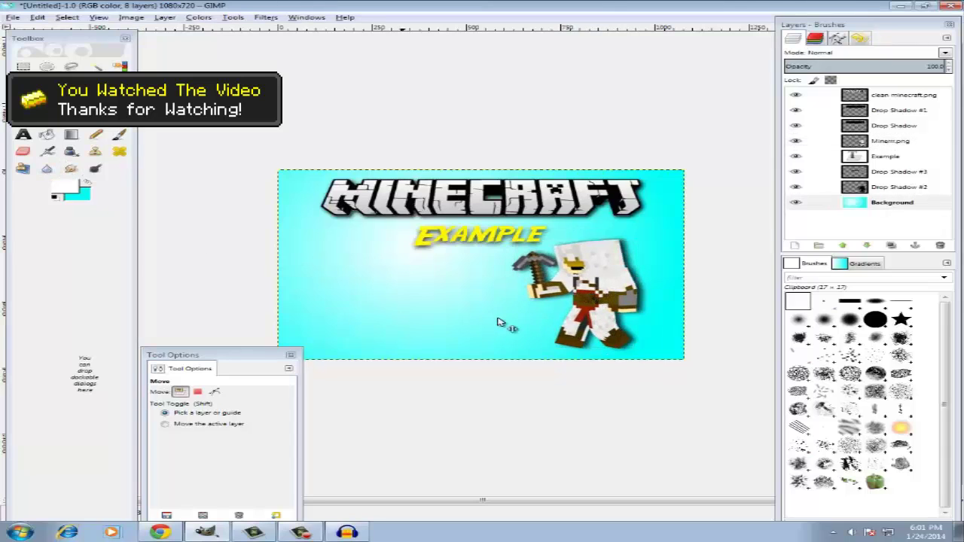